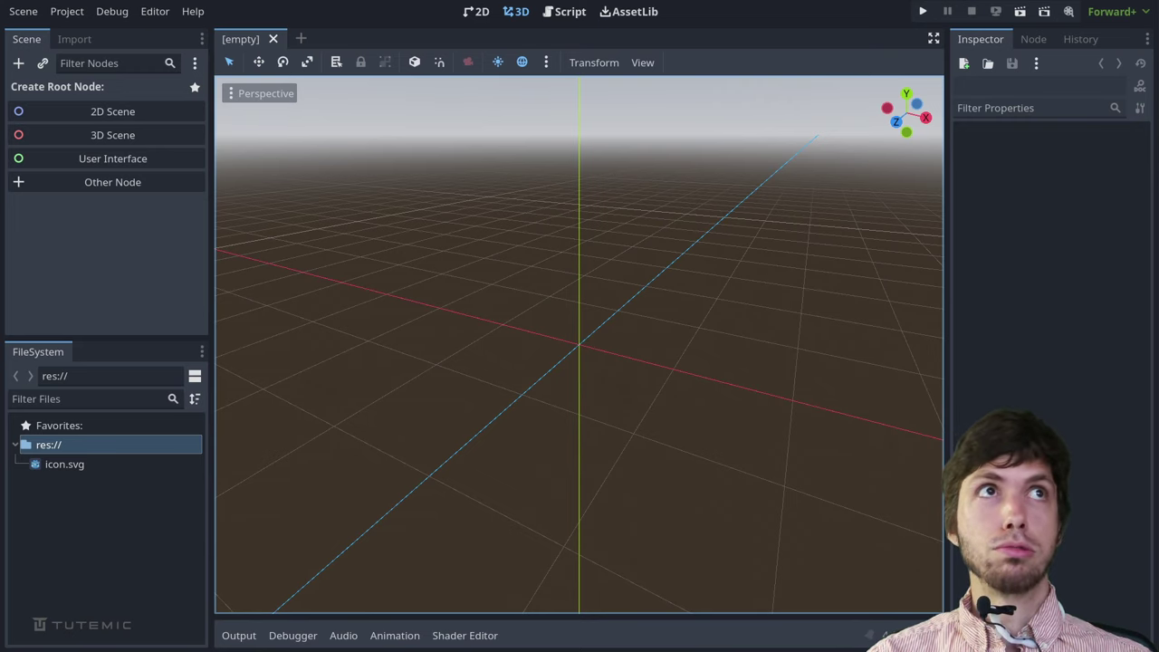
Switch to File Explorer and copy Billiard Table.blend from the 3D pool assets folder into the Godot project's res:// folder
key("alt+Tab")
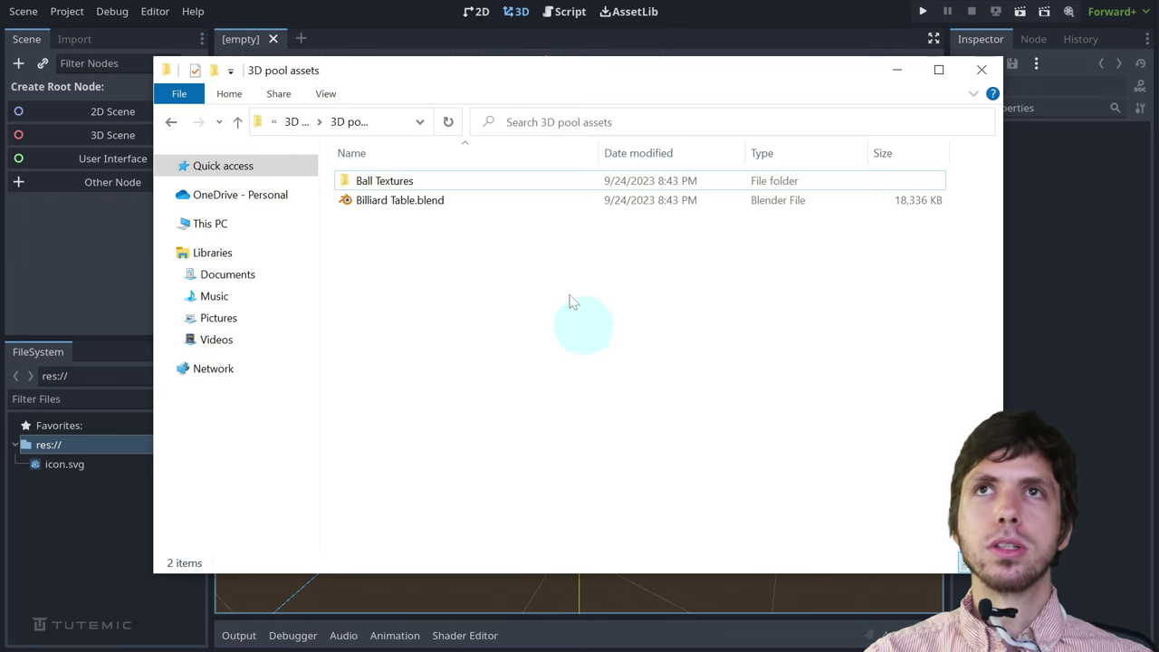
left_click_drag(579, 78, 648, 96)
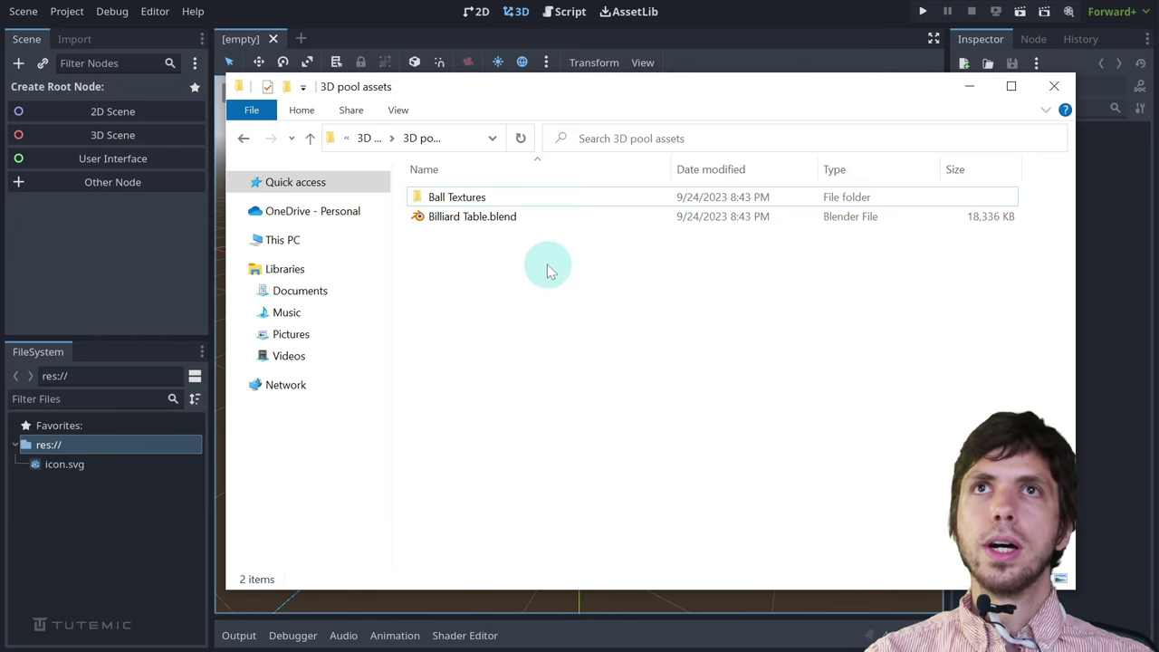
left_click(477, 227)
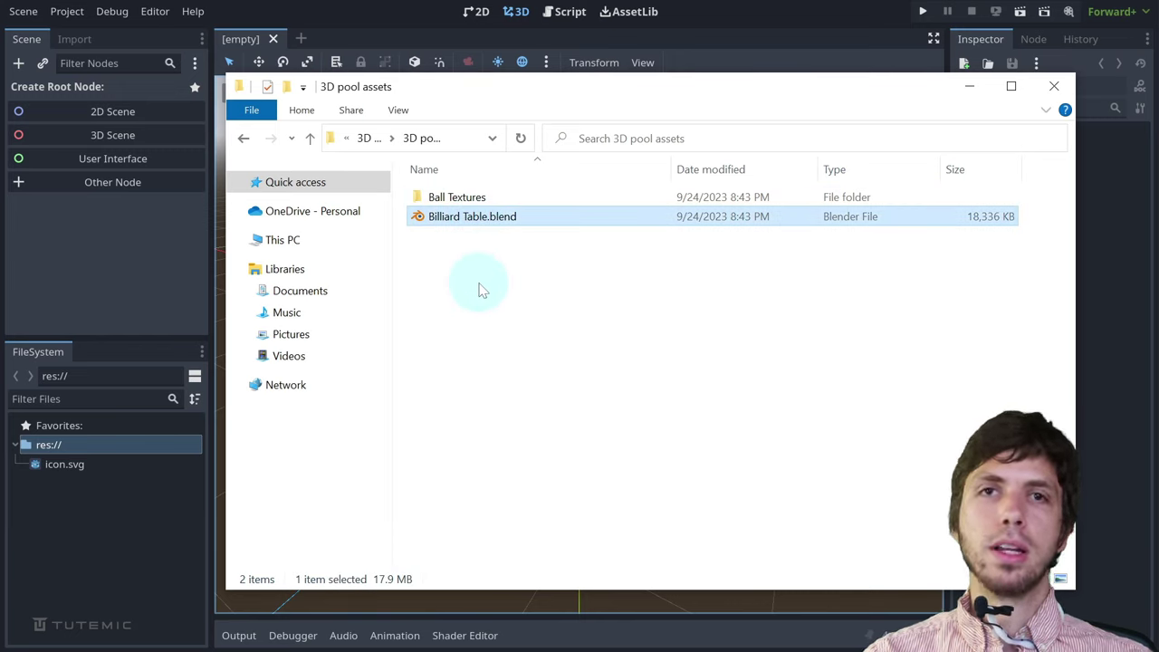
left_click(505, 341)
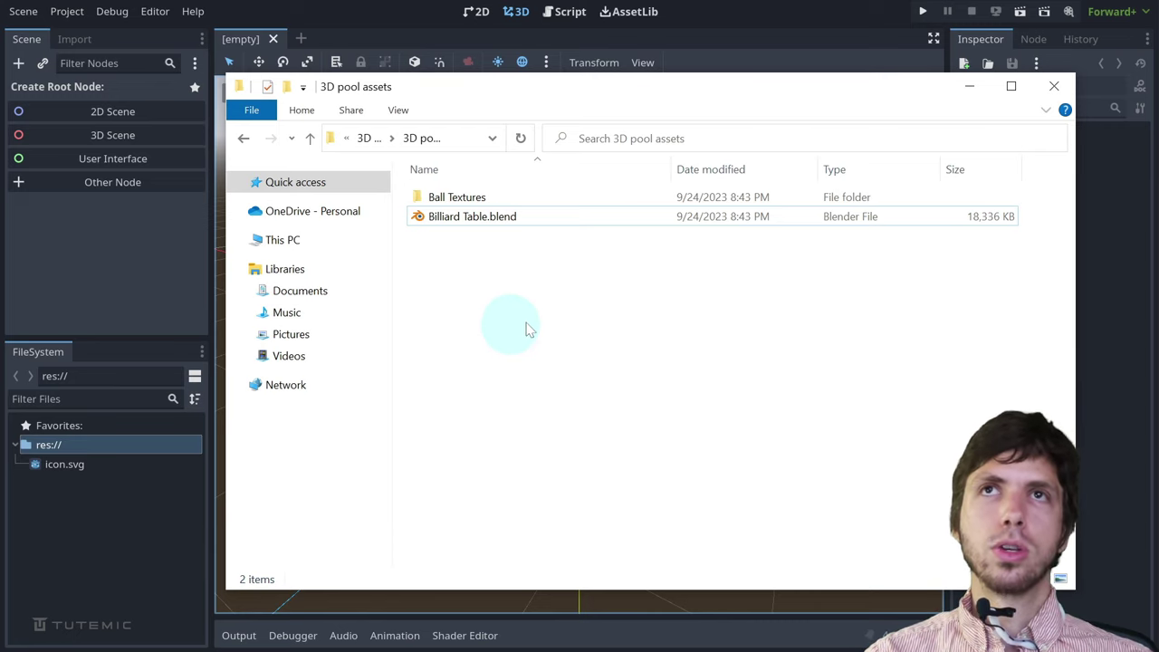
left_click_drag(623, 101, 676, 99)
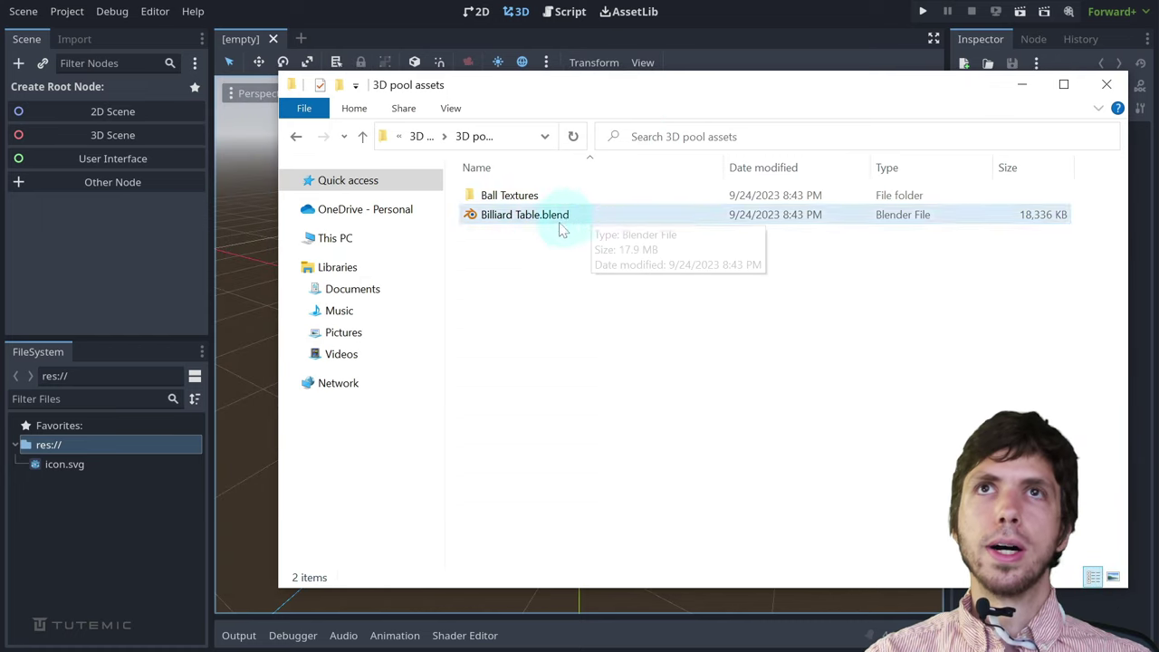
left_click(498, 225)
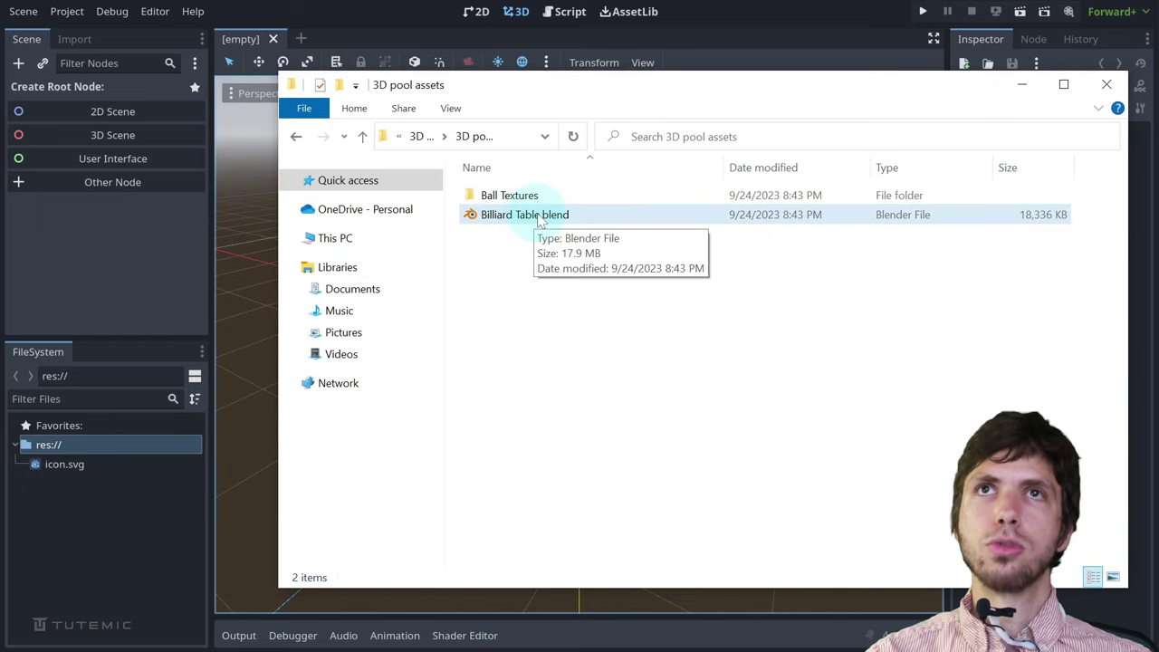
left_click_drag(535, 222, 114, 530)
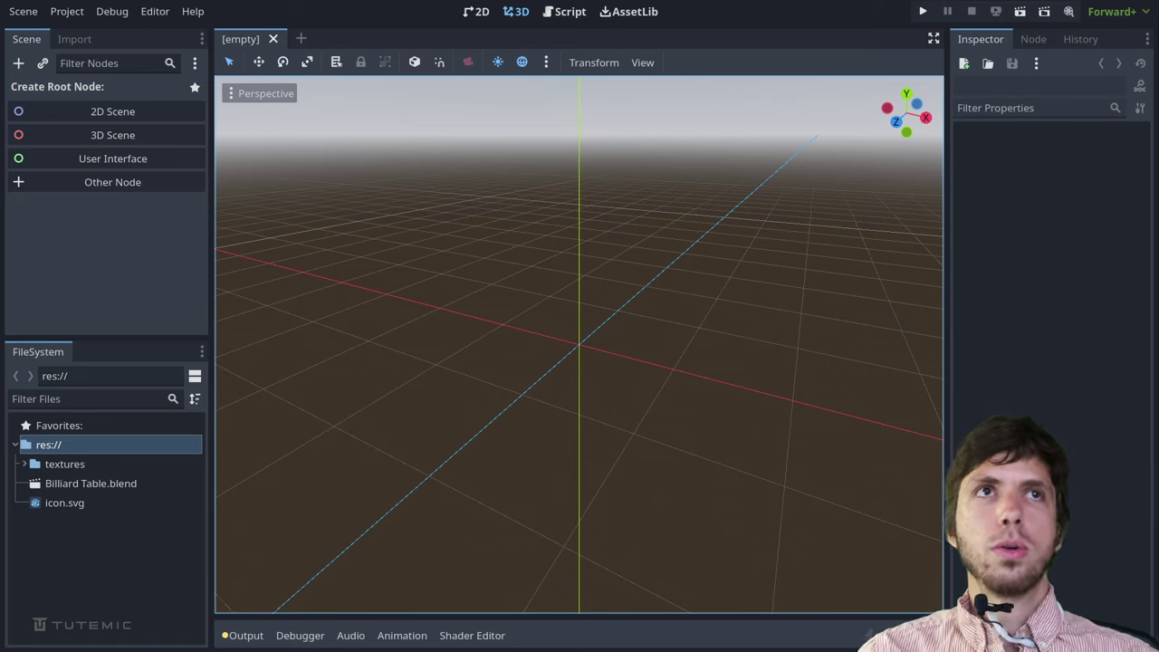
Create a 3D scene root node and rename it Main
left_click(578, 349)
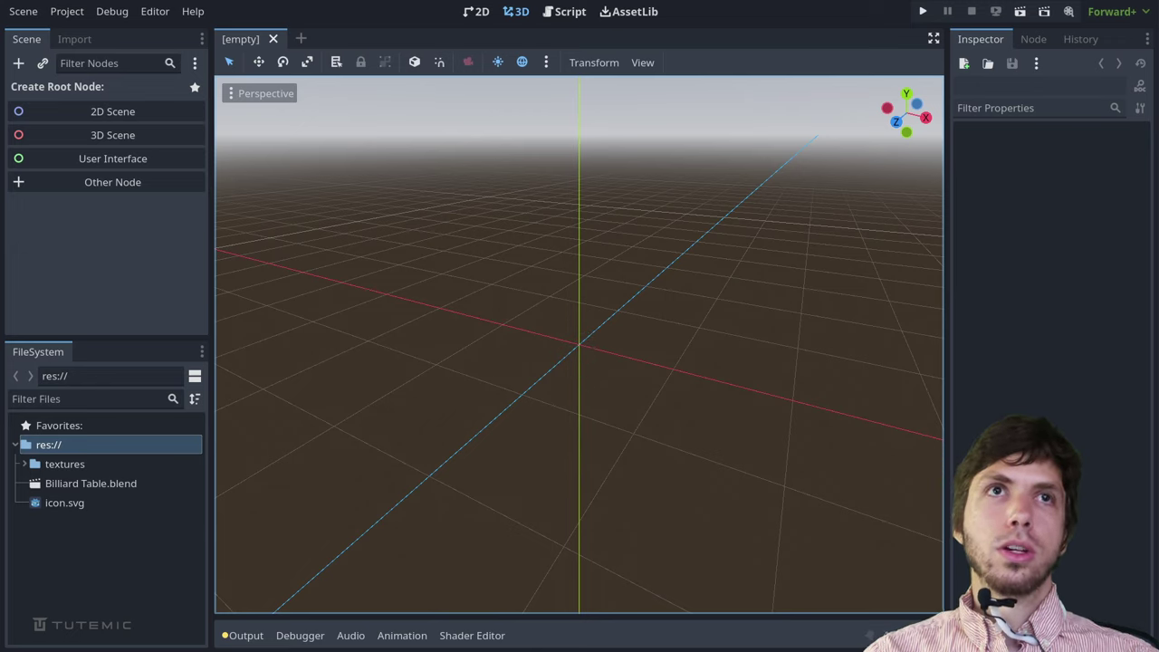
left_click(125, 563)
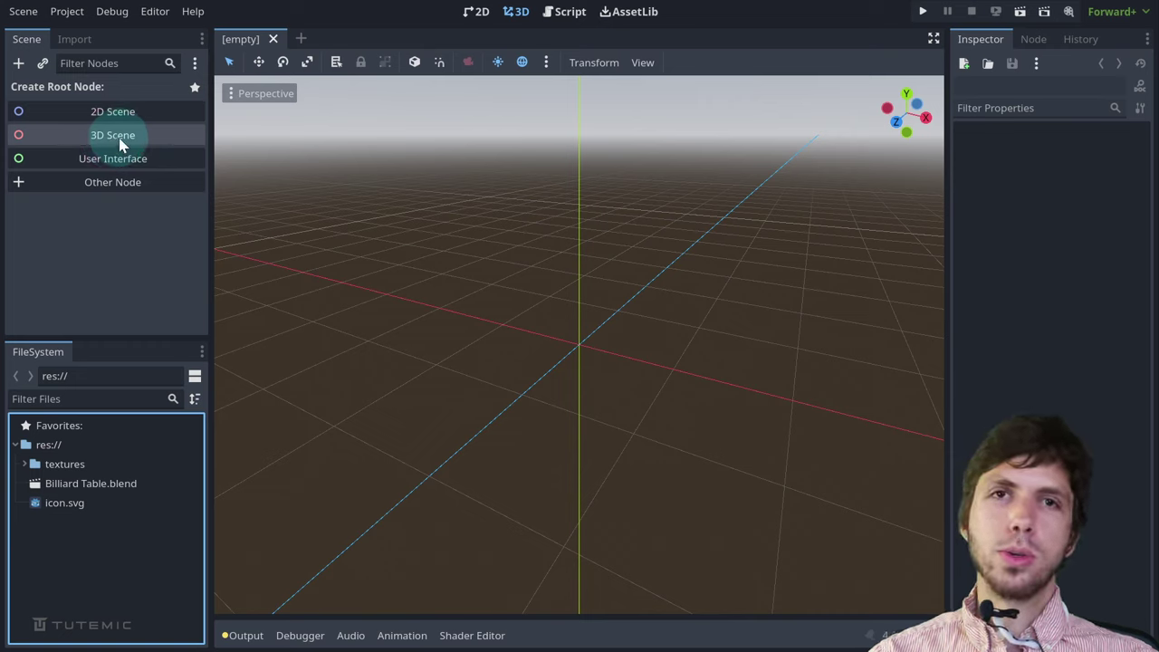
left_click(113, 138)
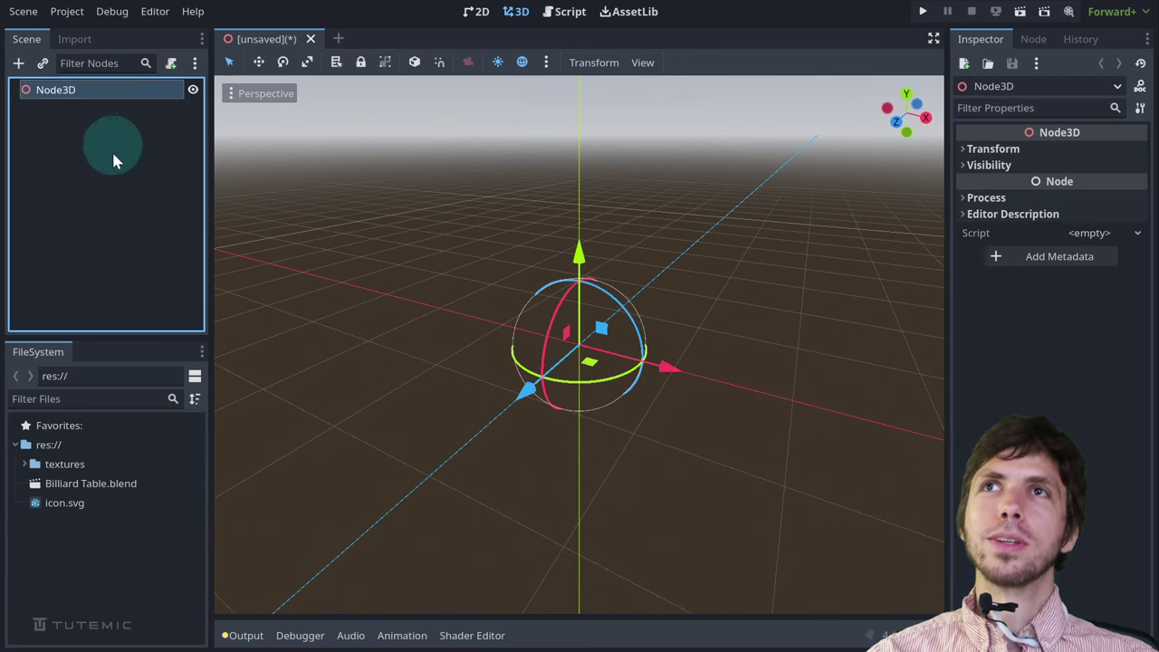
left_click(66, 99)
left_click(62, 91)
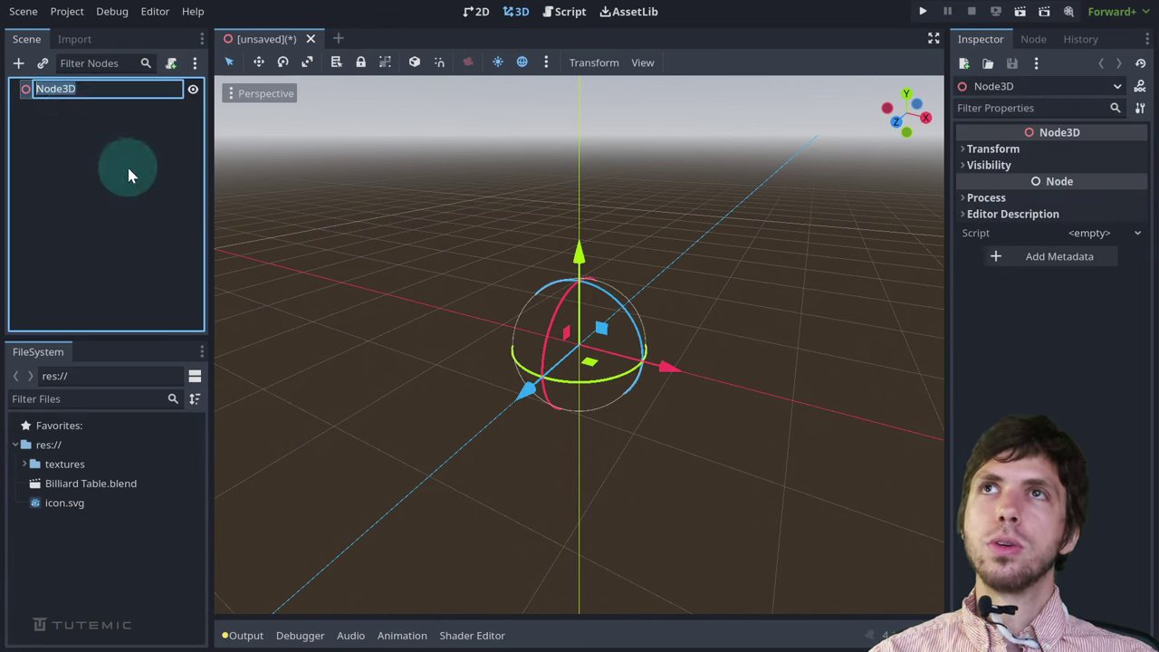
type("Main")
key("Return")
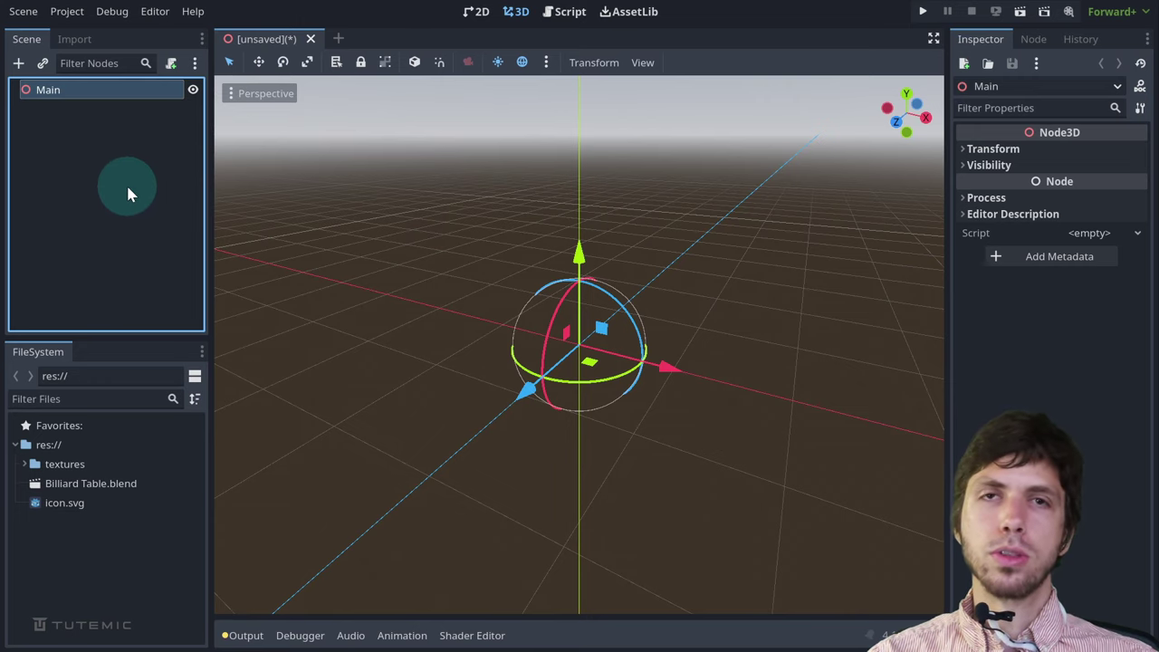
Save the scene as main.tscn in the project's root folder
left_click(125, 191)
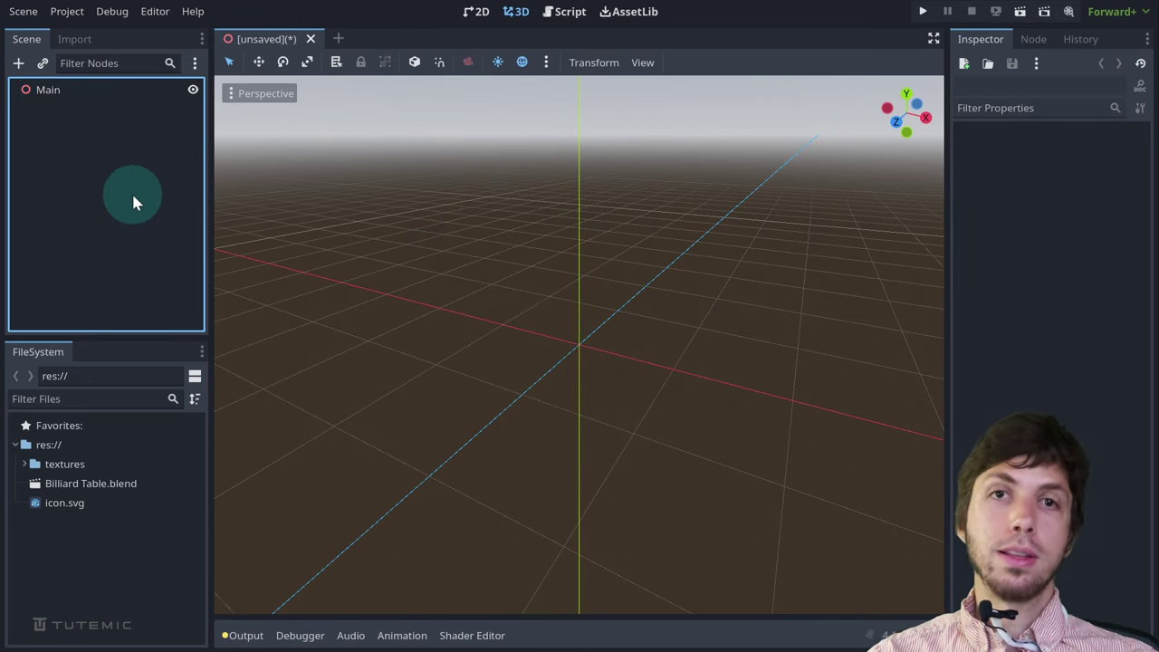
key("ctrl+s")
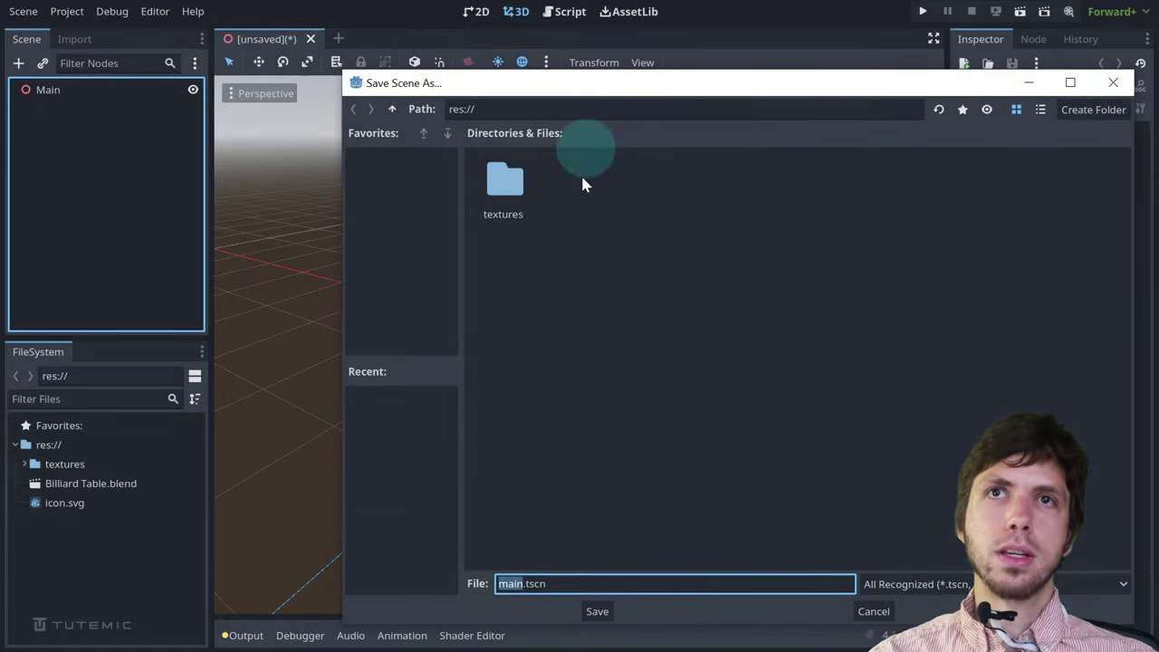
left_click(599, 613)
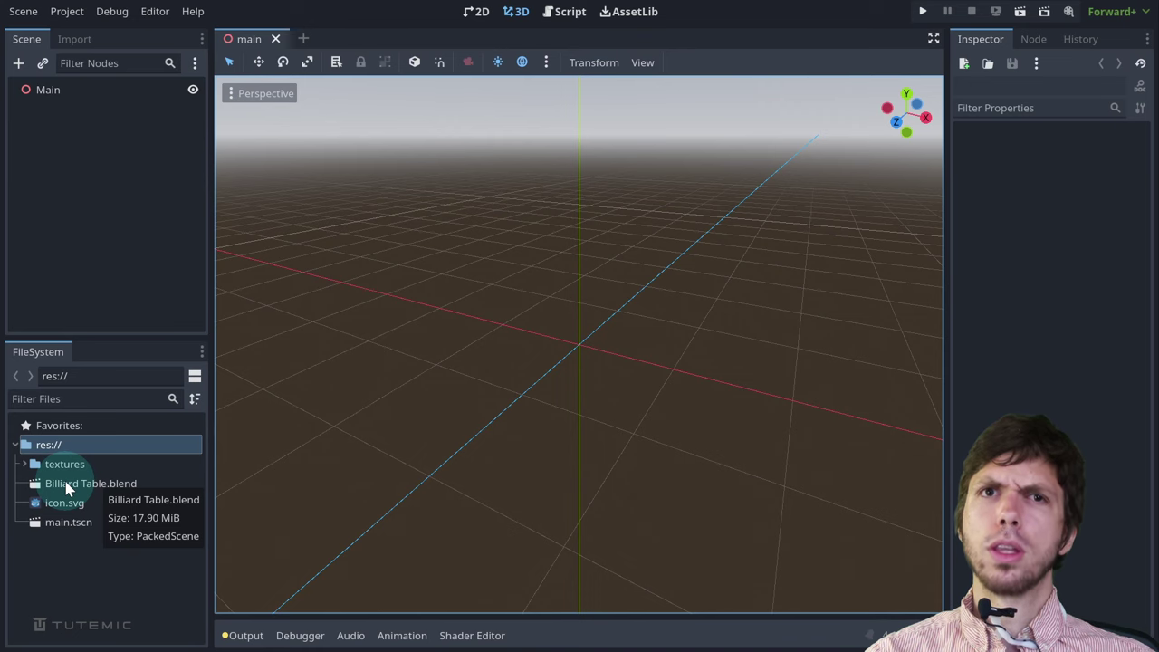
Add an instance of Billiard Table.blend to the scene under the Main node
left_click_drag(67, 487, 564, 372)
right_click_drag(578, 322, 577, 317)
mouse_move(558, 421)
right_mouse_down()
mouse_move(569, 323)
mouse_move(579, 323)
right_mouse_up()
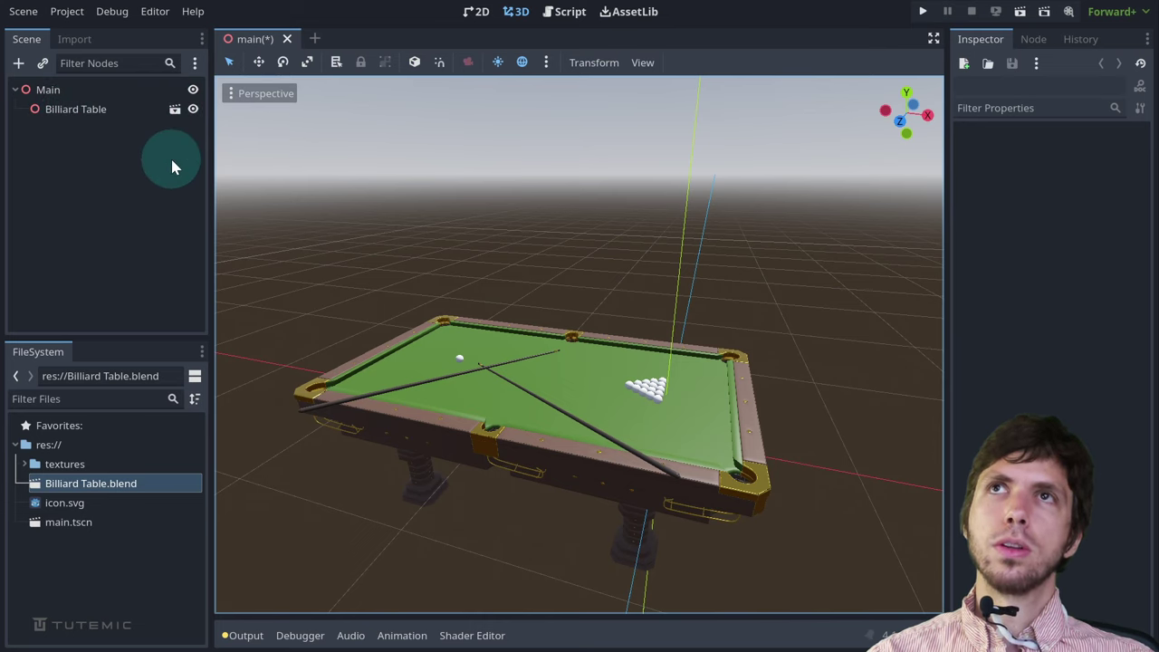
right_click_drag(574, 318, 580, 321)
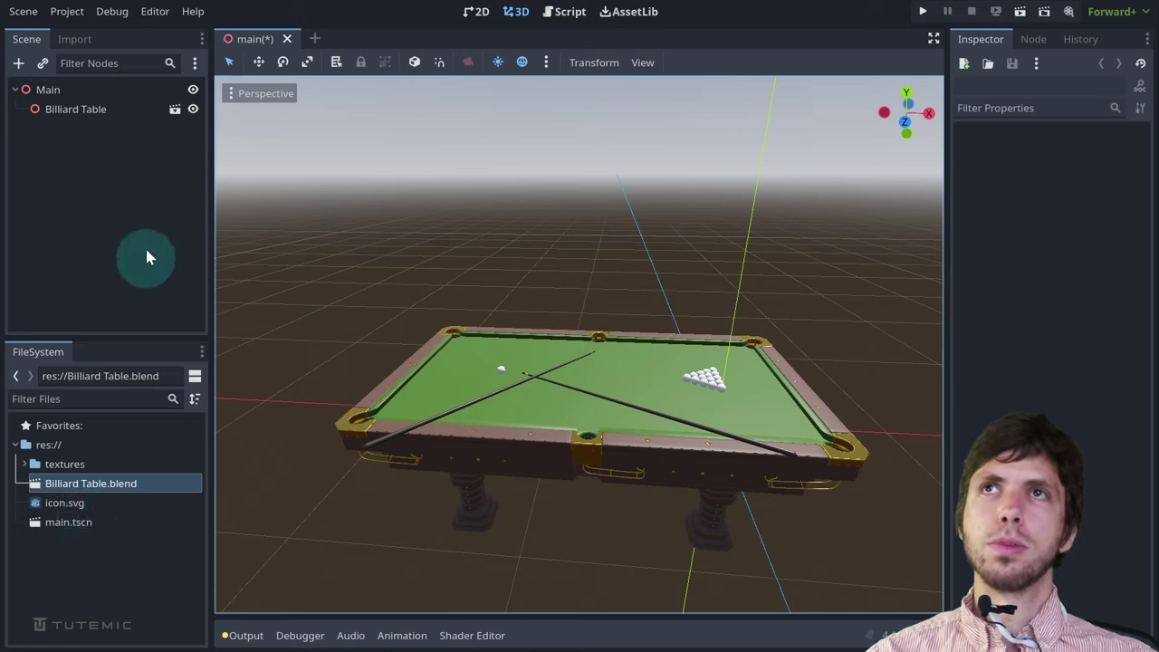
Open the instanced Billiard Table's source scene anyway, without creating a new inherited scene
left_click(175, 109)
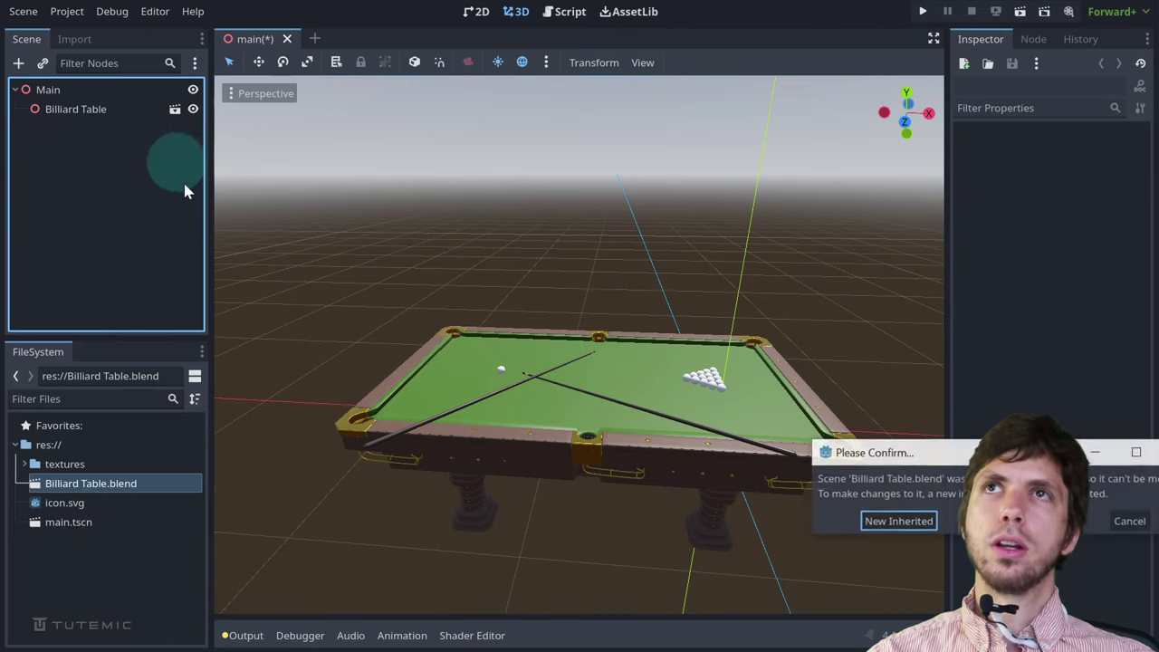
left_click_drag(946, 457, 629, 312)
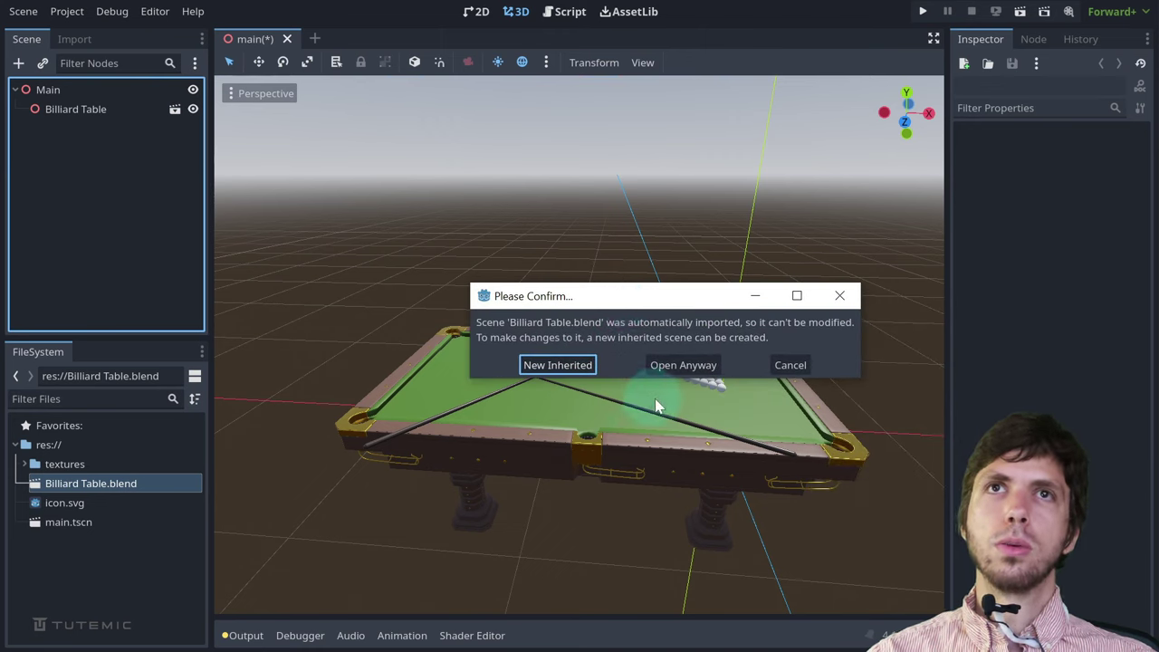
left_click(699, 370)
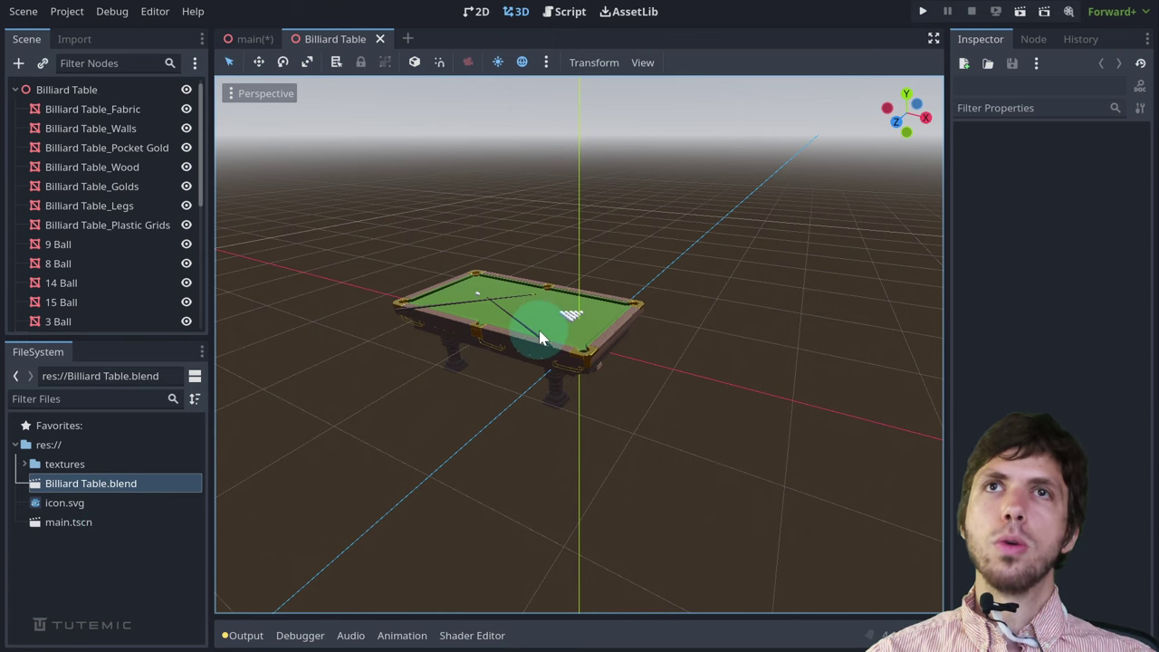
middle_click_drag(543, 336, 580, 321)
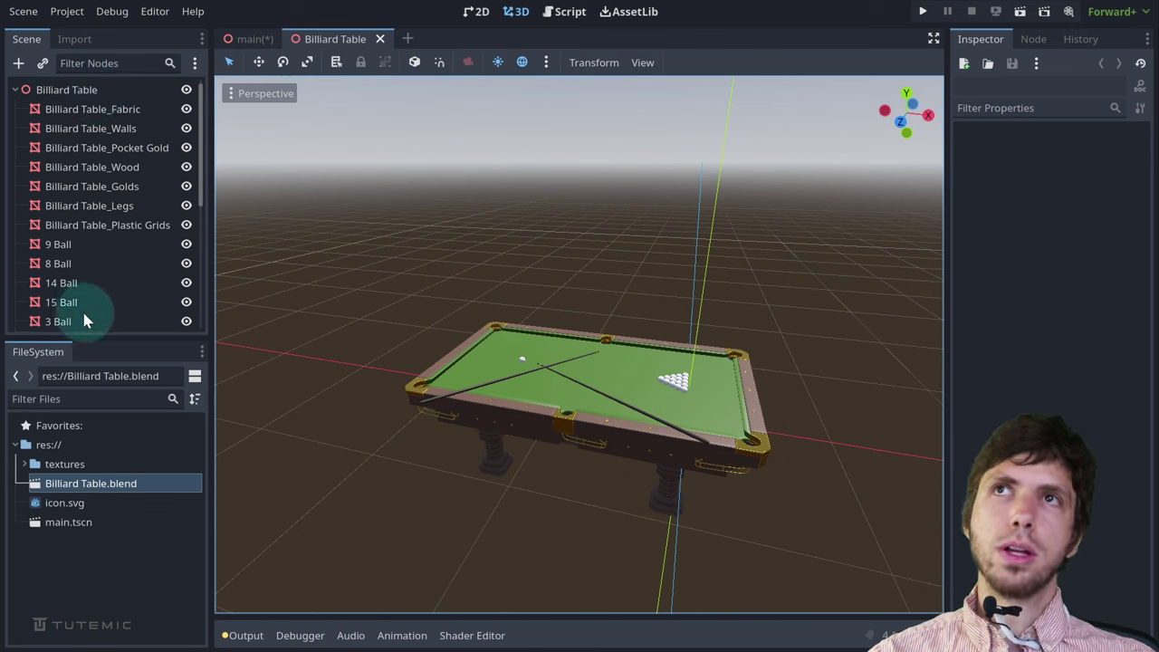
Examine the table's separate mesh nodes, such as Billiard Table_Walls and Billiard Table_Wood, in the 3D view
left_click(79, 127)
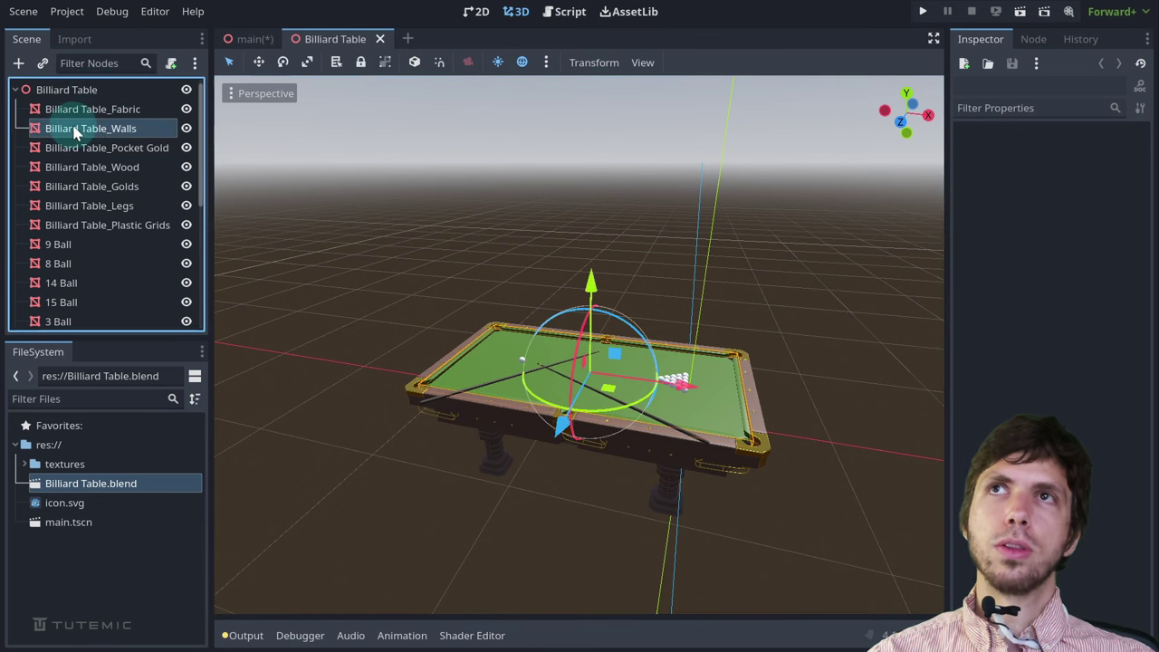
left_click(77, 167)
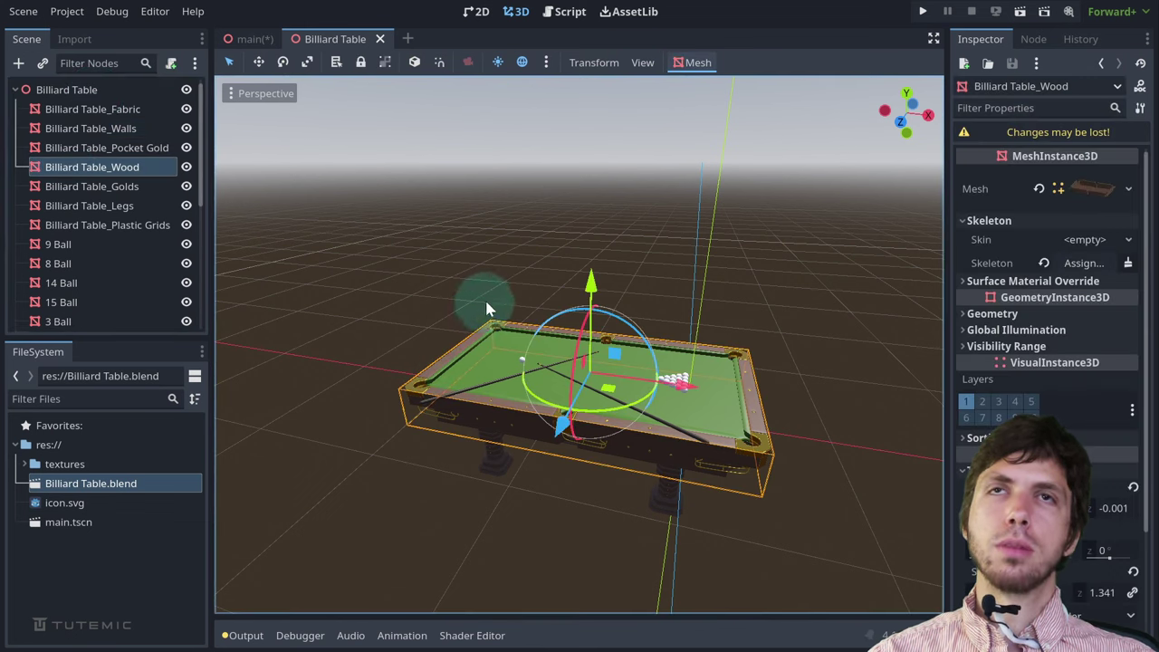
scroll(534, 312, "up", 3)
middle_click_drag(580, 344, 580, 308)
scroll(525, 309, "up", 2)
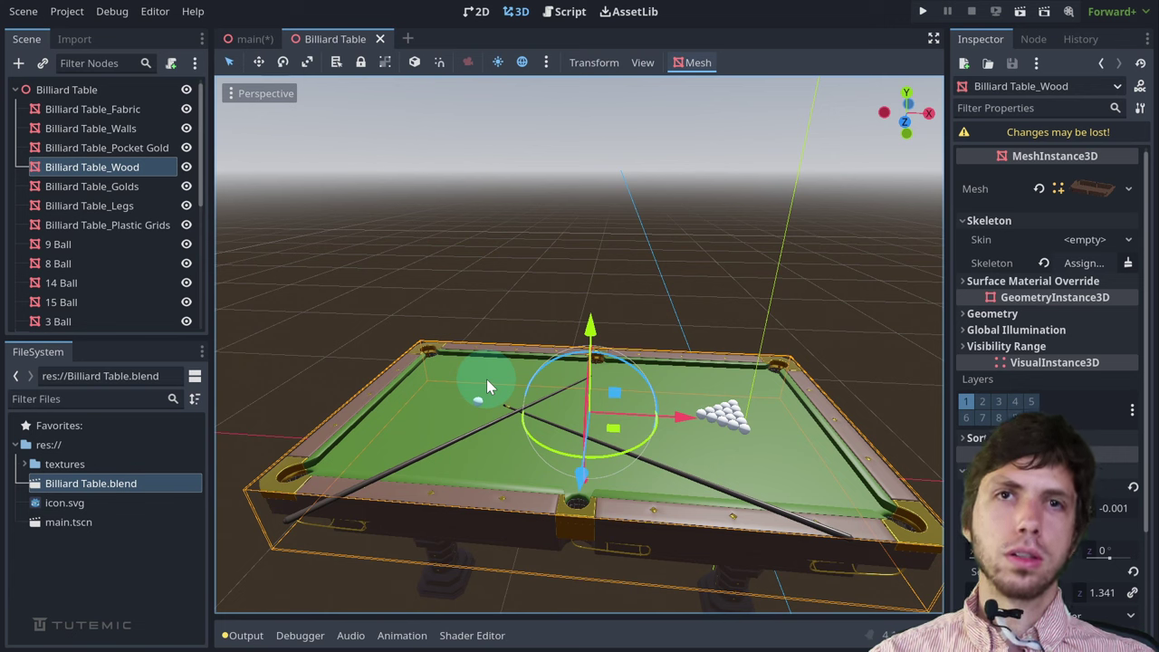
left_click(86, 187)
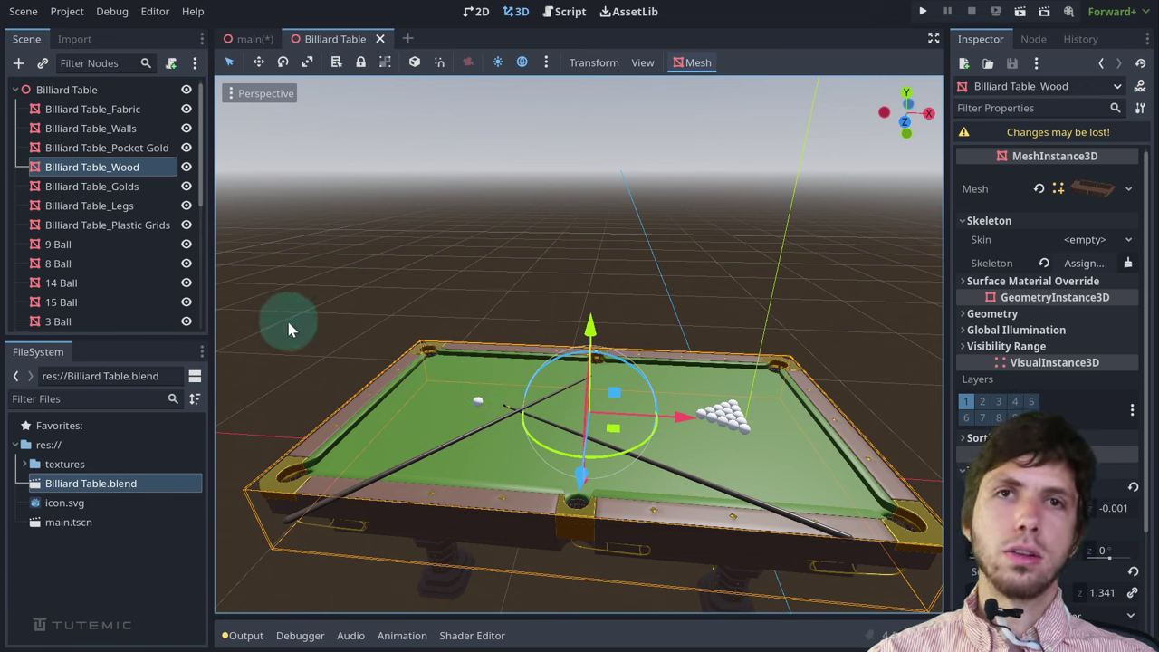
scroll(354, 325, "down", 2)
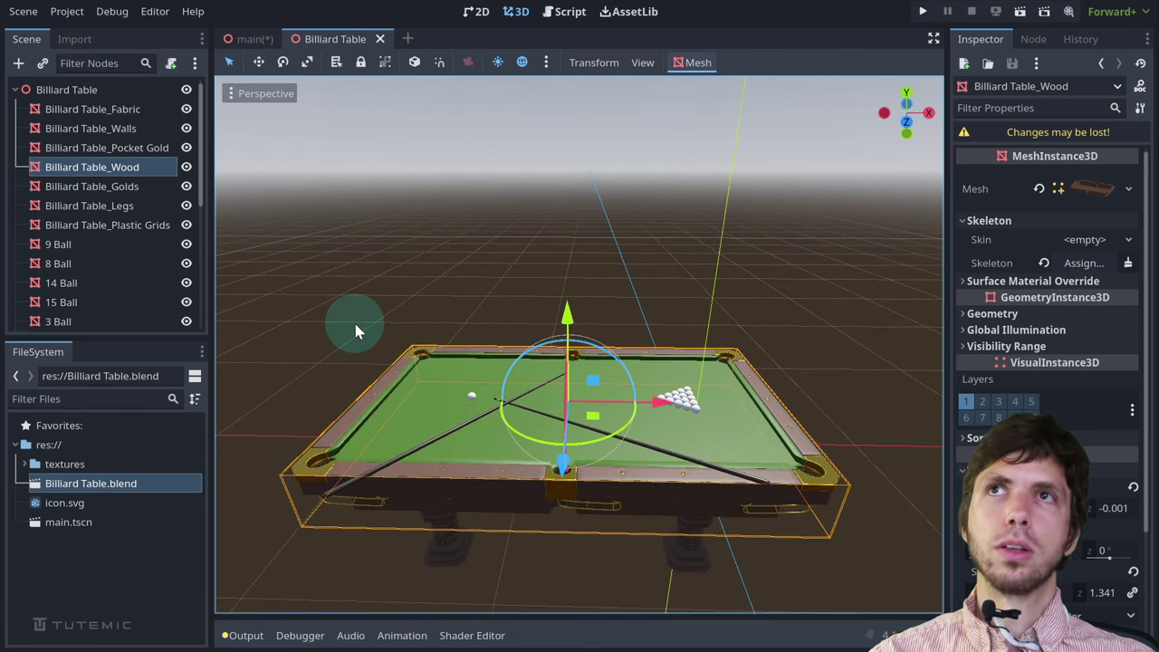
middle_click_drag(352, 329, 353, 312)
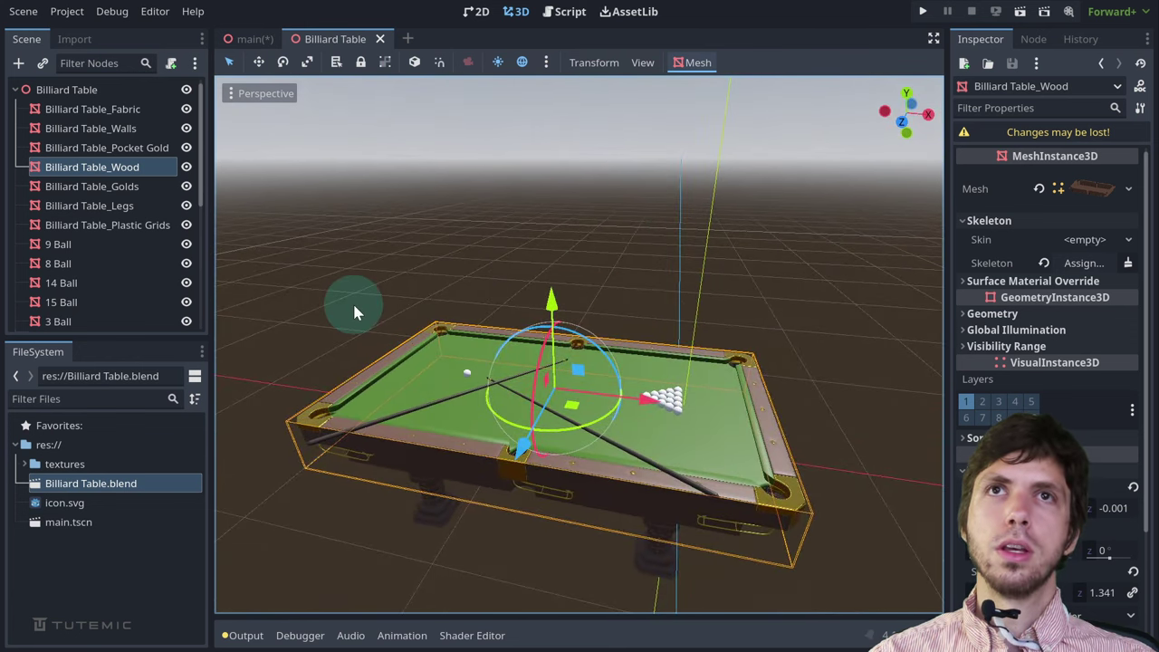
Hide the 9 Ball, 8 Ball and 14 Ball nodes in the Billiard Table scene
right_click(162, 266)
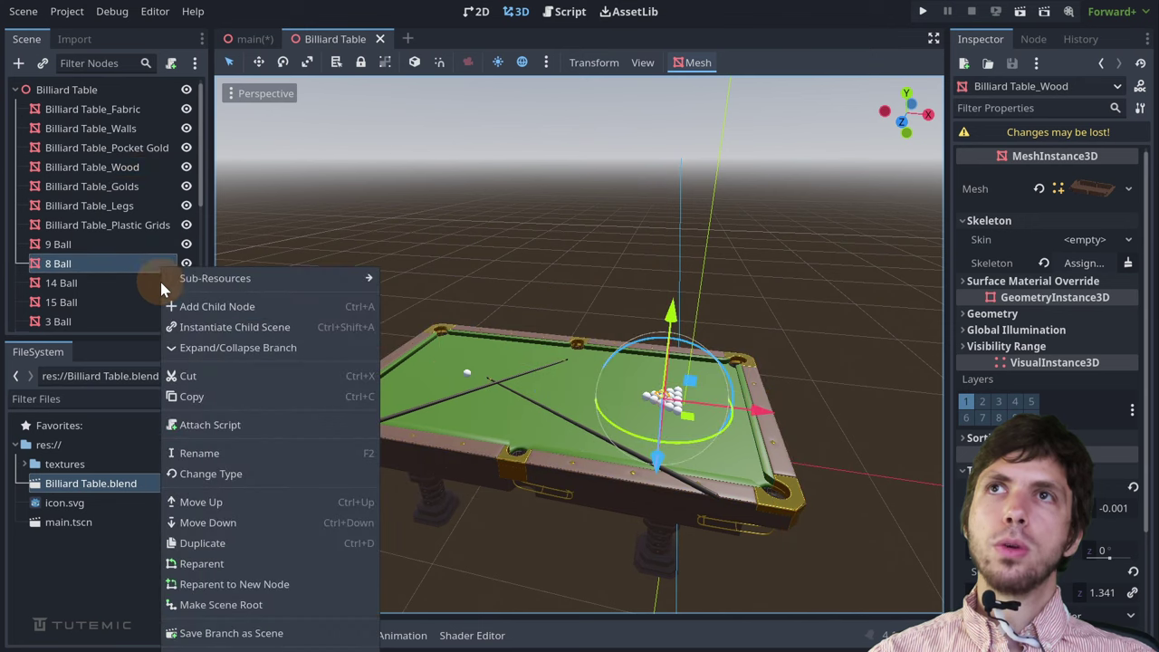
left_click(120, 252)
scroll(125, 252, "down", 1)
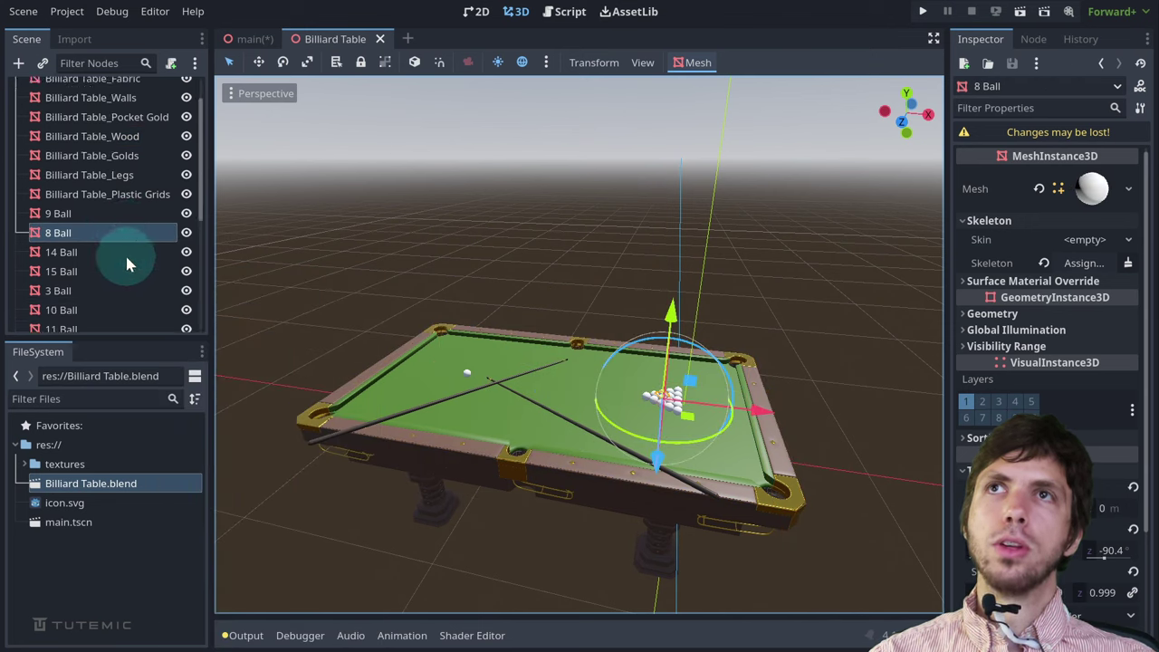
left_click(185, 214)
left_click(185, 233)
left_click(185, 252)
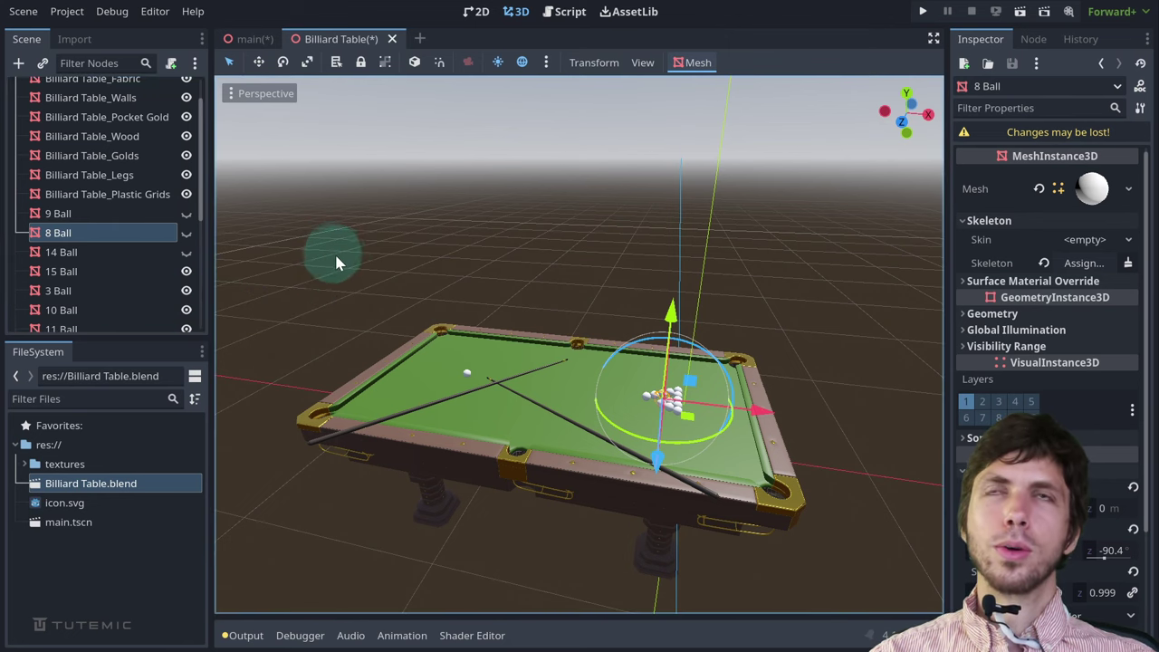
right_click_drag(529, 303, 533, 297)
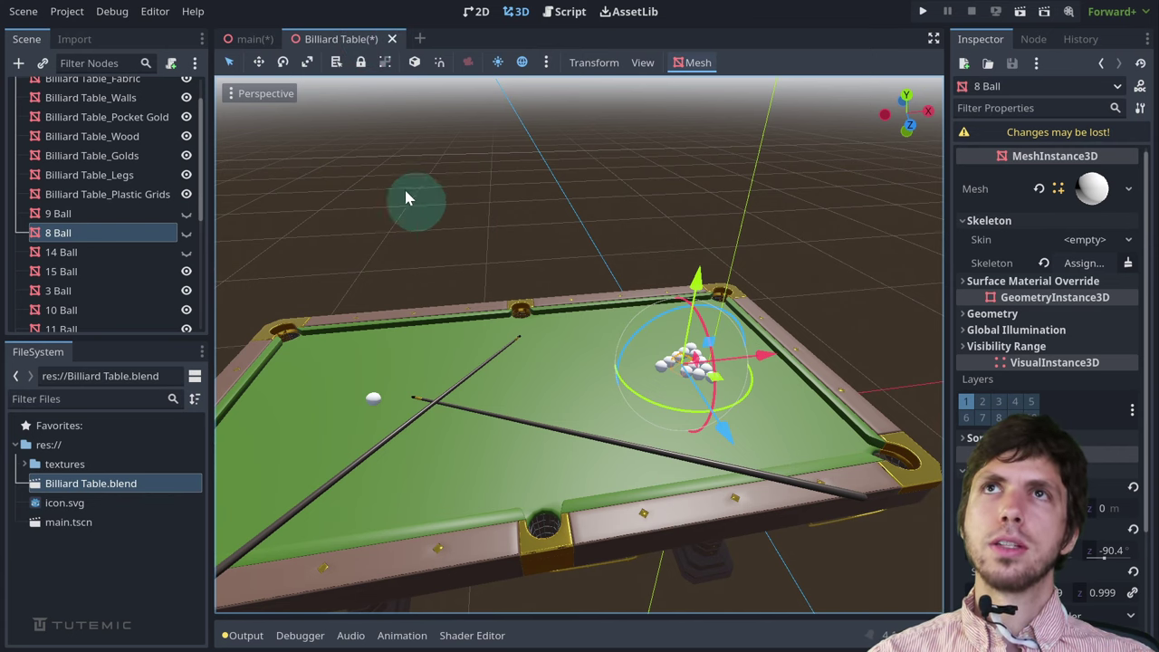
Return to the main scene, save it and check the racked balls on the instanced table
left_click(254, 39)
key("ctrl+s")
right_click_drag(593, 347, 577, 325)
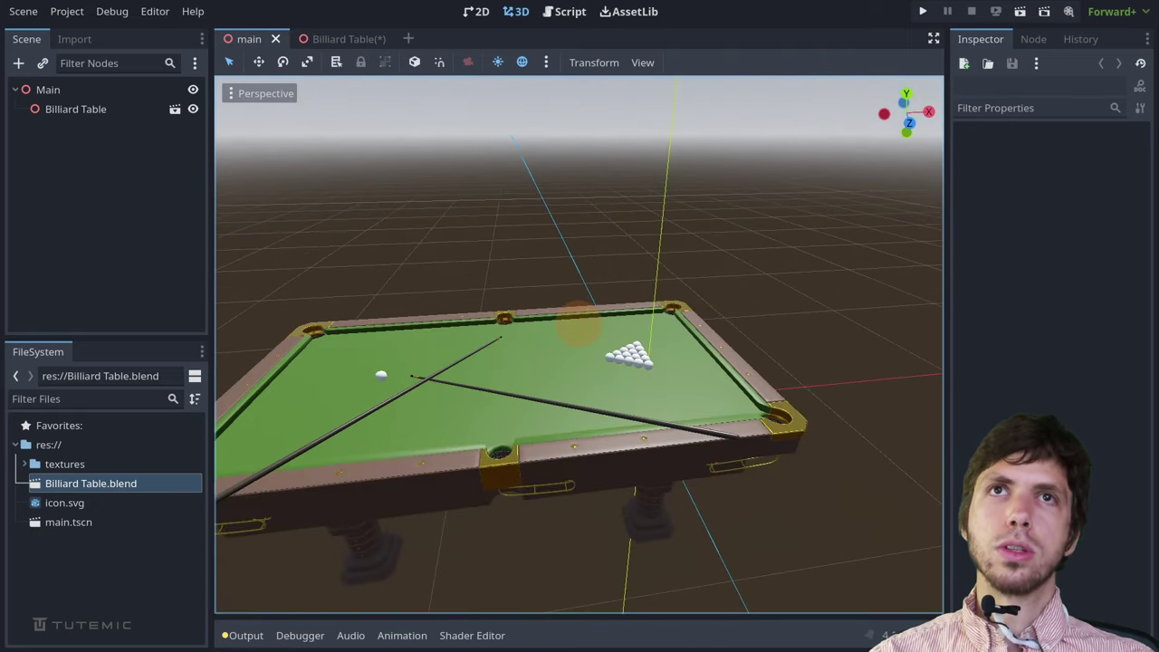
Return to the imported Billiard Table scene and try to save its changes while closing it
left_click(338, 41)
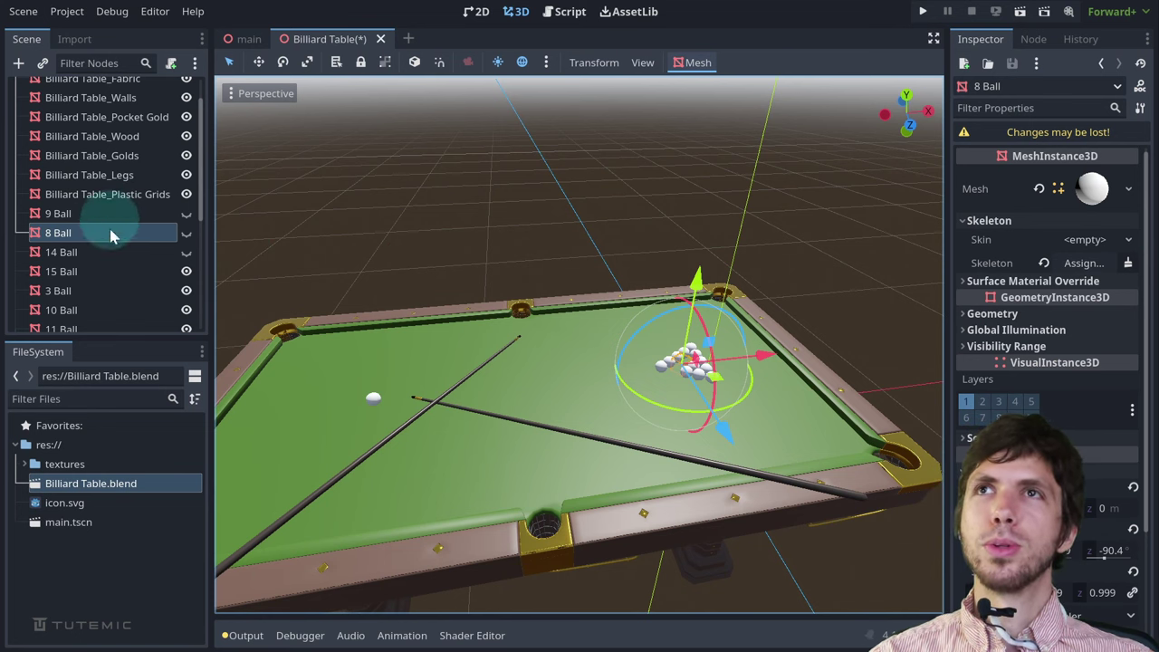
scroll(633, 325, "down", 3)
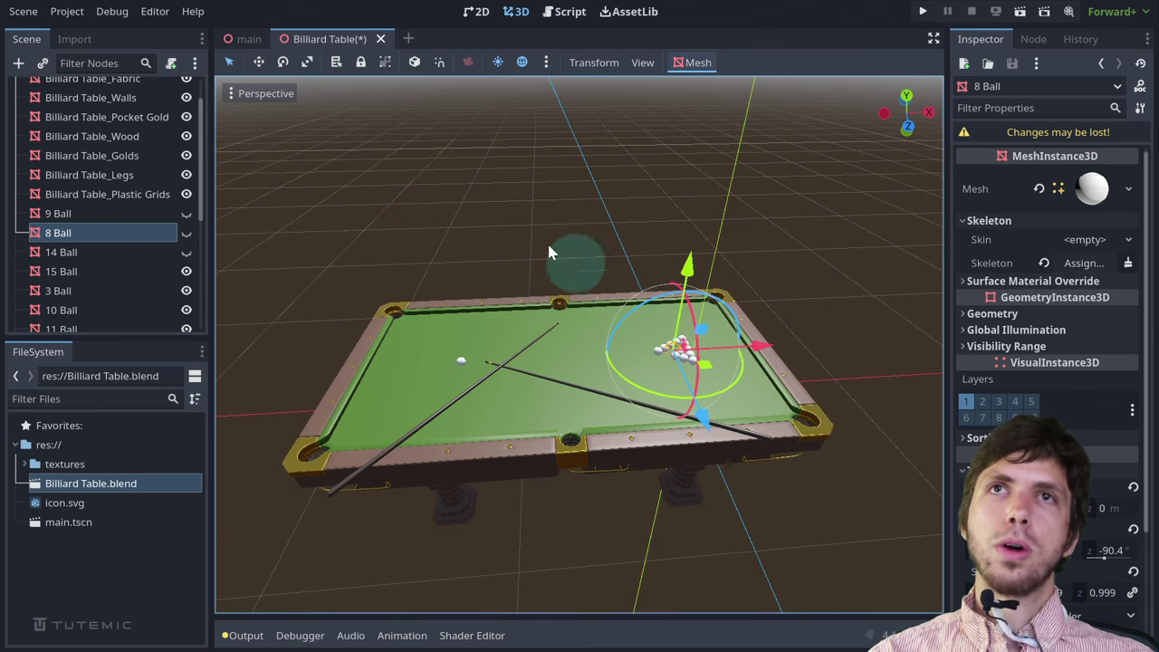
left_click(382, 40)
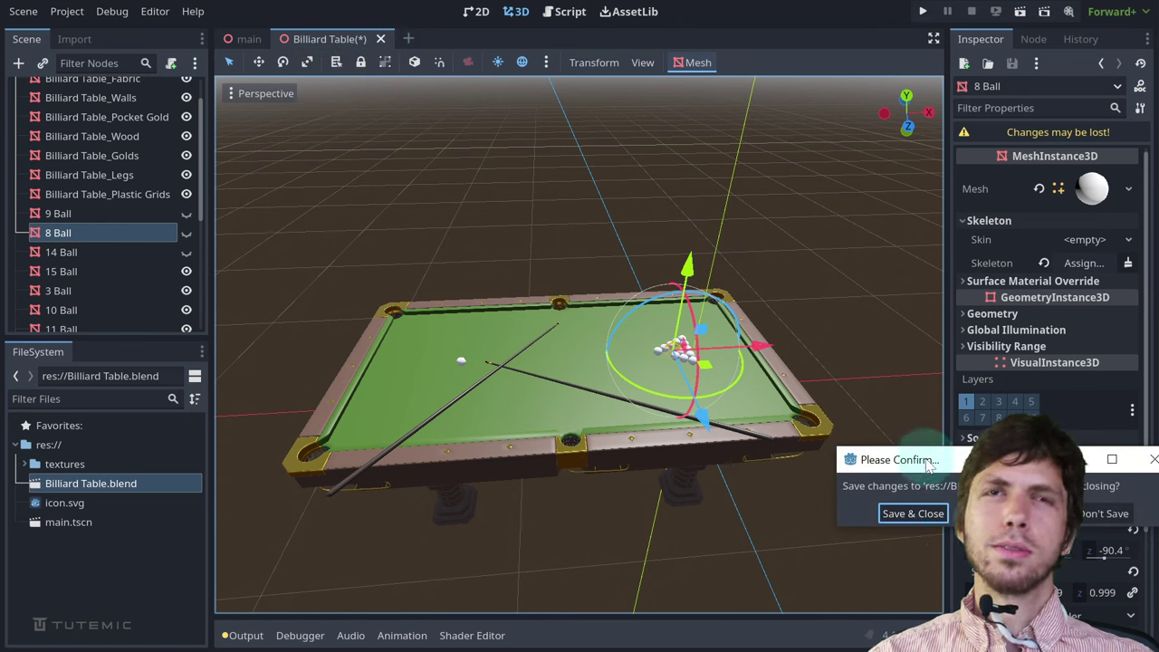
left_click_drag(906, 459, 844, 439)
left_click_drag(725, 437, 588, 363)
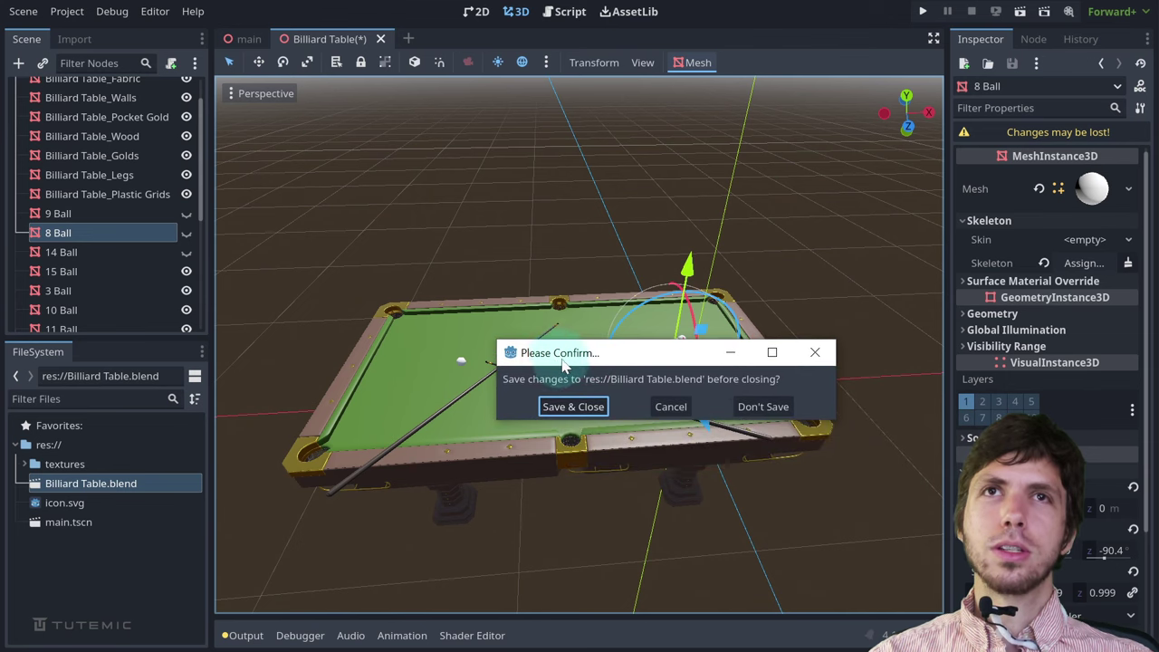
left_click(583, 410)
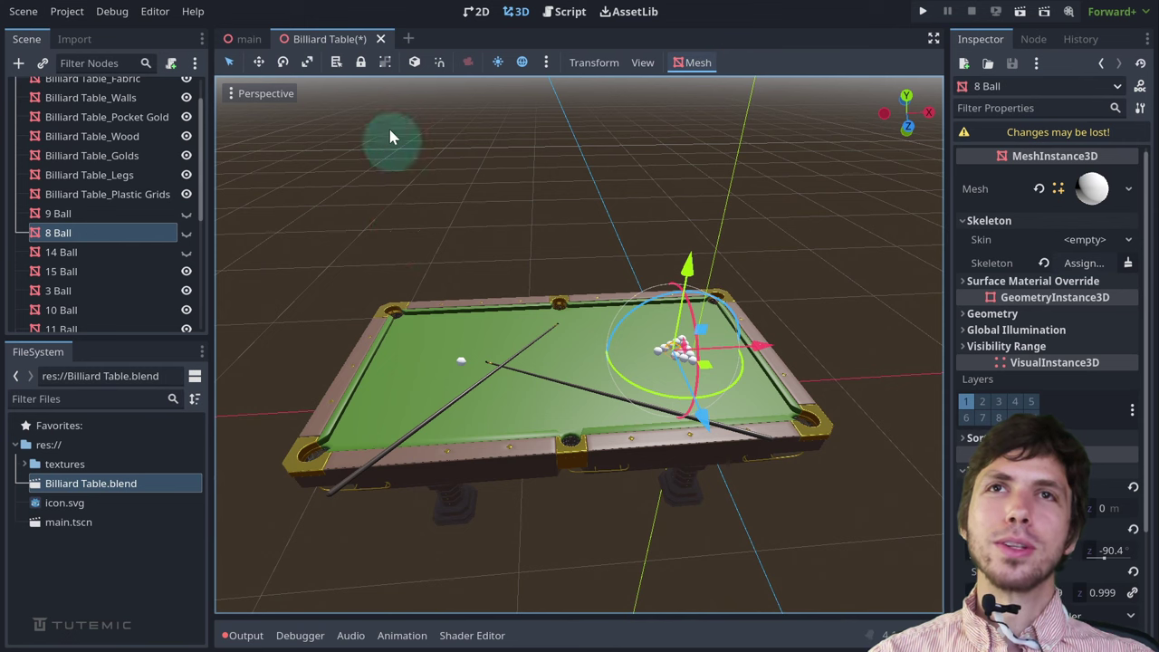
Close the imported Billiard Table scene without saving its changes
left_click(380, 39)
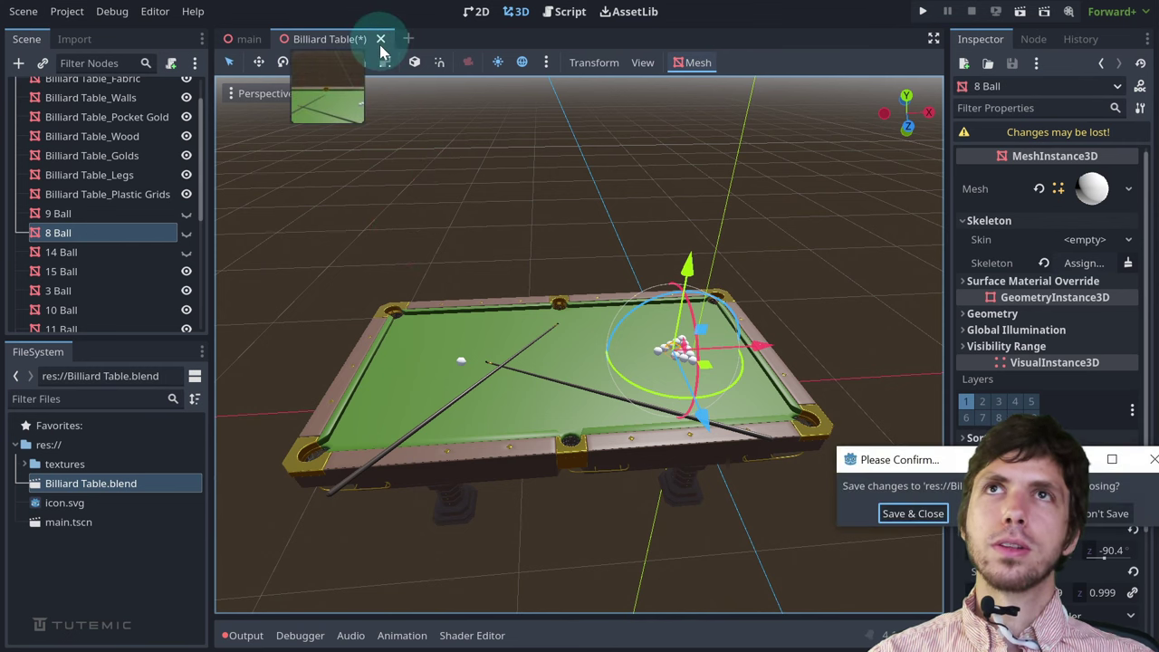
left_click(1105, 514)
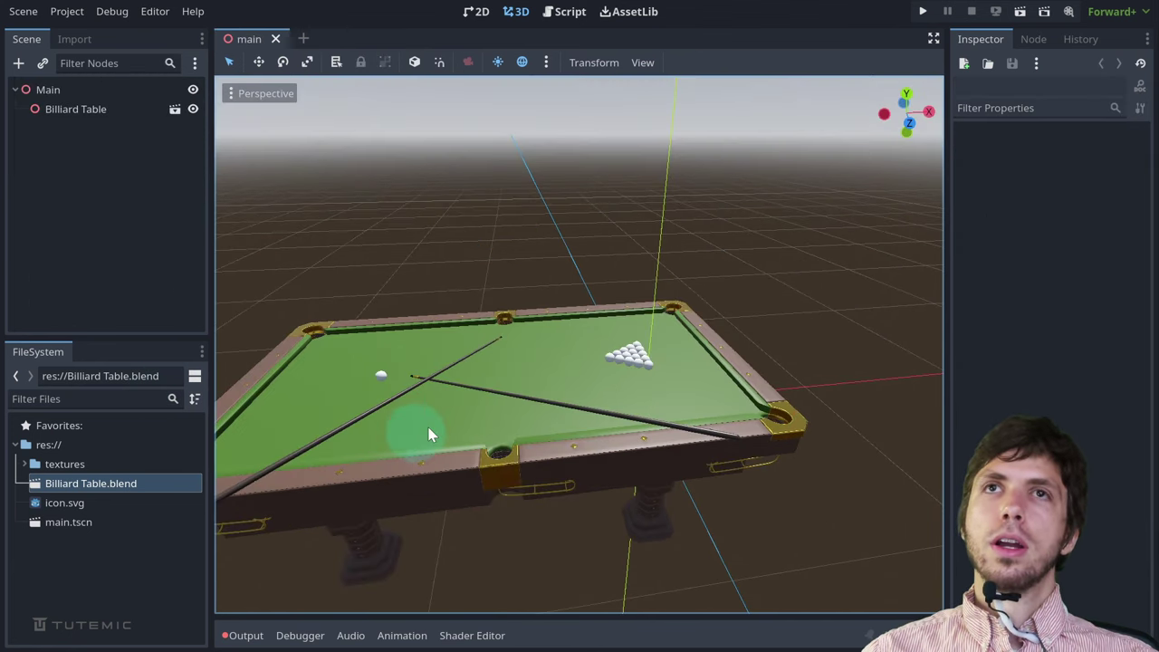
mouse_move(463, 342)
middle_mouse_down()
mouse_move(479, 362)
mouse_move(441, 379)
mouse_move(472, 360)
middle_mouse_up()
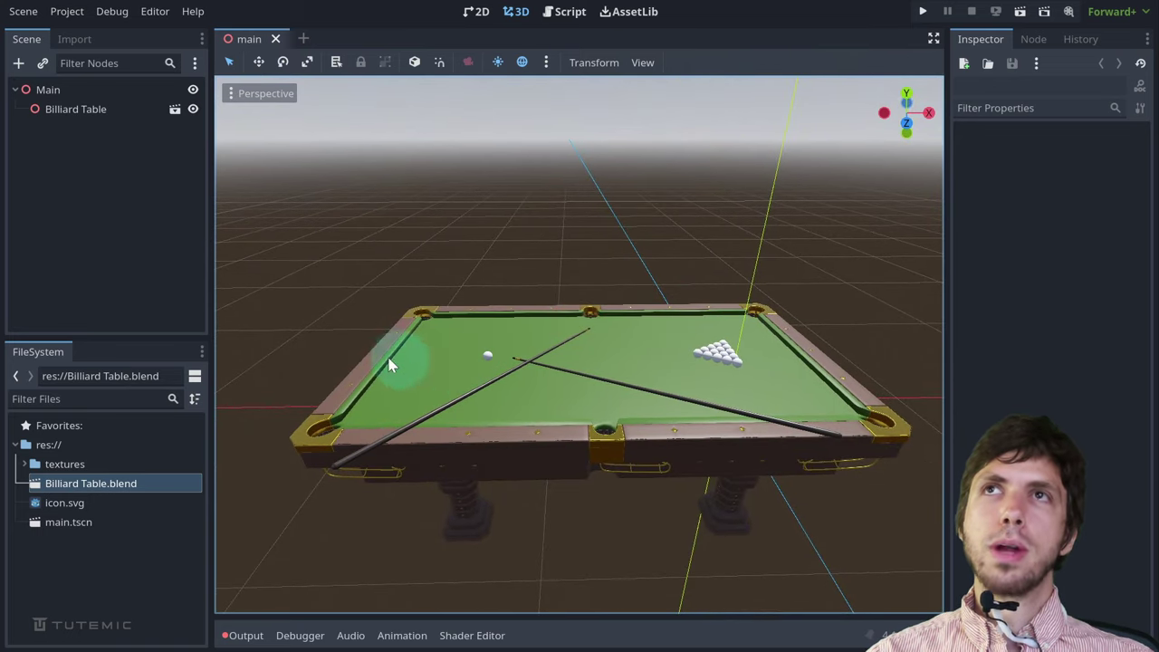
Create a new inherited scene from the main scene's Billiard Table instance and save it as billiard_table.tscn
left_click(83, 110)
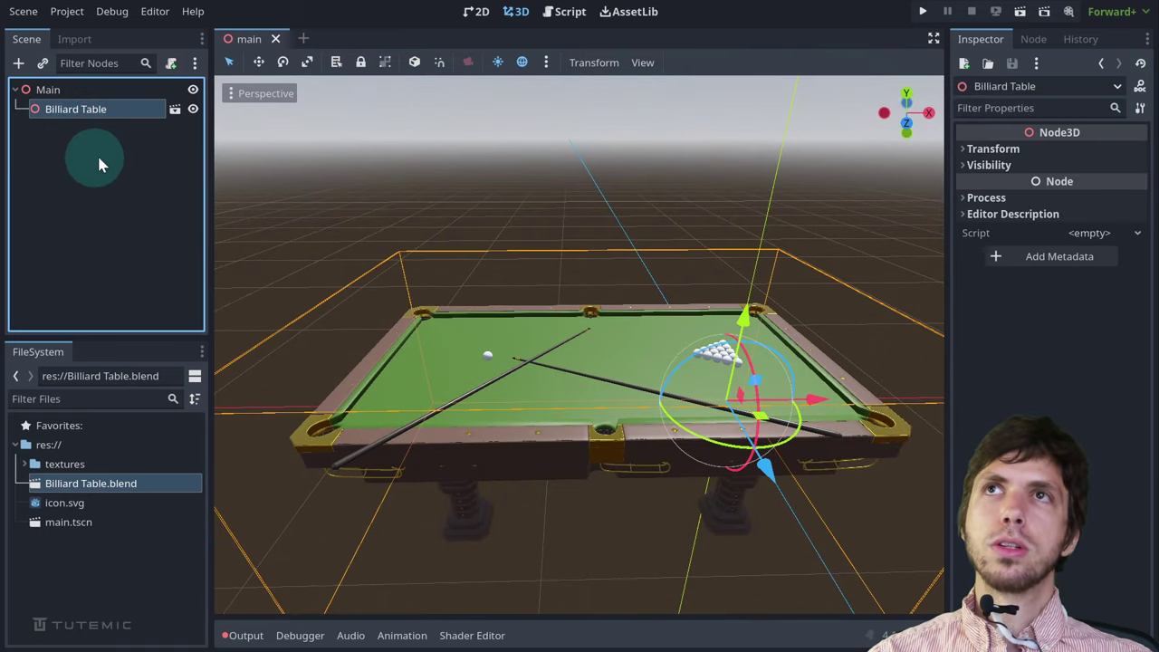
left_click(175, 109)
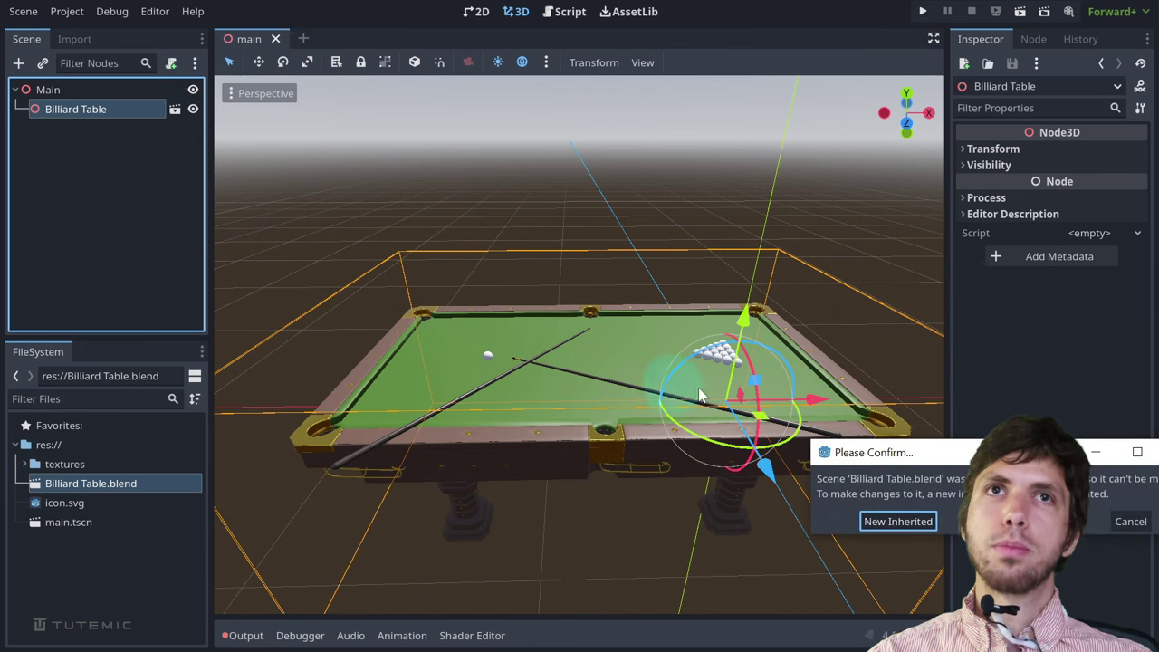
left_click_drag(844, 439, 582, 296)
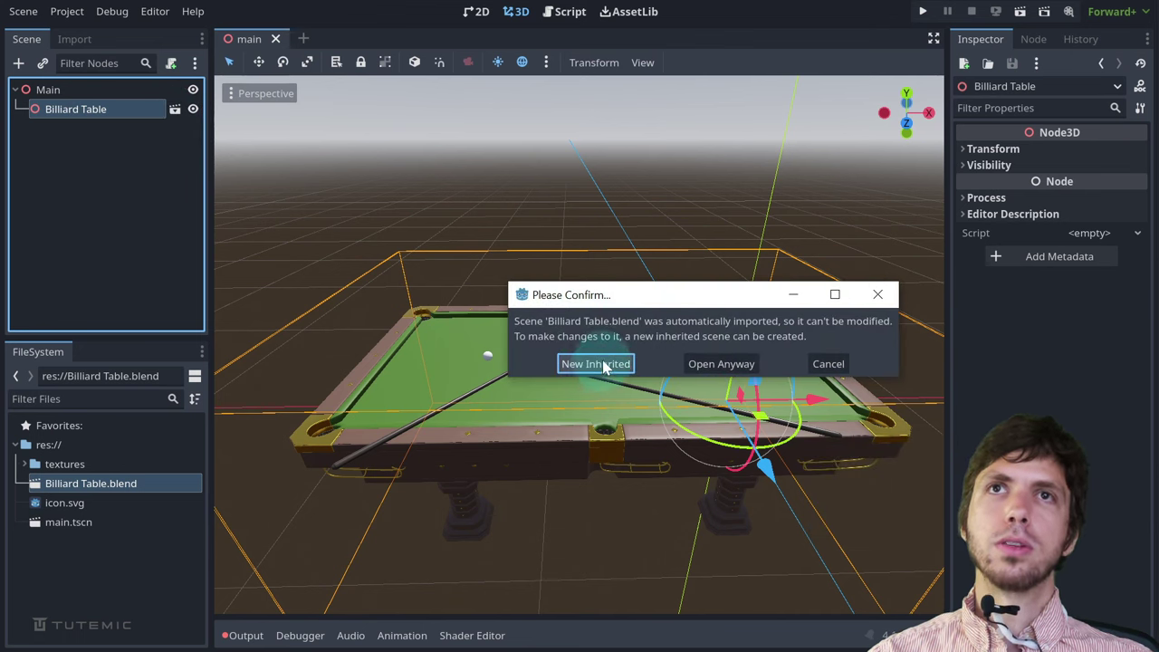
left_click(568, 363)
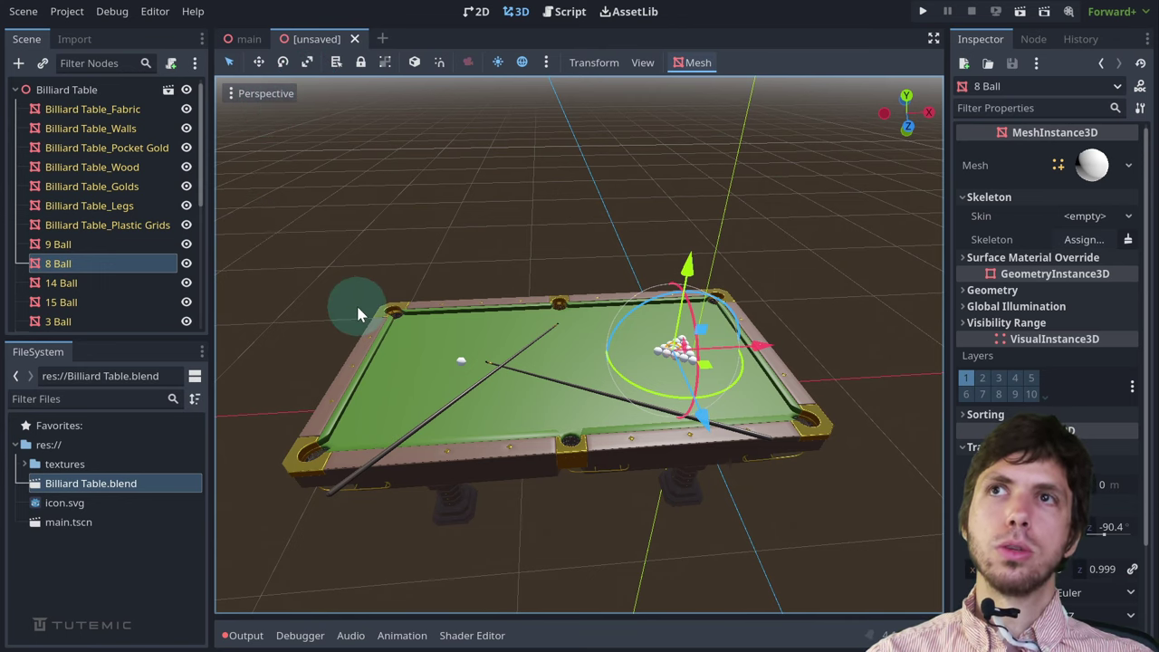
key("ctrl+s")
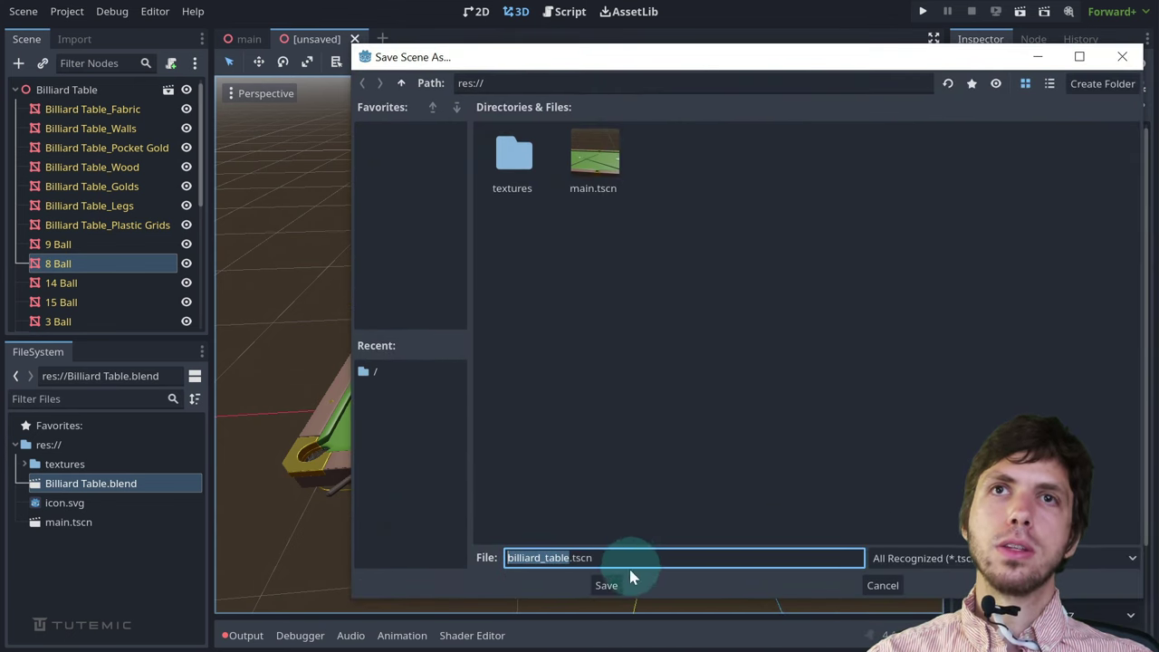
left_click(606, 585)
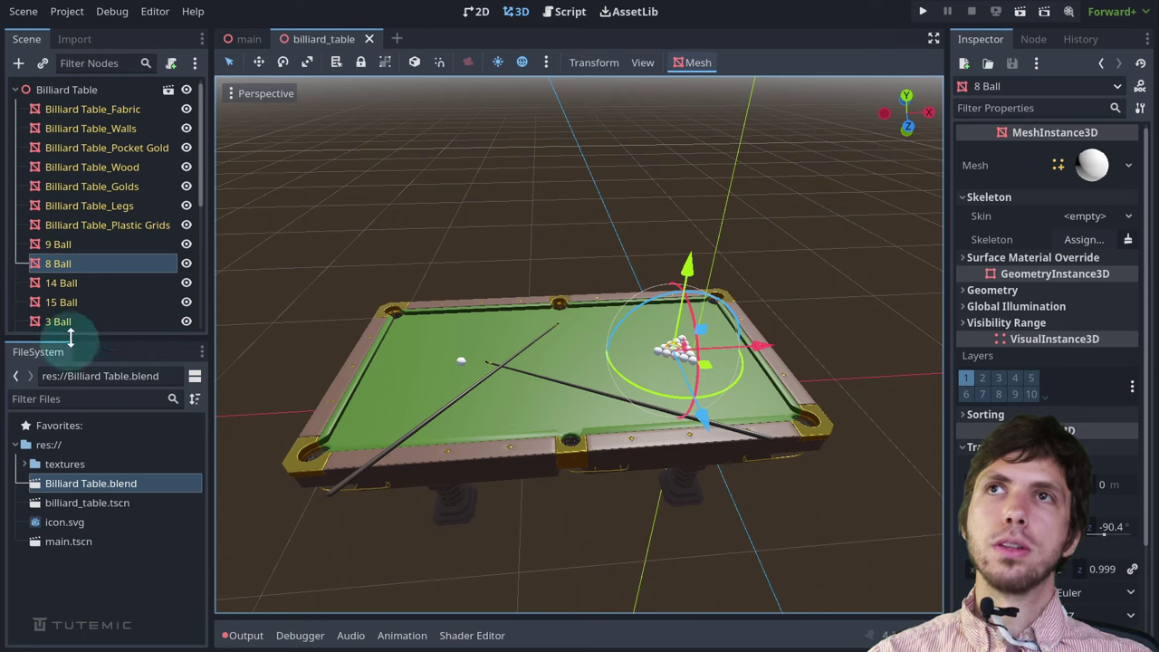
Hide the 9 Ball and 8 Ball nodes in the inherited billiard_table scene and save it
left_click(185, 245)
left_click(186, 262)
key("ctrl+s")
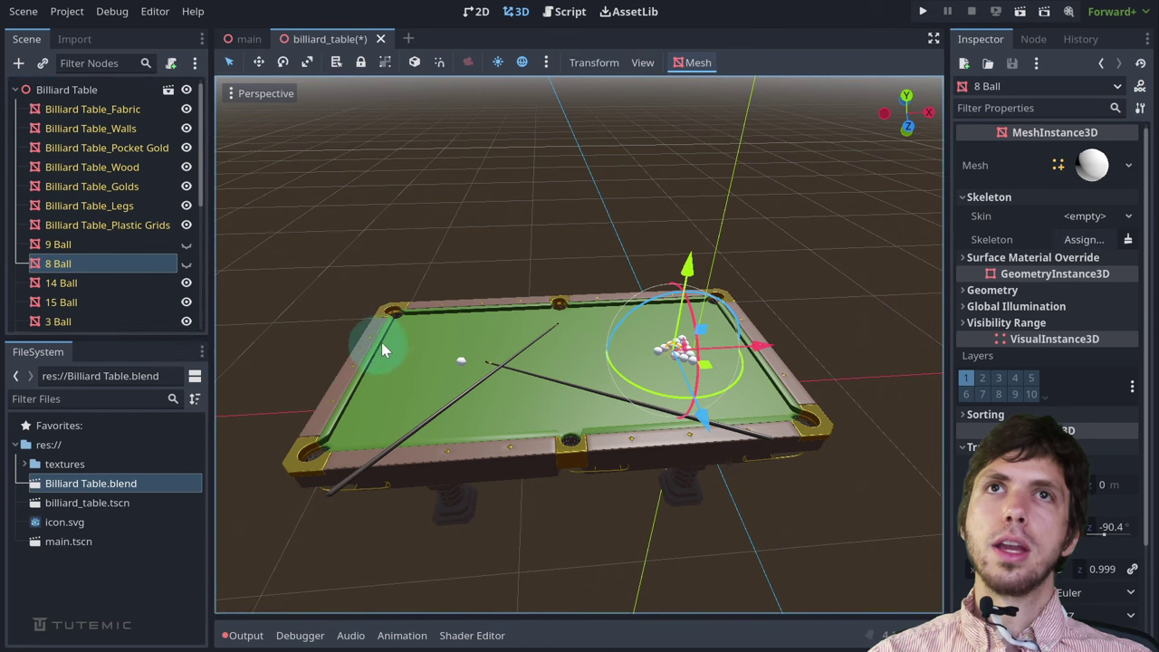
Check the racked balls on the existing table instance in the main scene
left_click(249, 39)
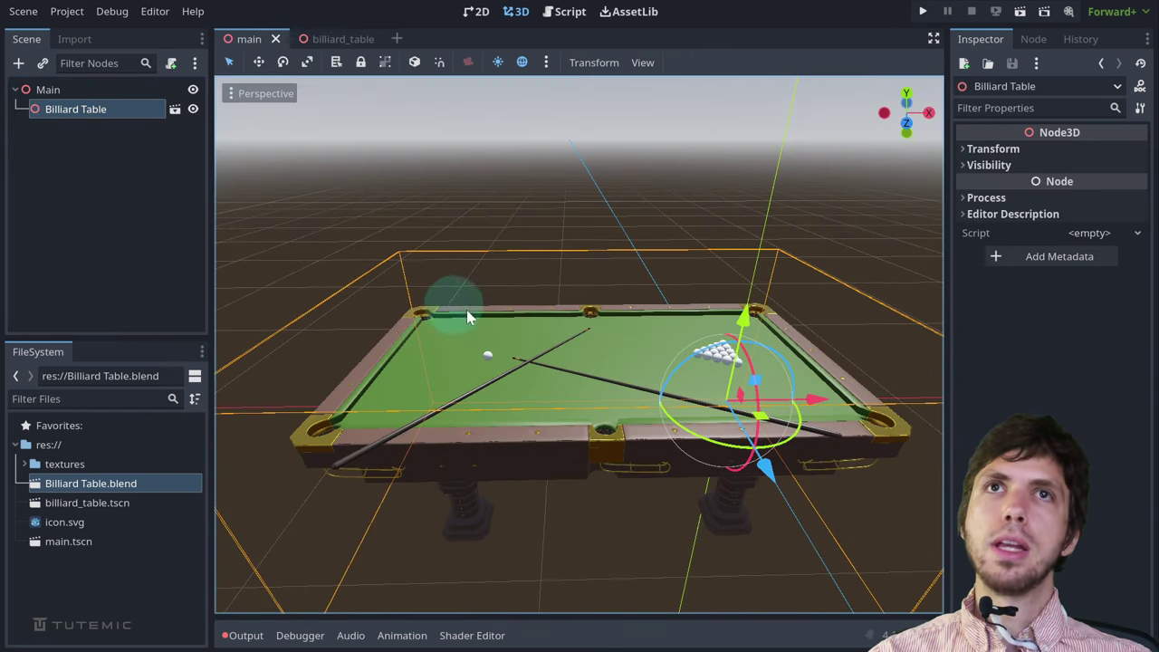
scroll(582, 311, "up", 3)
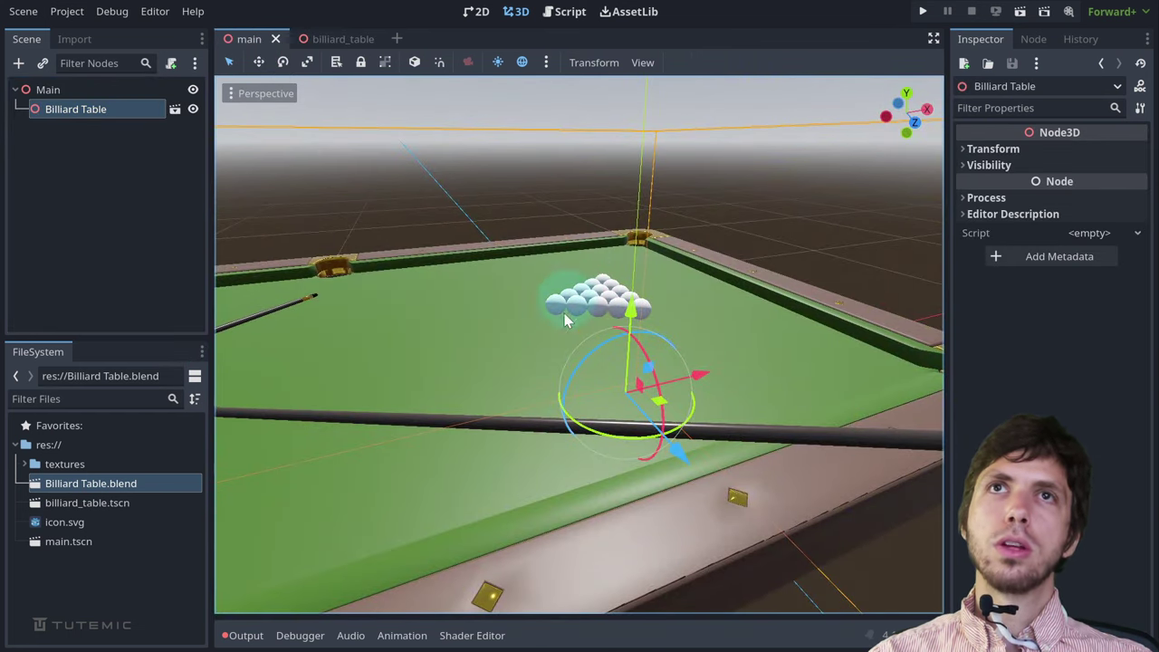
scroll(582, 311, "down", 5)
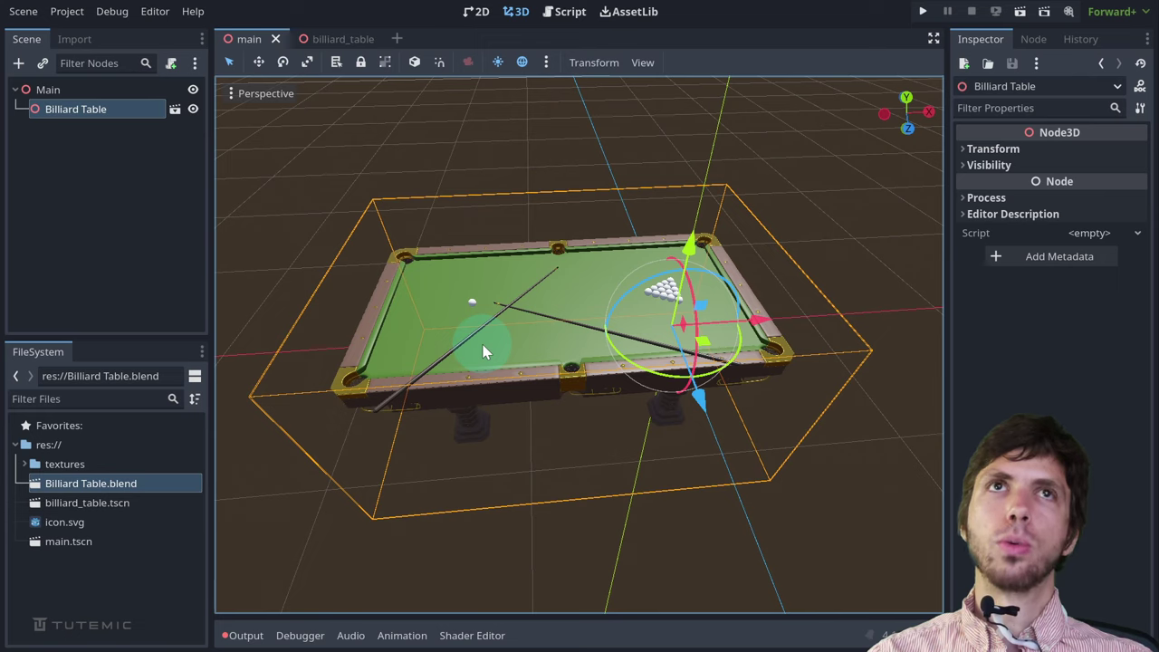
Delete the Billiard Table instance of the imported Blender file from the main scene
left_click(122, 502)
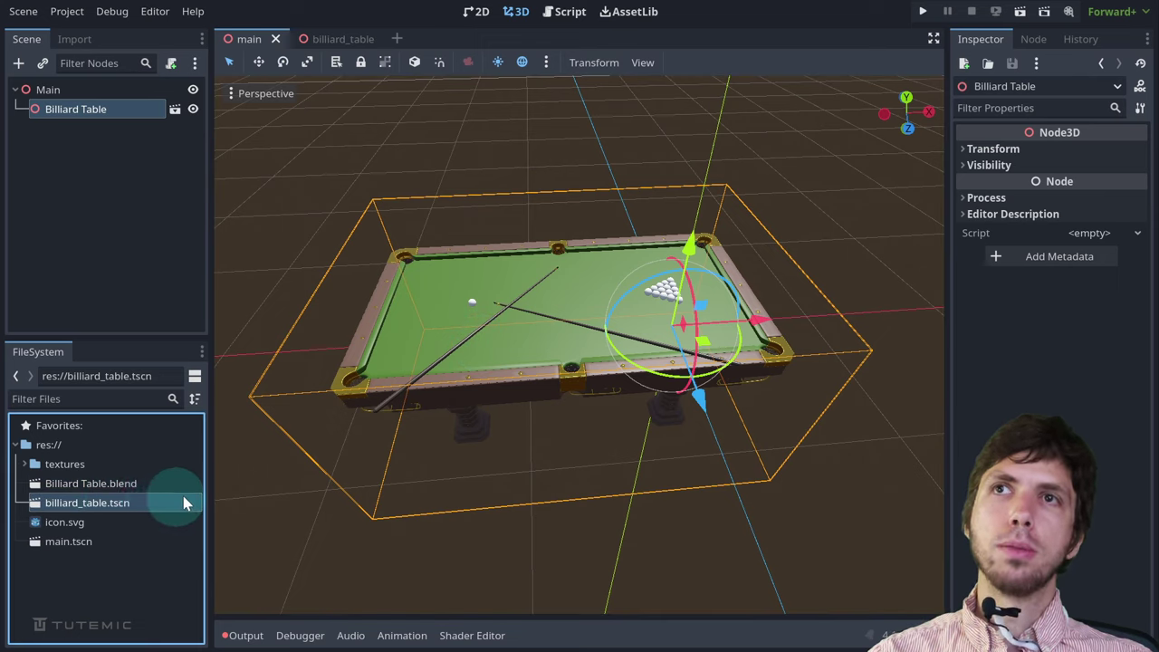
right_click(89, 115)
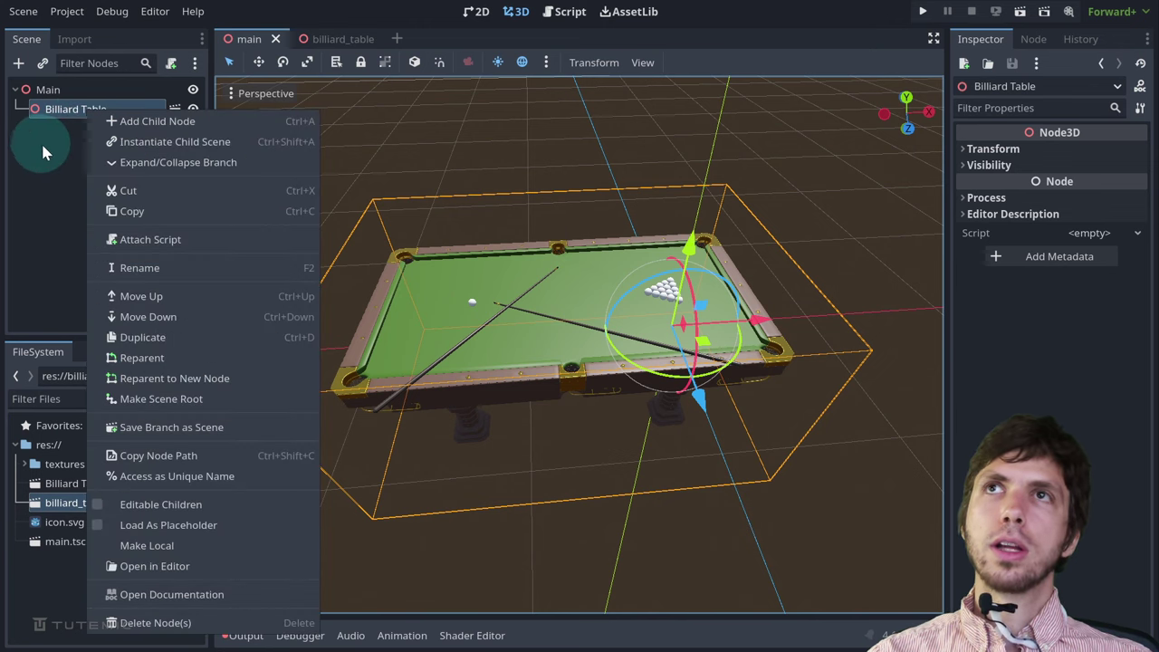
left_click(41, 141)
right_click(93, 115)
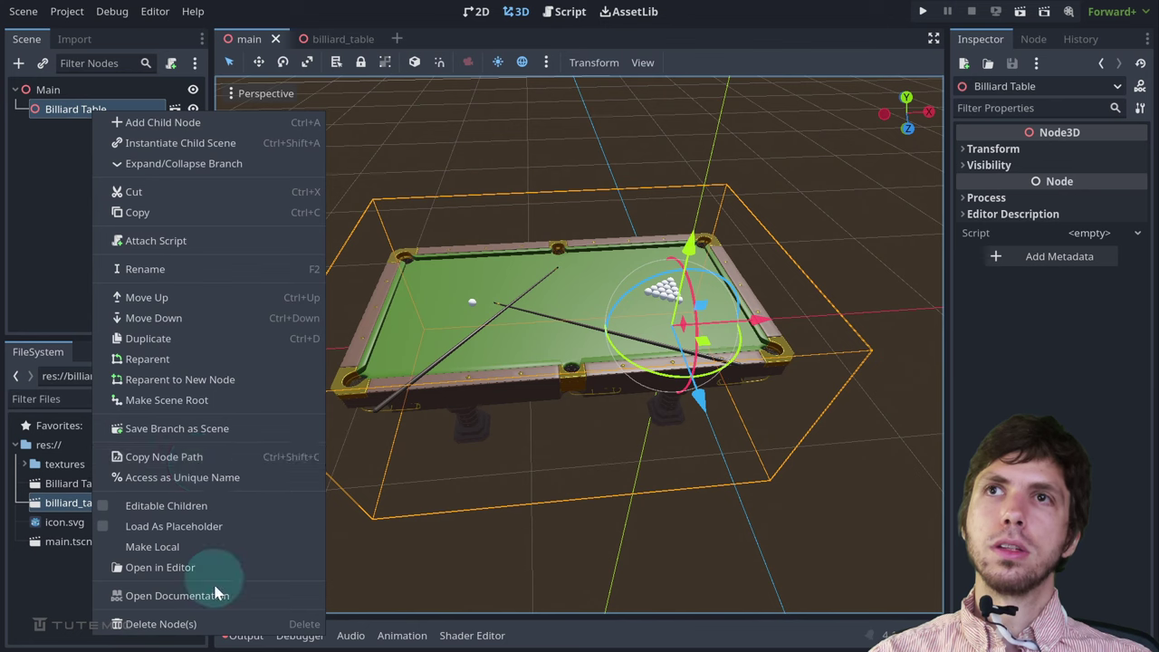
left_click(208, 624)
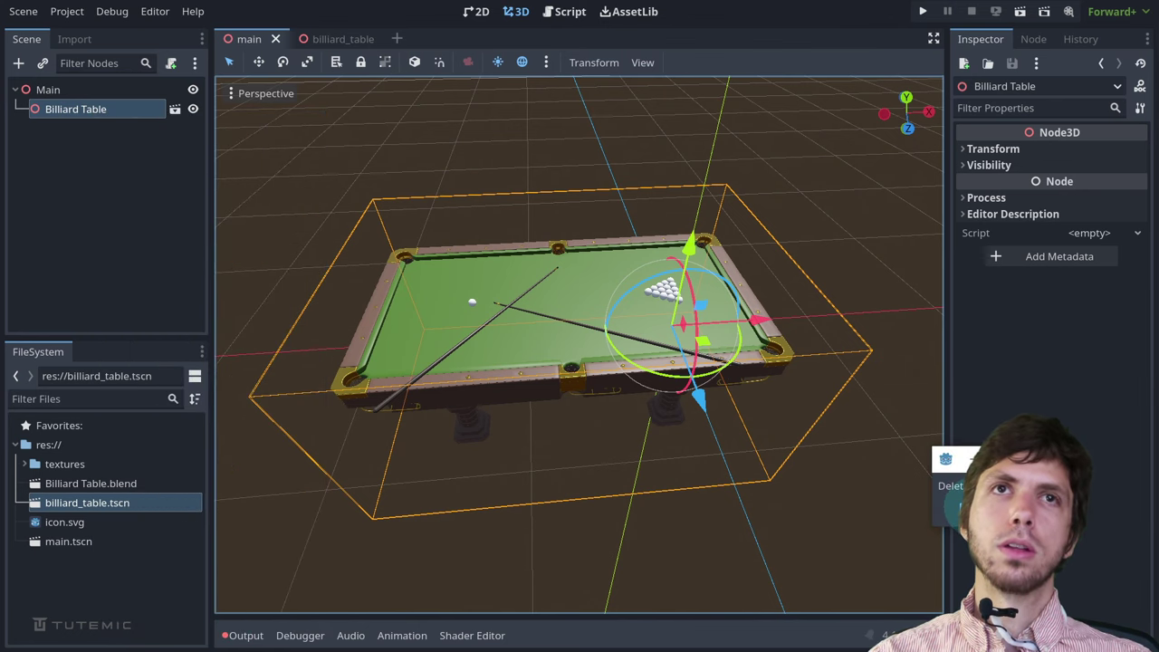
left_click(404, 432)
Instance billiard_table.tscn in the main scene and inspect its racked balls
left_click_drag(78, 502, 674, 393)
middle_click_drag(690, 356, 590, 316)
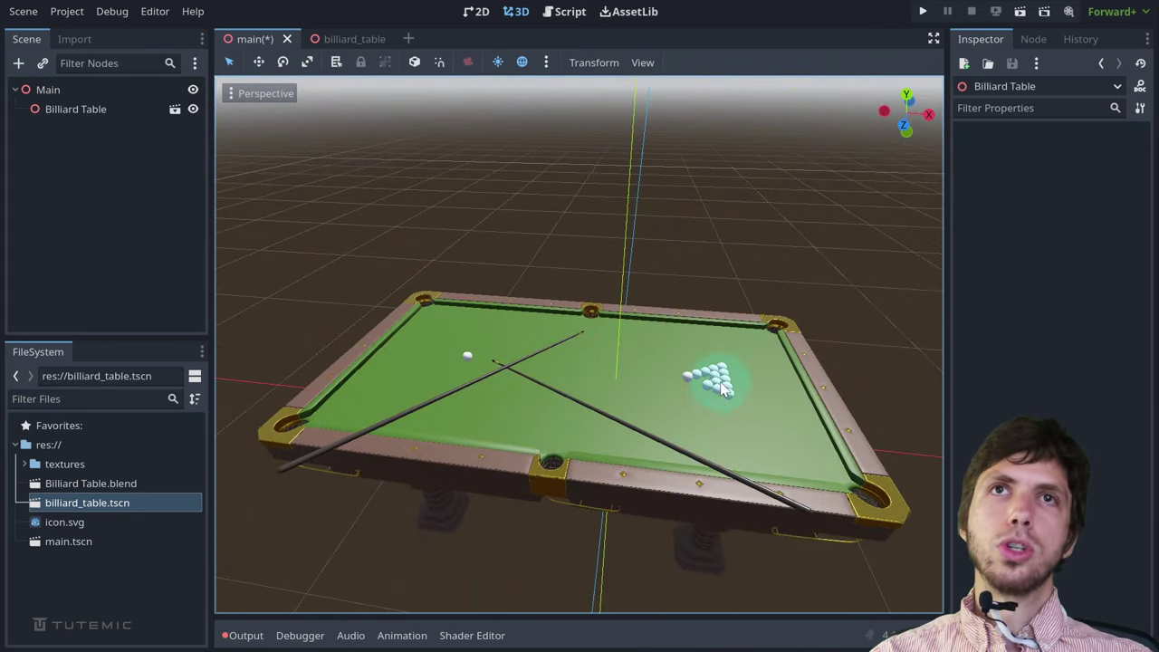
middle_click_drag(732, 385, 634, 353)
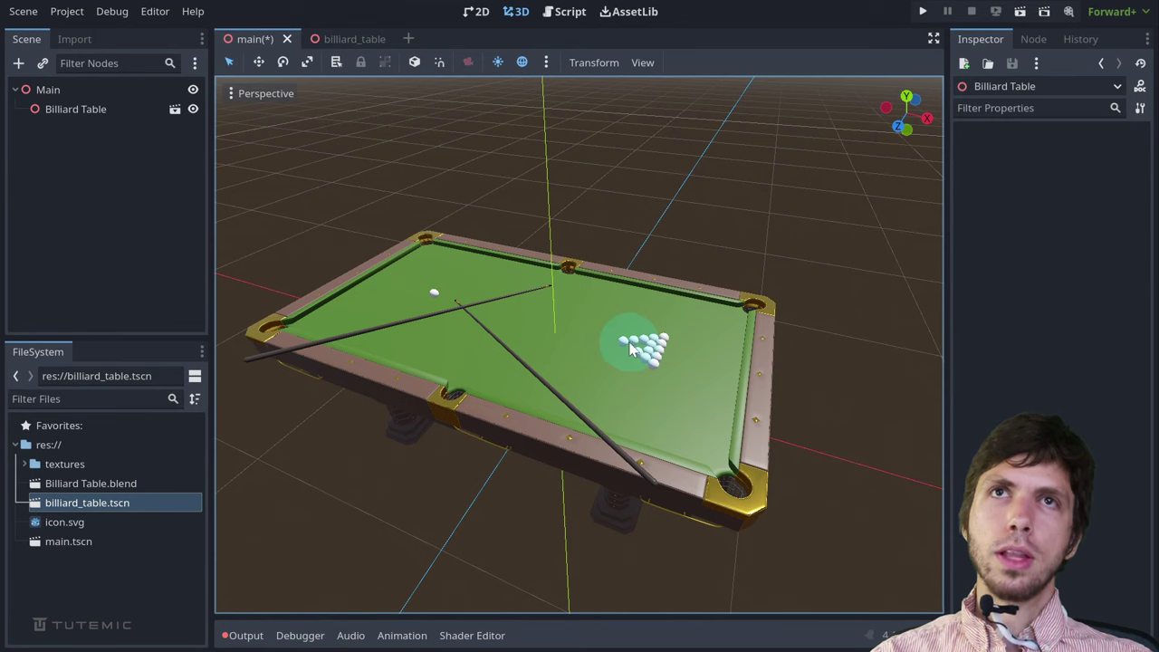
Try to rename the inherited 9 Ball node in the billiard_table scene
left_click(348, 39)
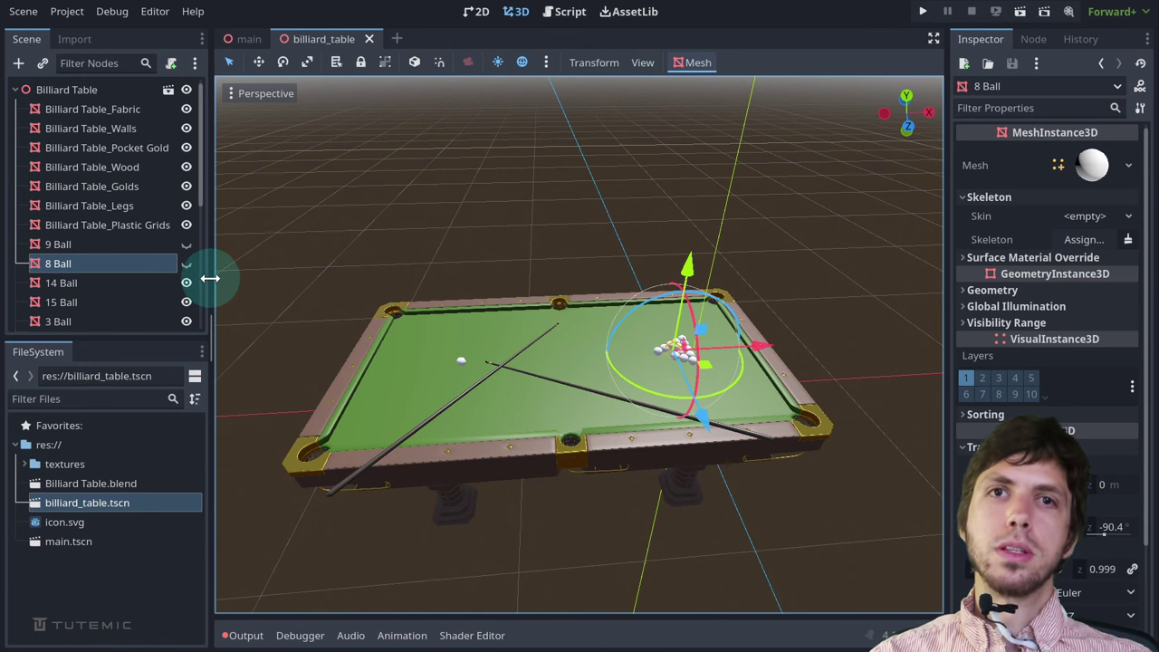
middle_click_drag(466, 297, 381, 294)
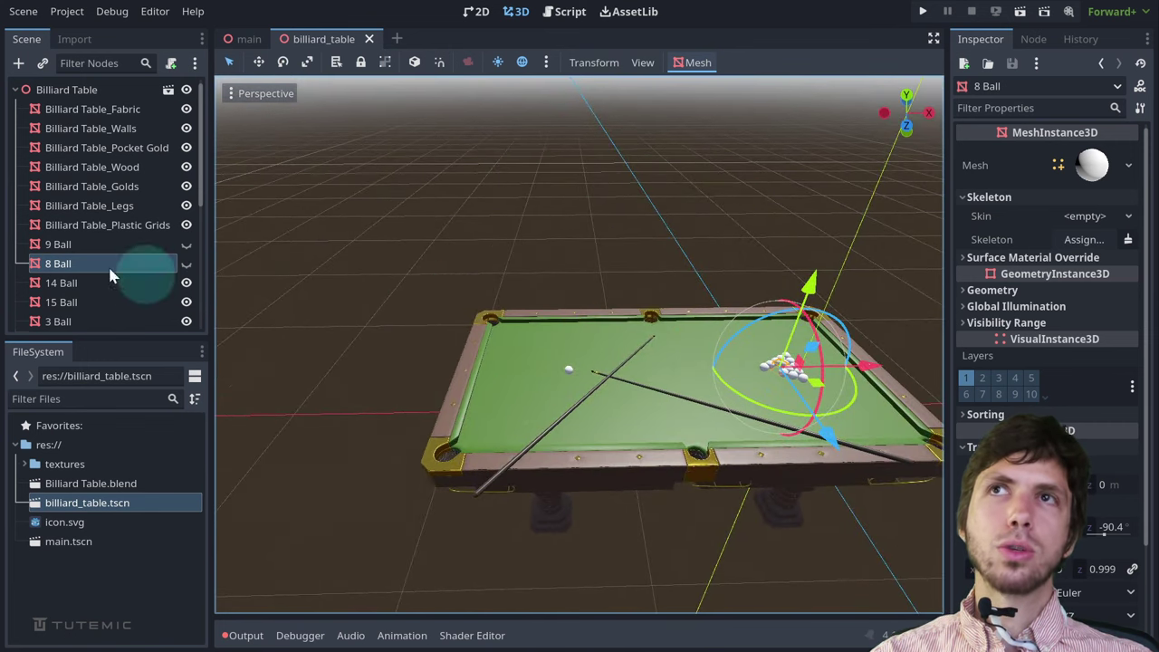
left_click(62, 246)
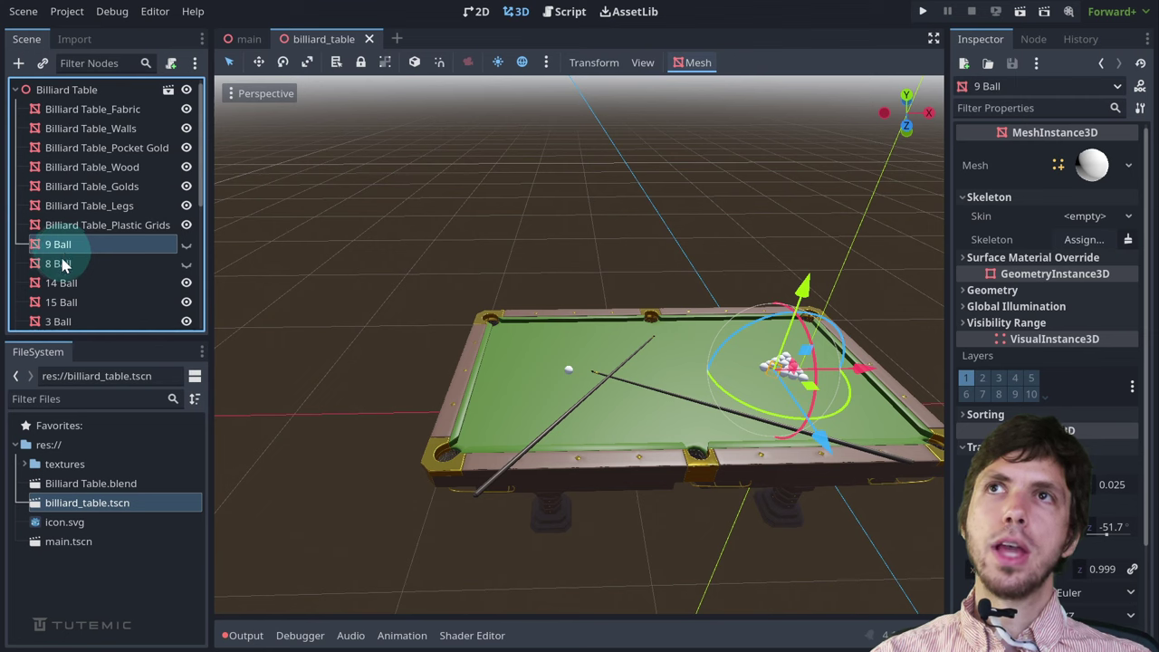
right_click(58, 245)
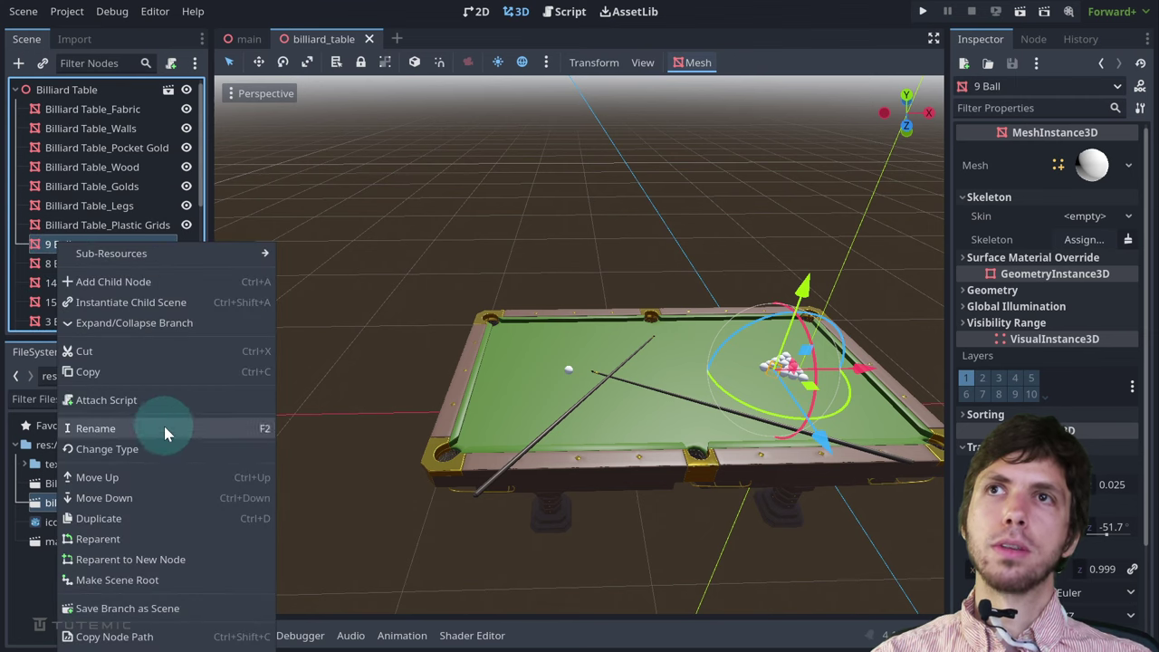
left_click(95, 428)
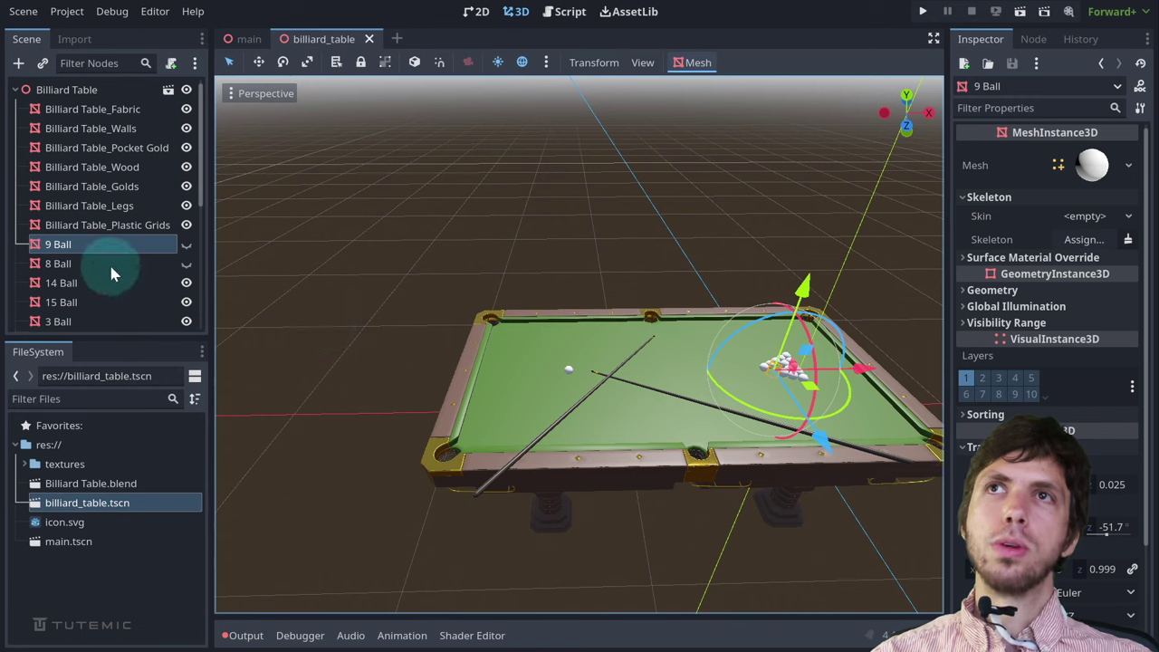
key("F2")
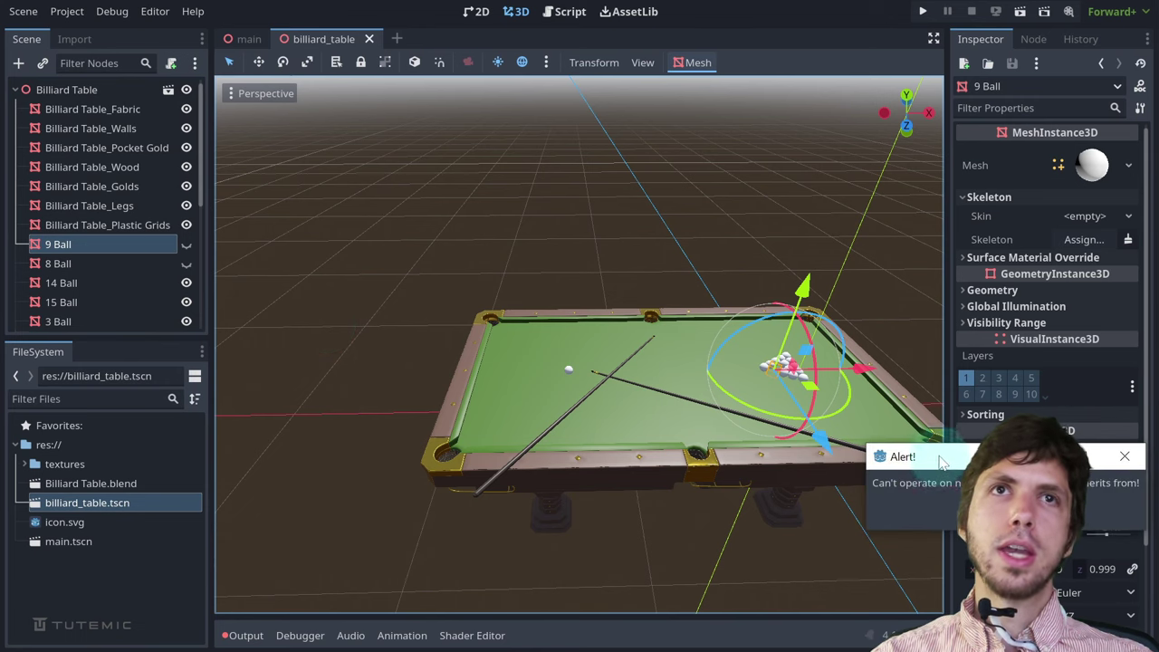
left_click_drag(942, 462, 623, 344)
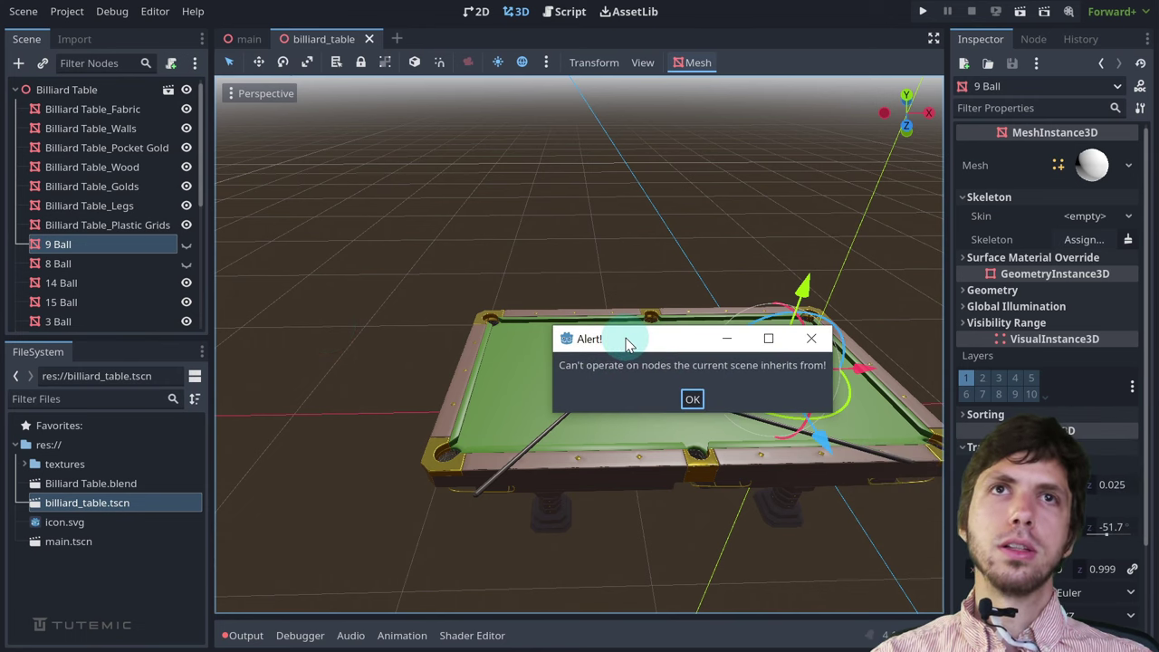
left_click(693, 400)
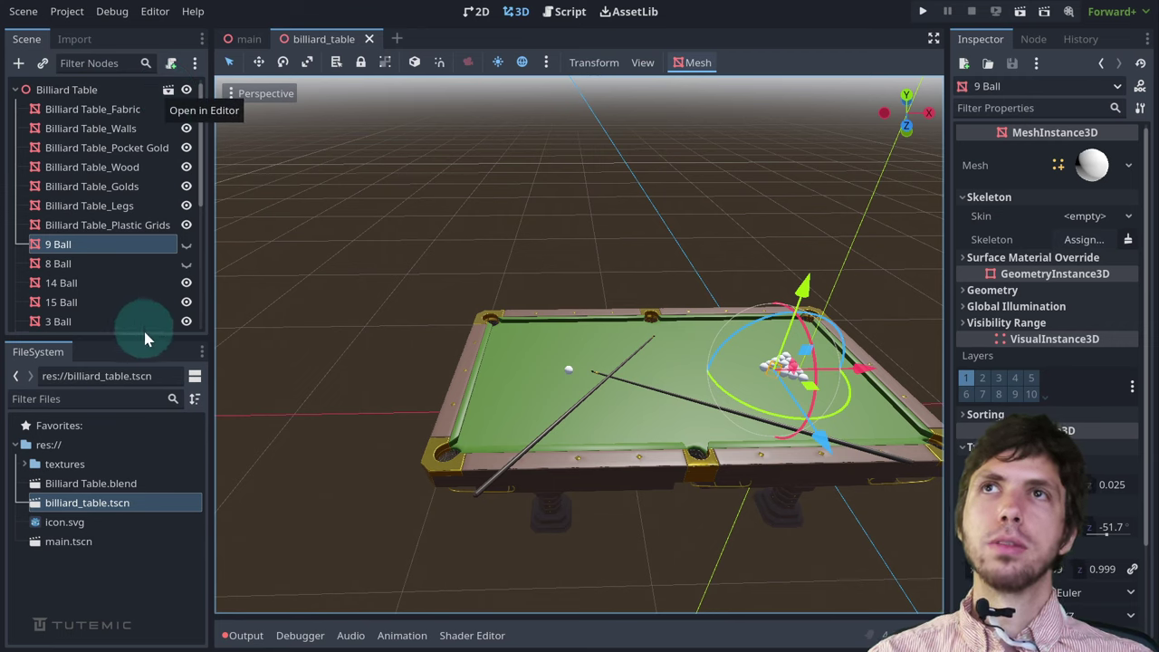
Make the 9 Ball and 8 Ball nodes visible again and save the billiard_table scene
left_click(186, 245)
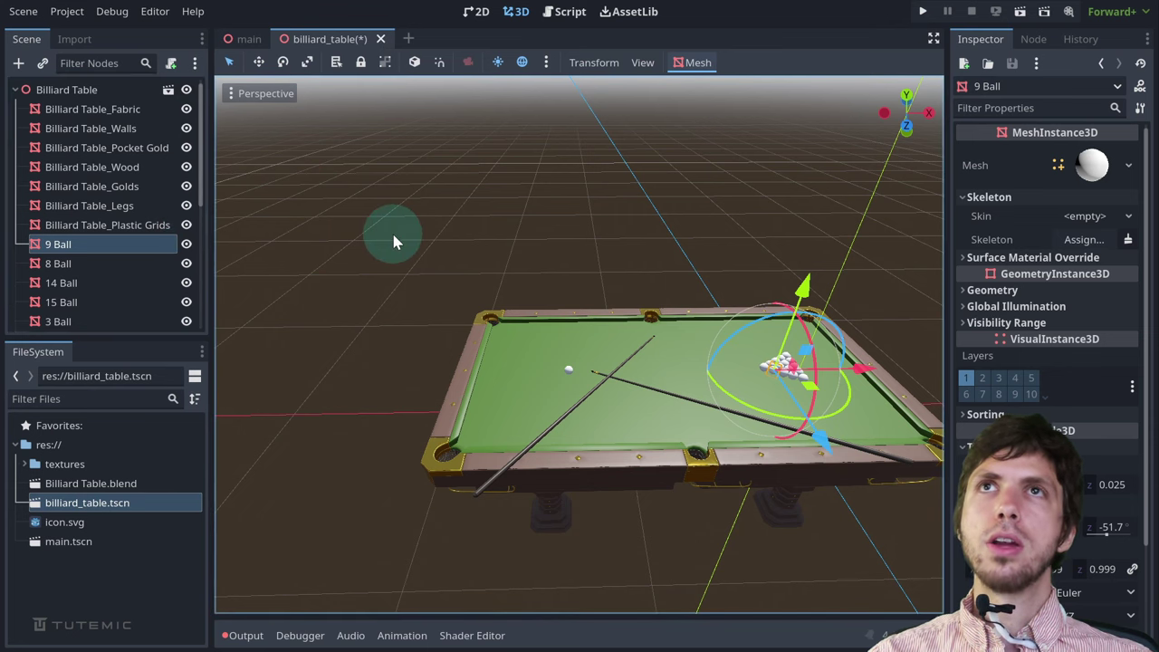
key("ctrl+s")
middle_click_drag(497, 263, 358, 249)
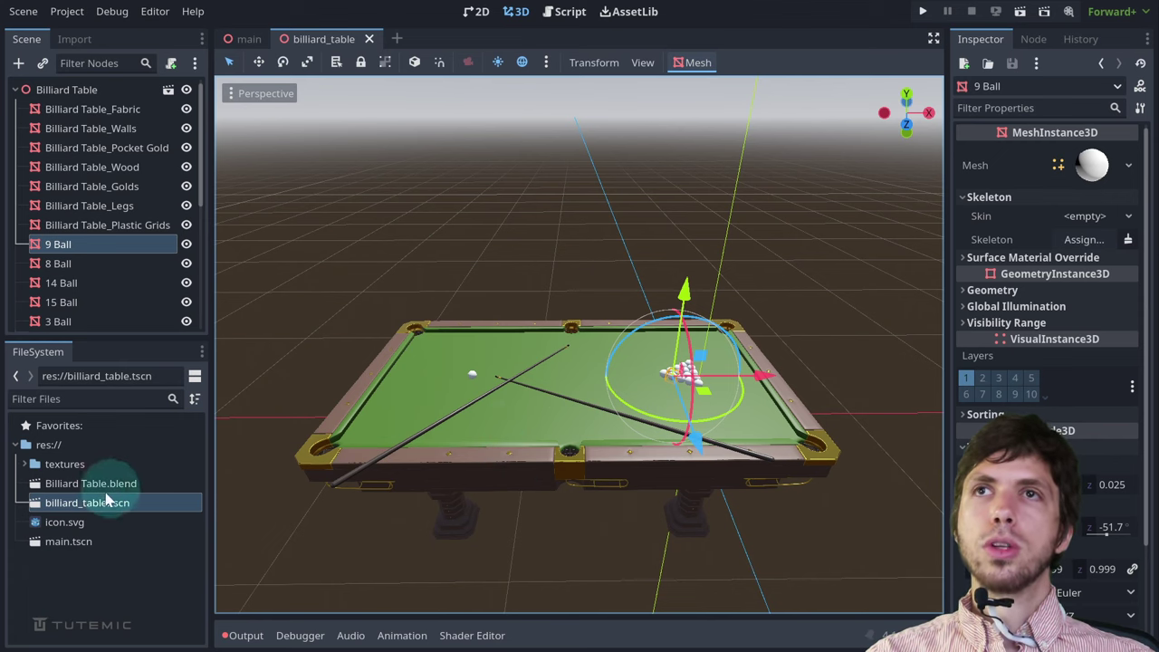
scroll(578, 323, "up", 4)
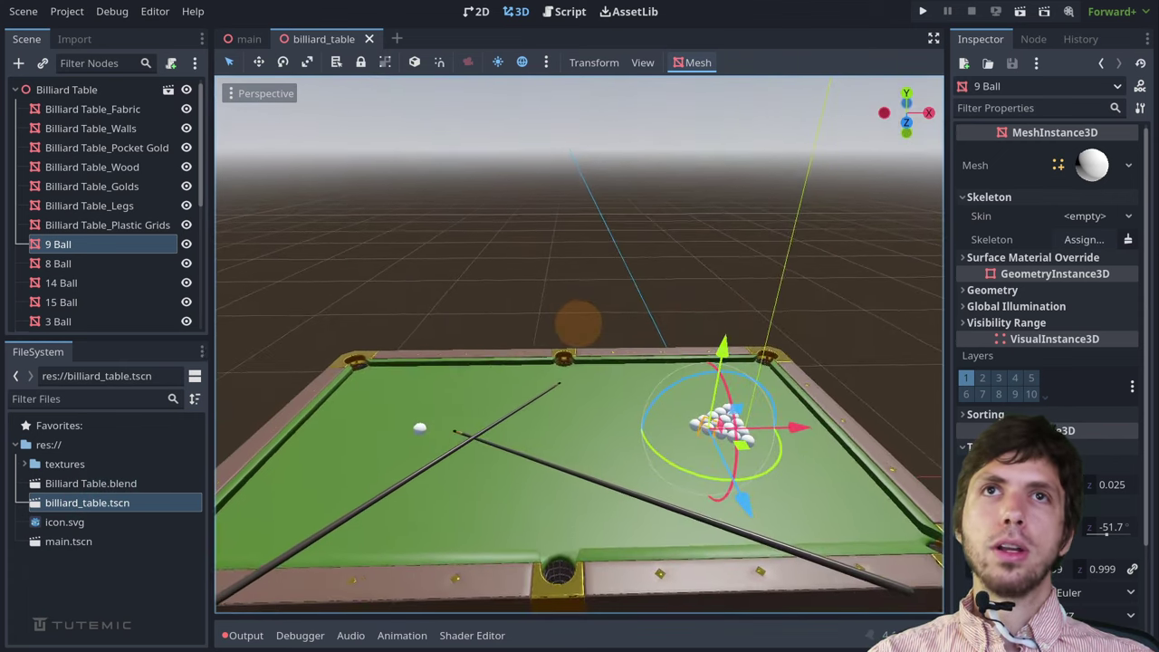
Open the advanced import settings of Billiard Table.blend and look through its ball and cue nodes
scroll(578, 323, "down", 3)
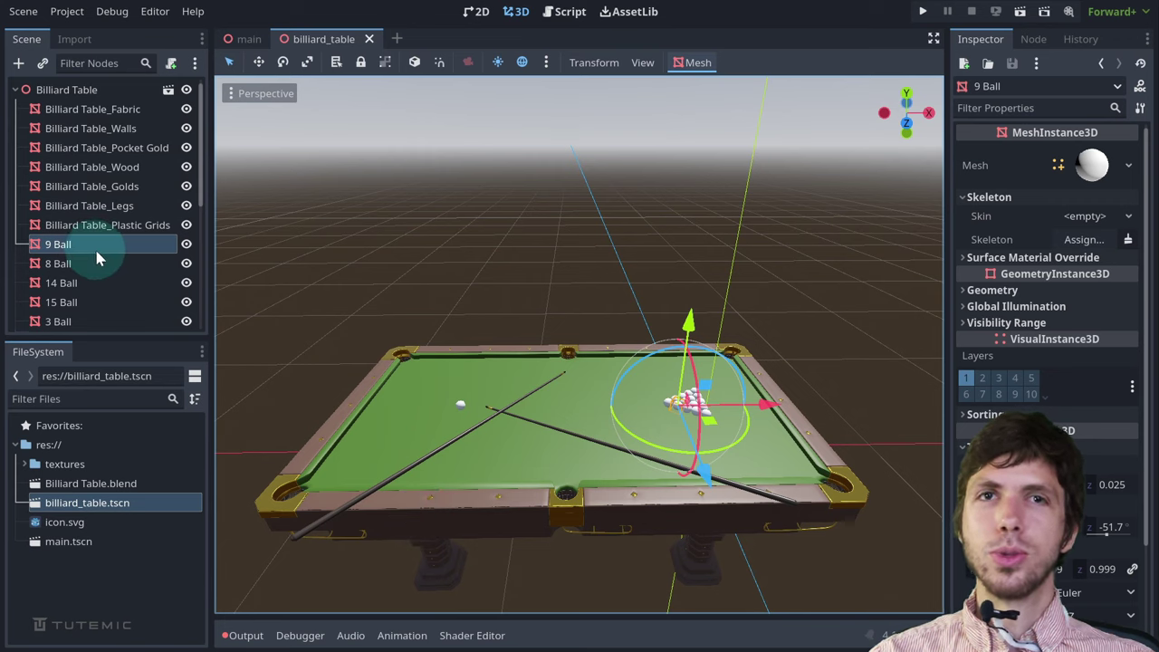
scroll(85, 283, "down", 3)
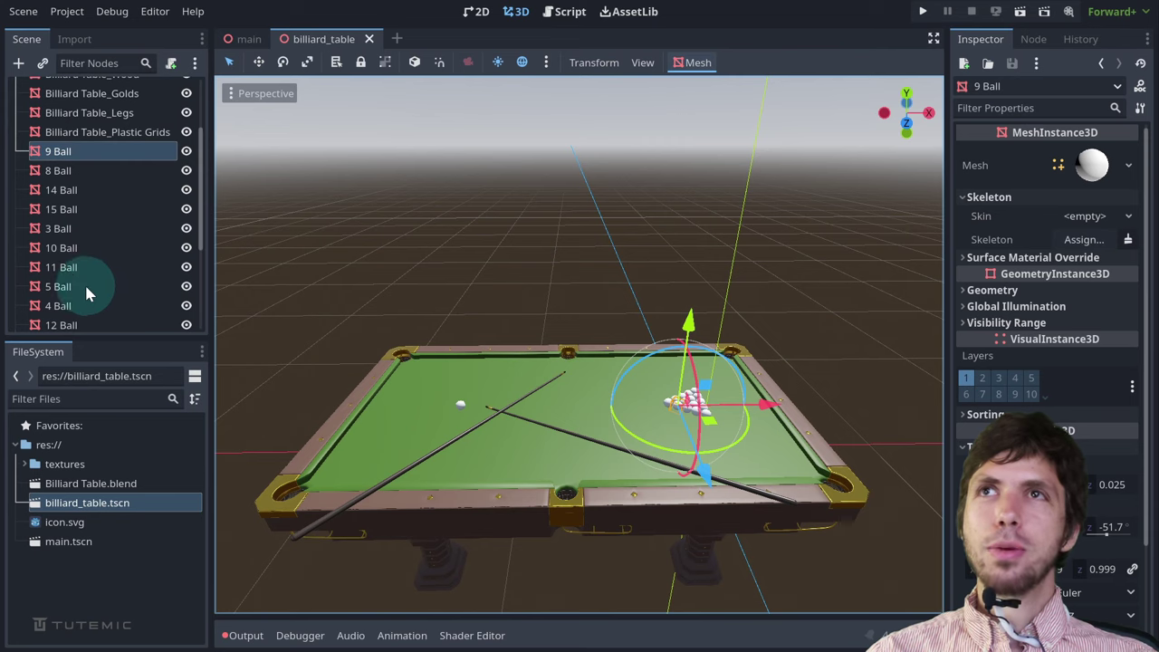
double_click(100, 483)
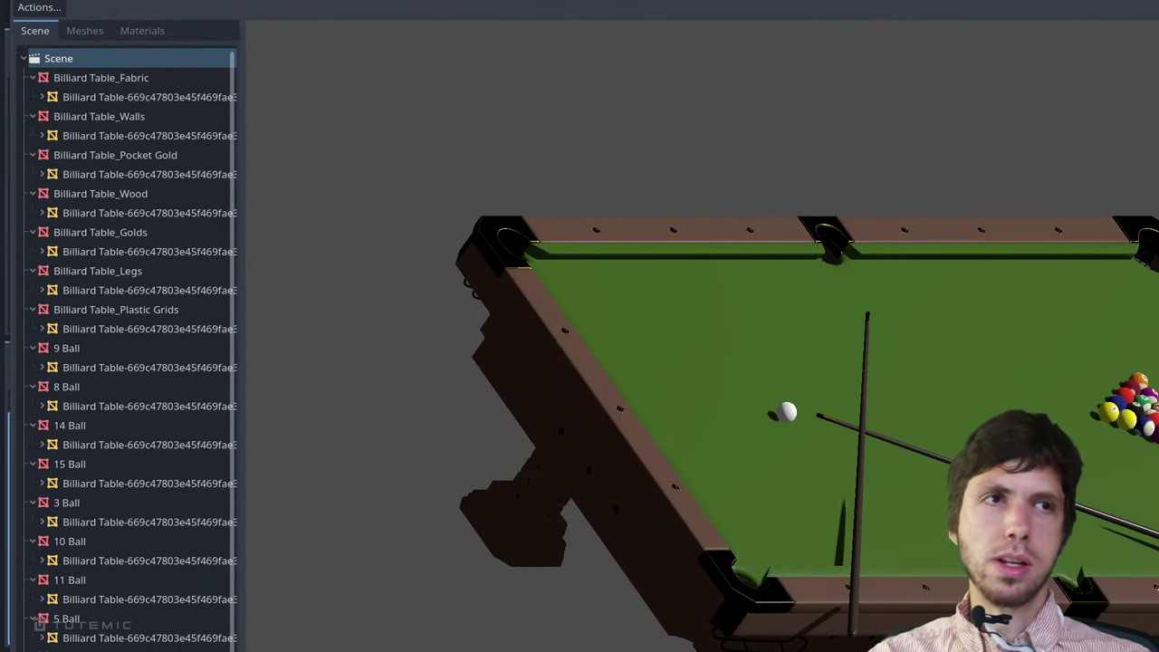
left_click_drag(1158, 651, 1123, 594)
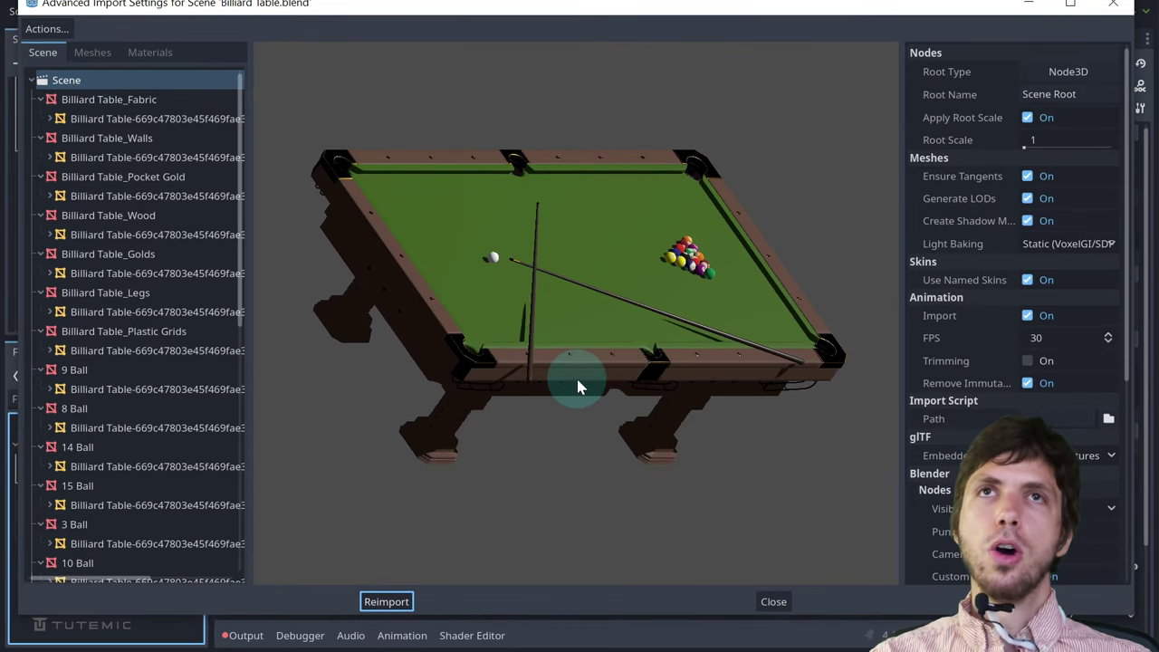
left_click_drag(642, 350, 612, 344)
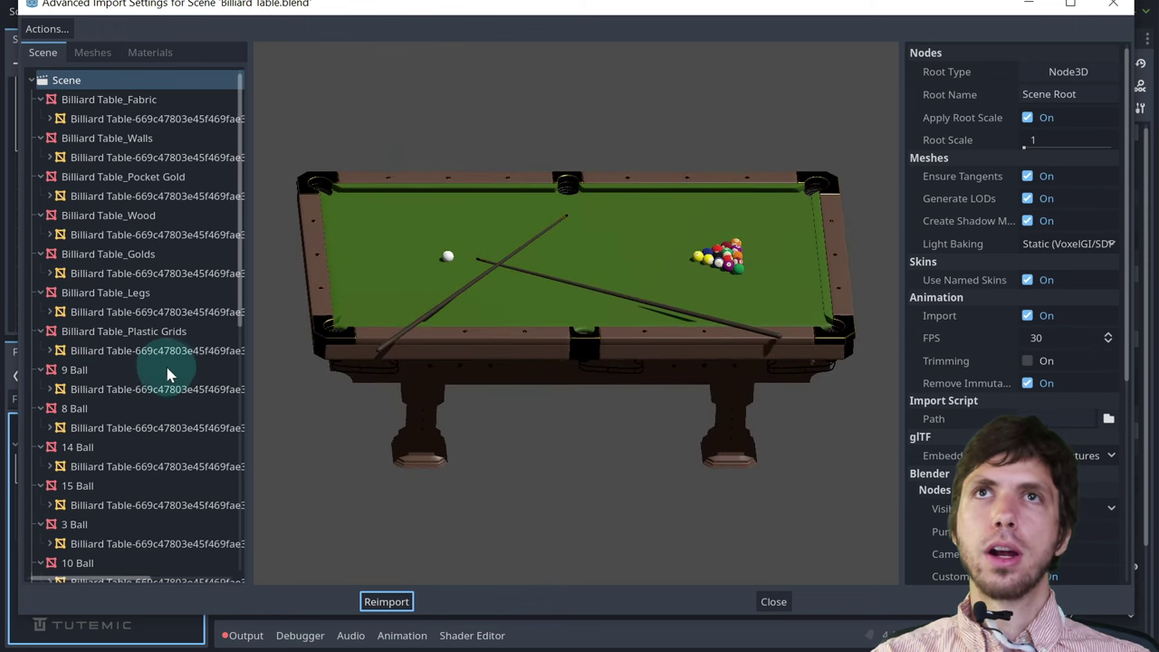
scroll(168, 374, "down", 10)
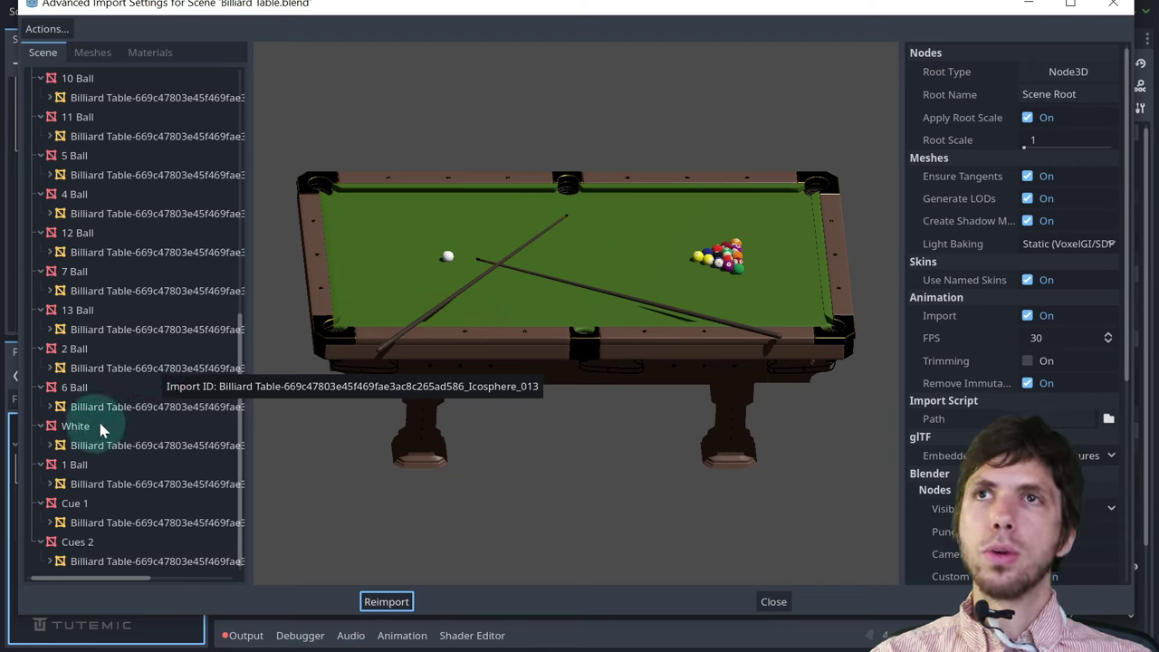
Enable saving the White ball's mesh to a file in the import settings, with res://ball.res as its path
left_click(158, 449)
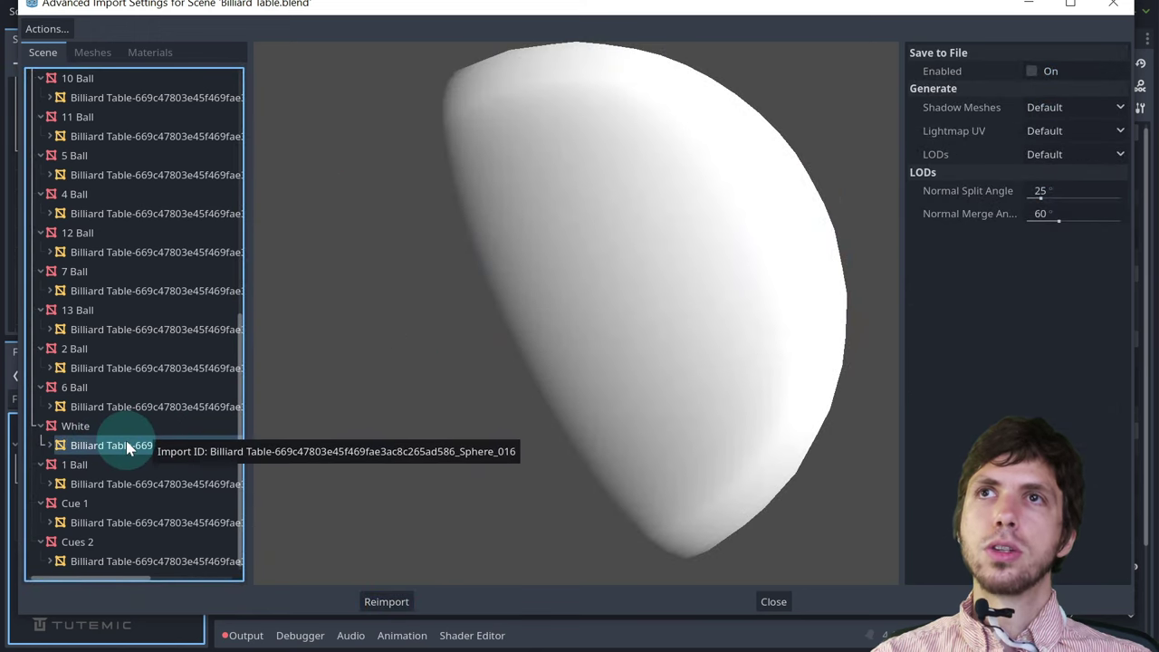
left_click(75, 427)
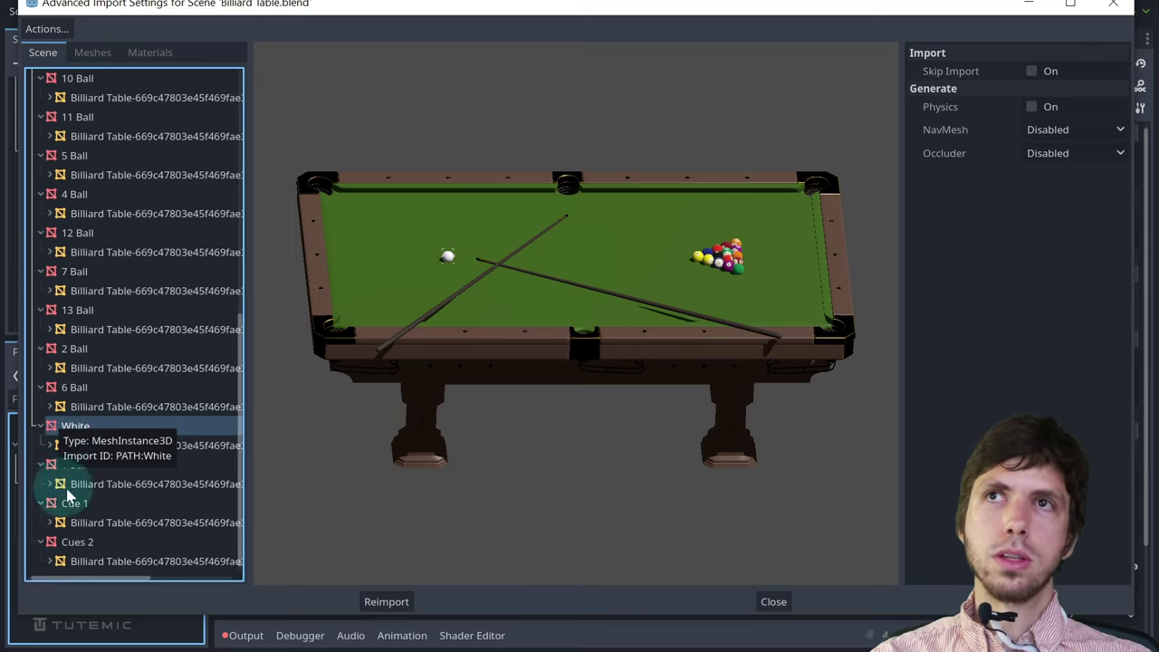
left_click(181, 445)
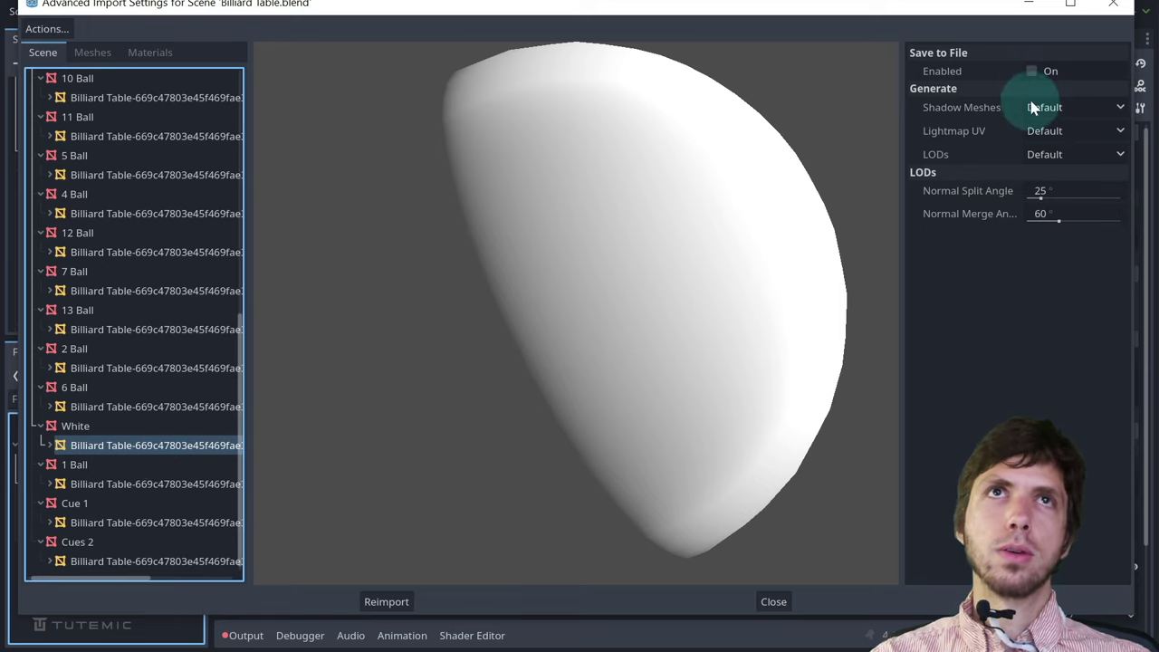
left_click(1031, 71)
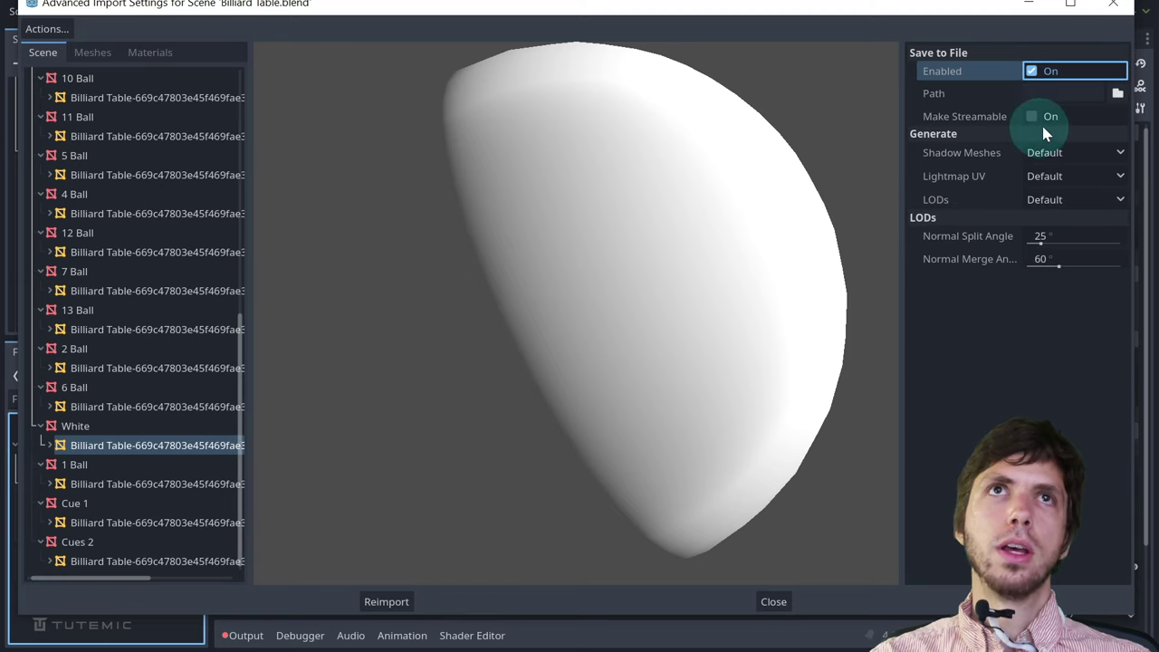
left_click(1117, 94)
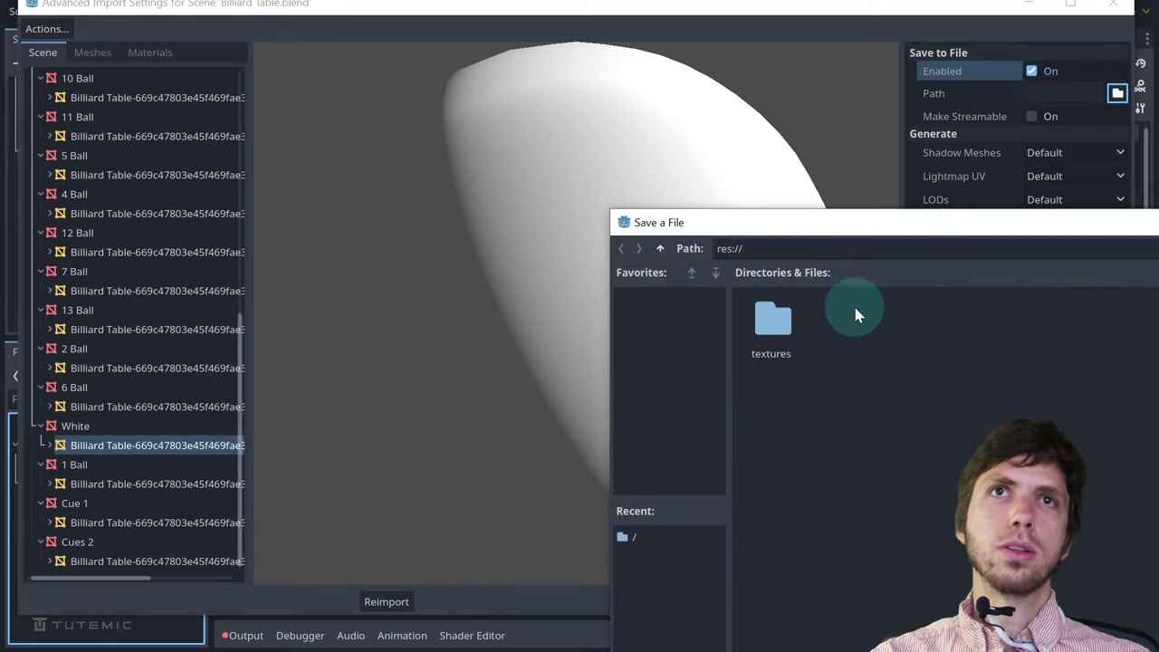
left_click_drag(879, 234, 536, 71)
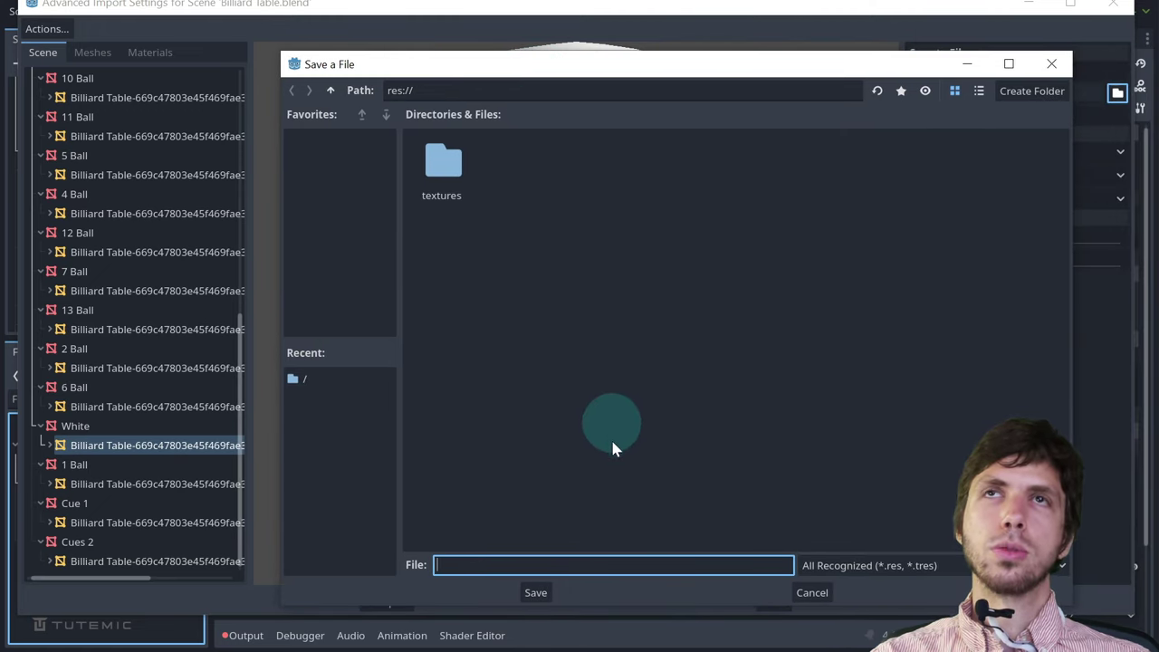
type("ball")
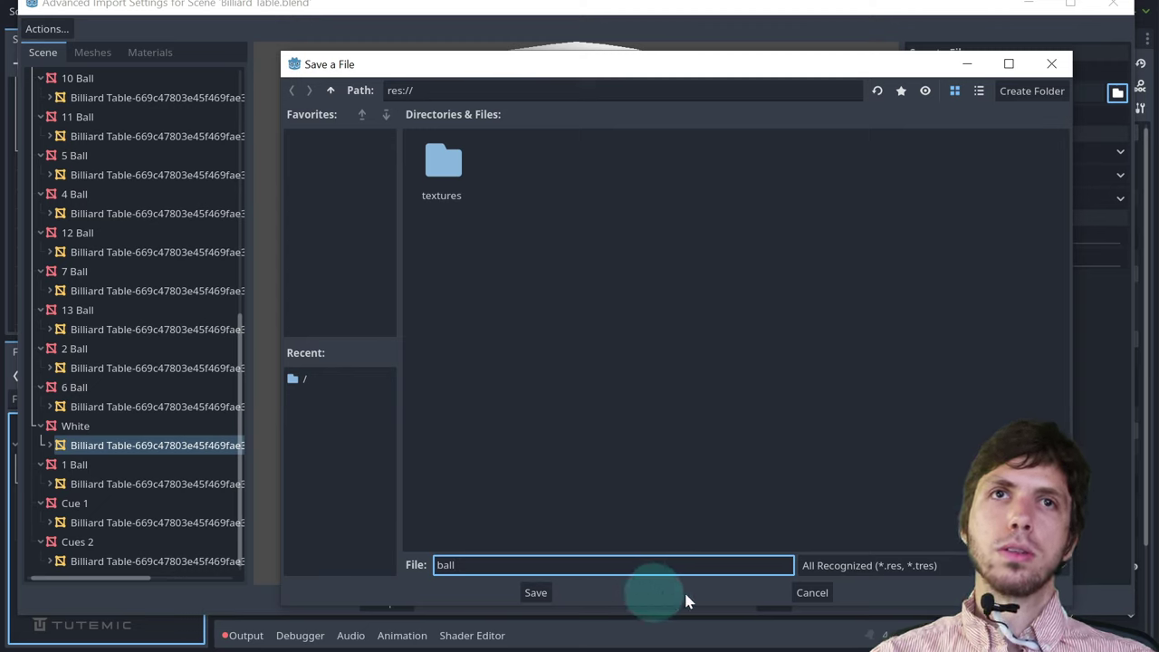
left_click(533, 593)
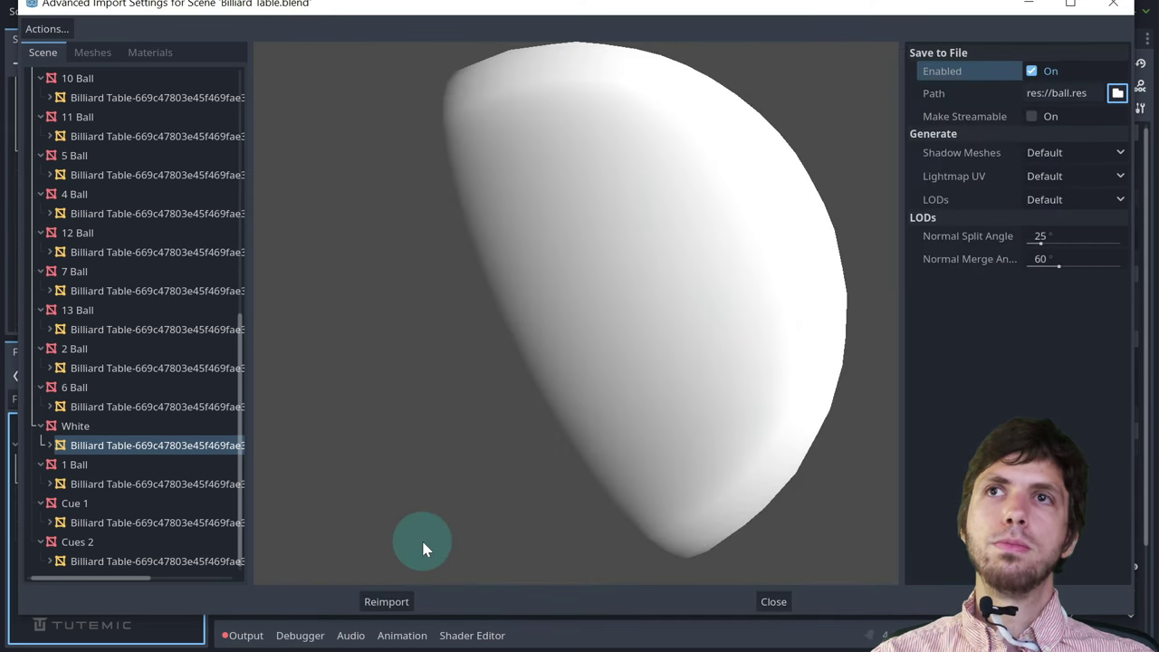
Enable saving the Cue 1 mesh to a file in the project root, named cue_stick
left_click_drag(299, 7, 350, 8)
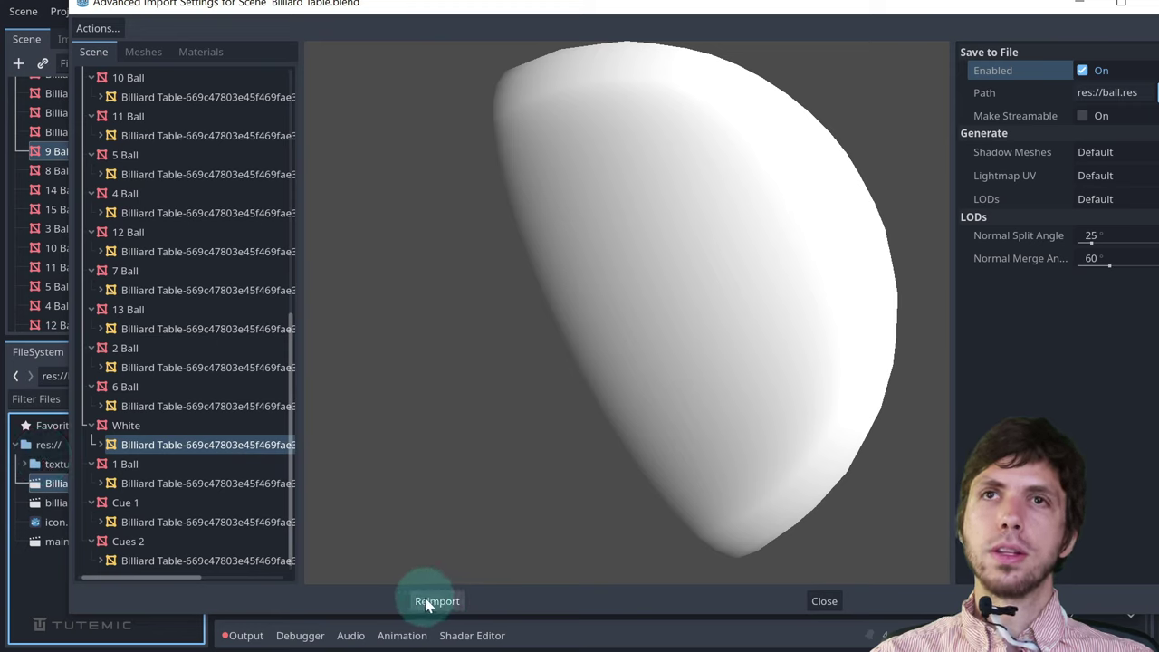
left_click(205, 525)
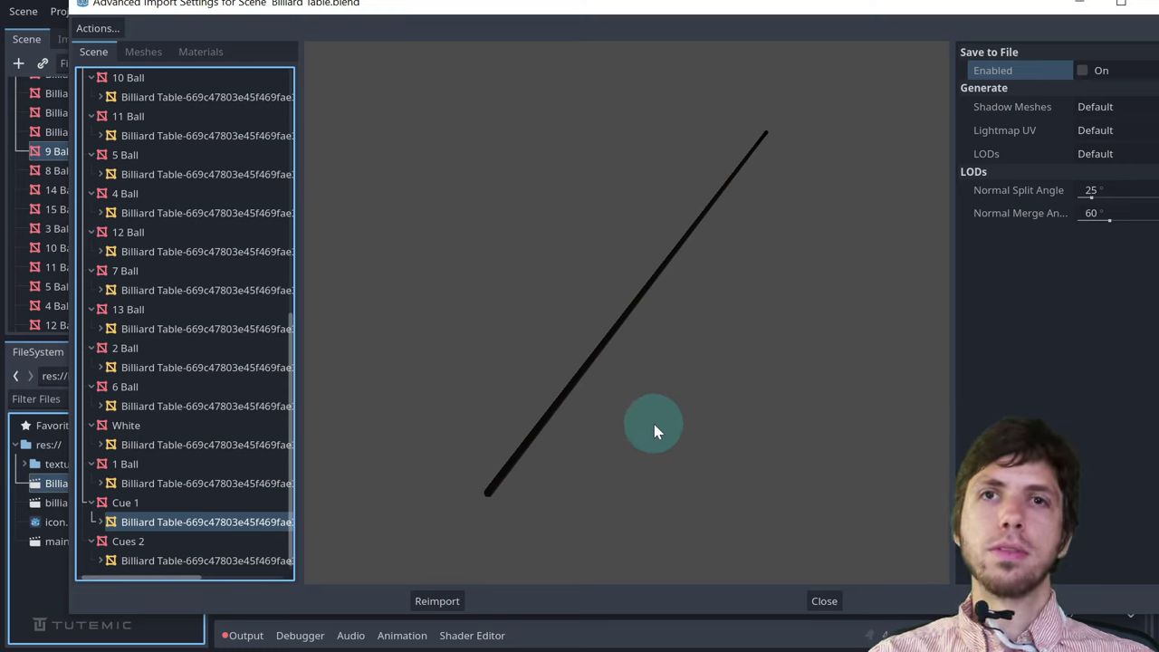
left_click(1098, 68)
left_click(1155, 93)
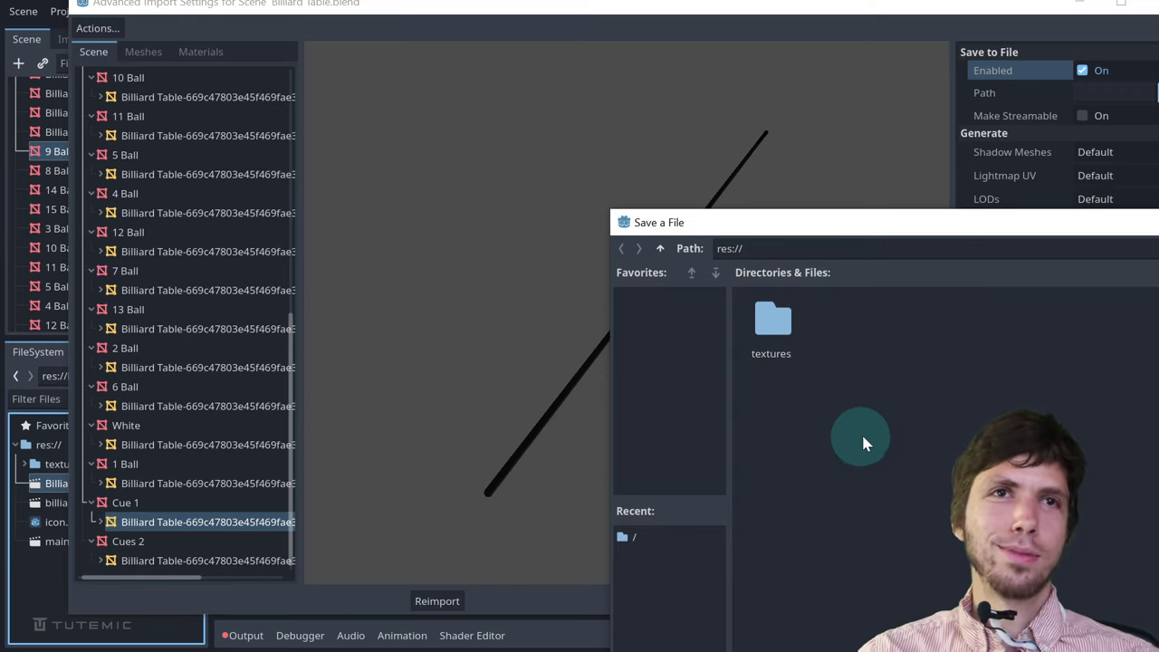
left_click_drag(960, 231, 734, 91)
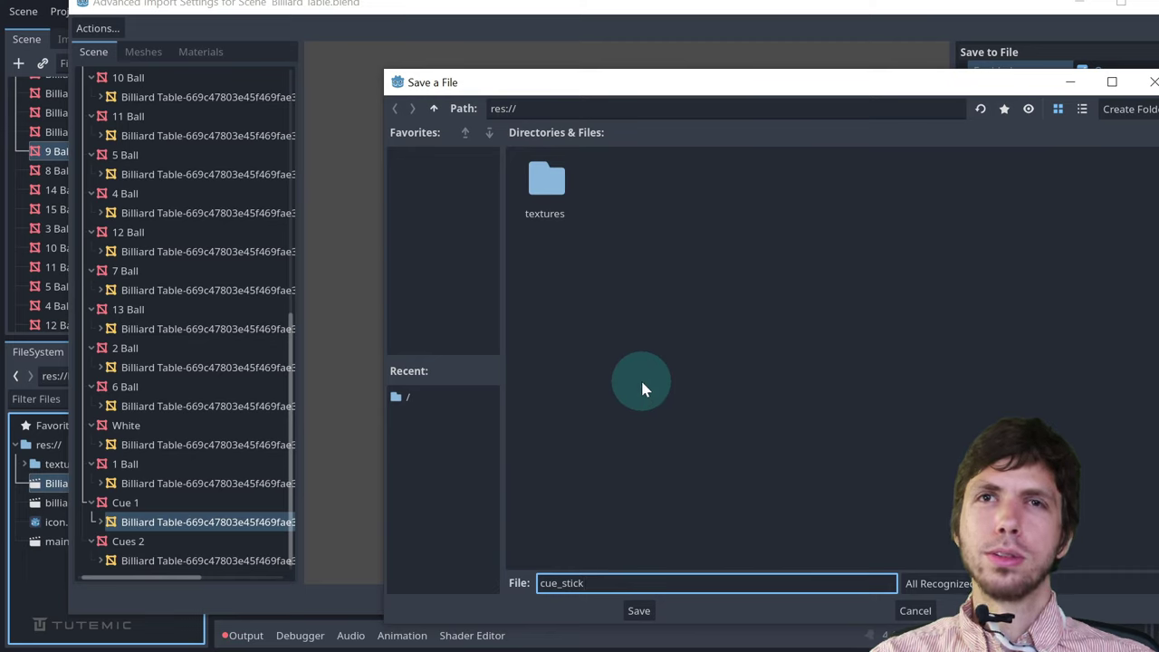
left_click(639, 611)
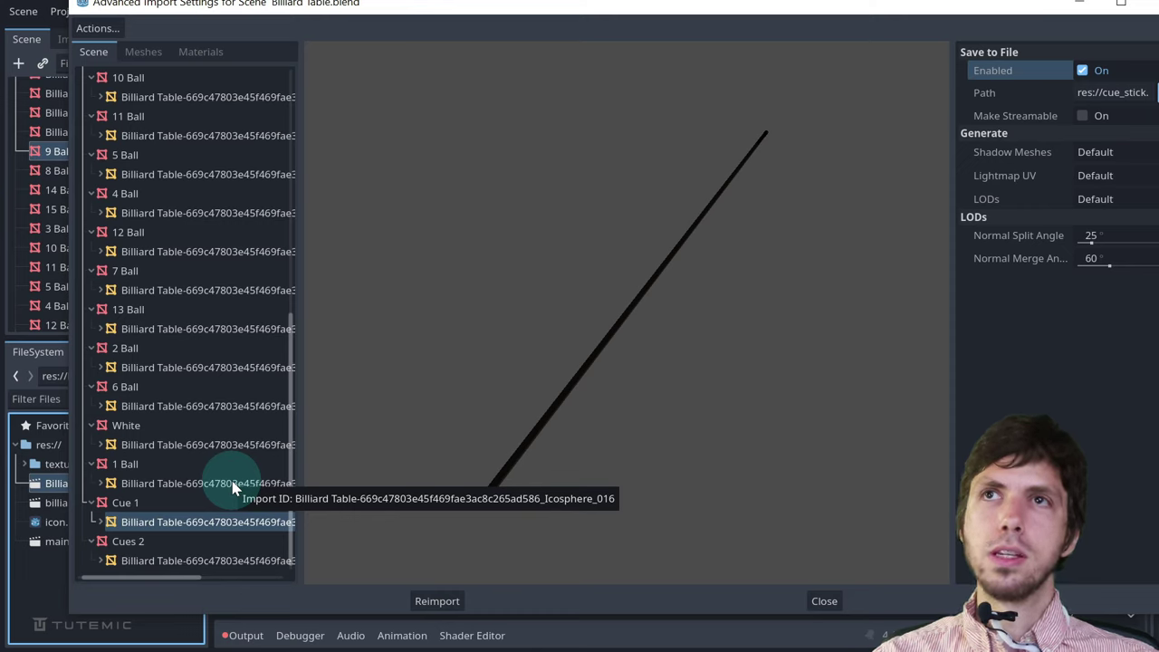
Exclude the Cues 2 node from the import and reimport Billiard Table.blend
left_click(125, 389)
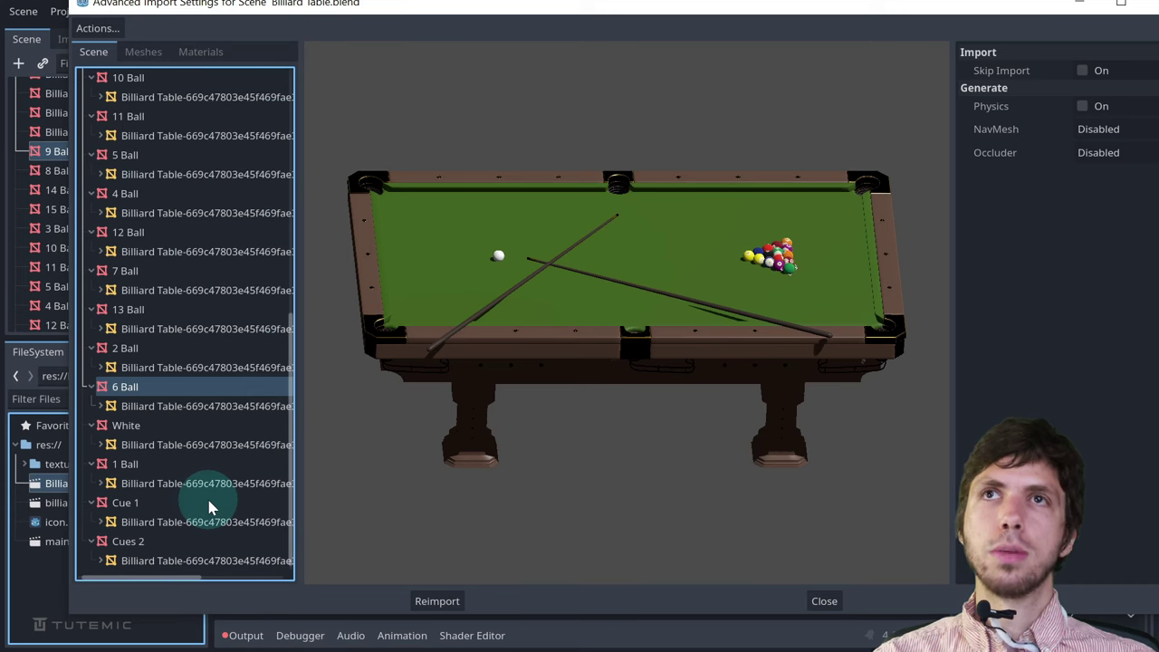
left_click(140, 542)
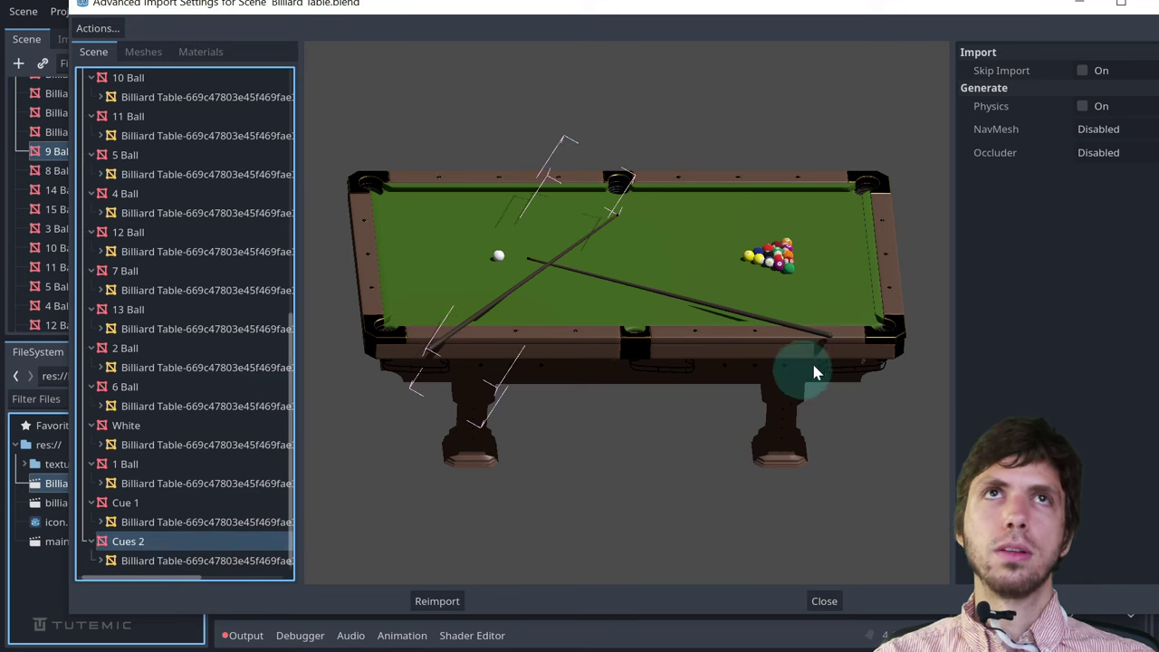
left_click(1083, 74)
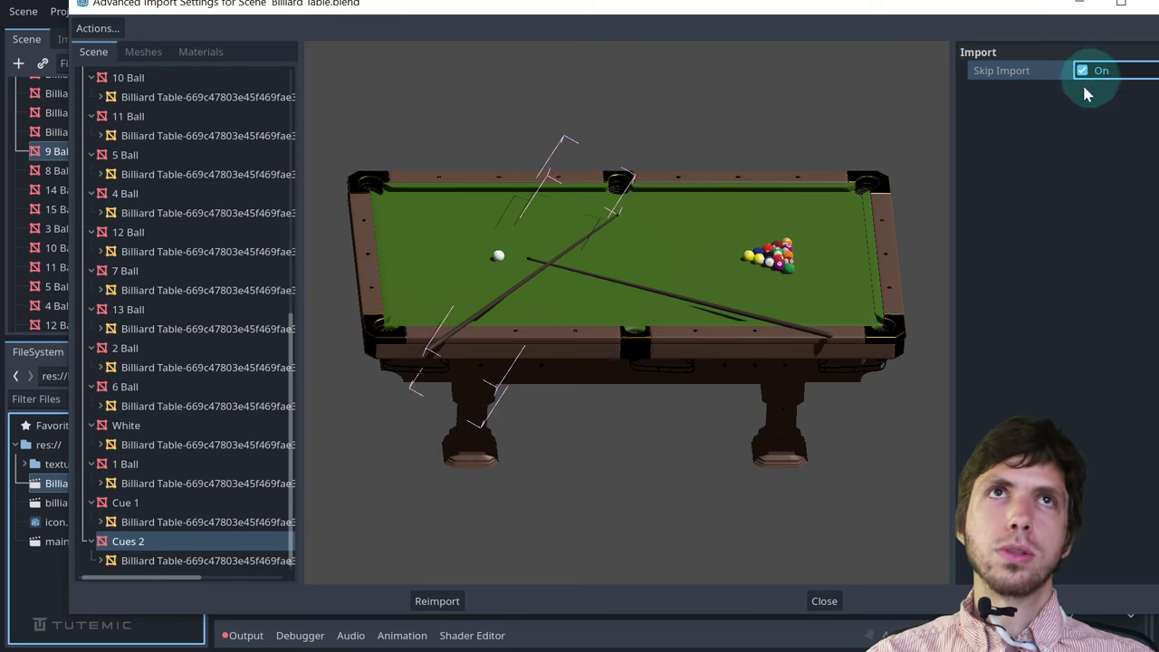
left_click(459, 603)
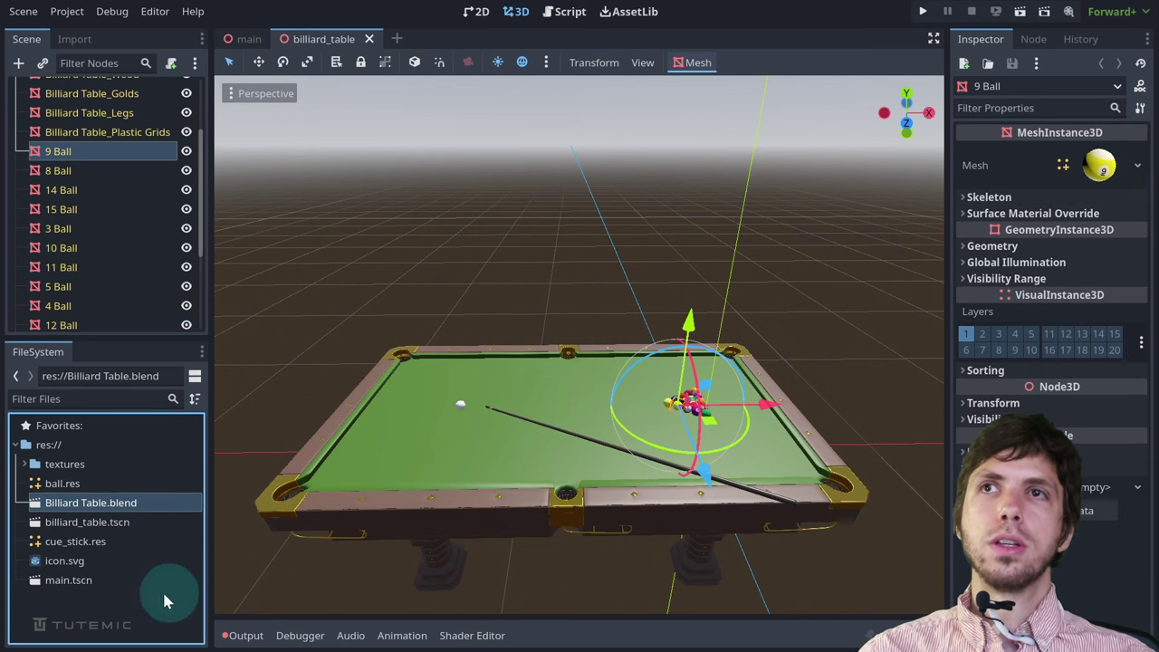
Examine the extracted ball.res and cue_stick.res files and the reimported table in the billiard_table scene
left_click(79, 481)
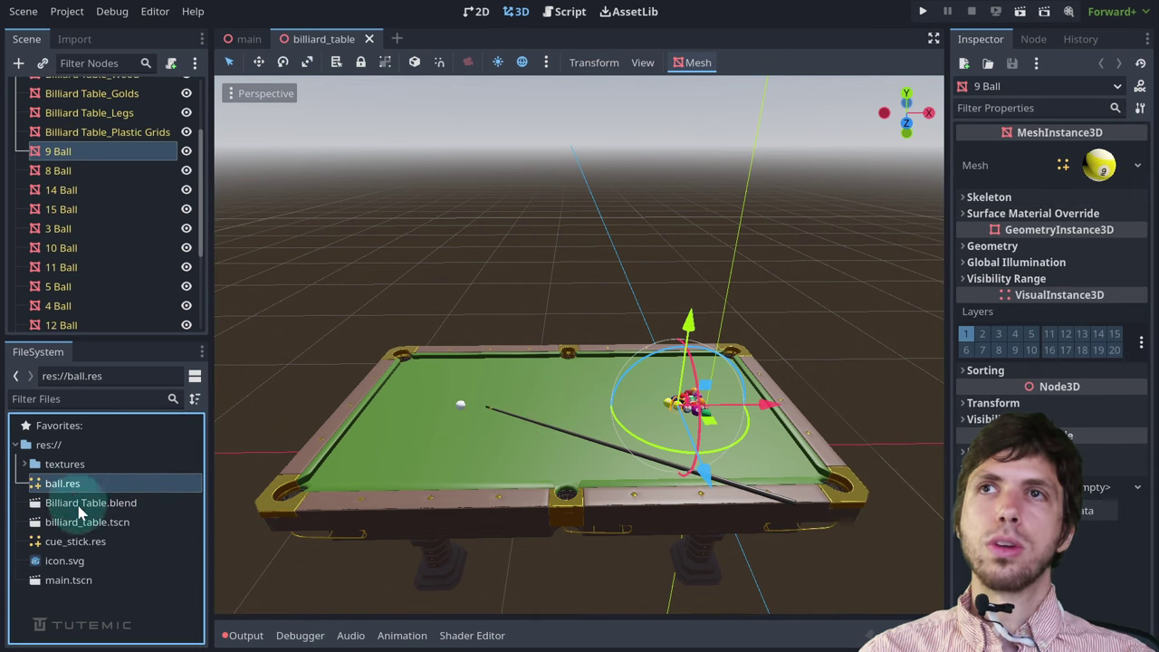
left_click_drag(96, 536, 480, 437)
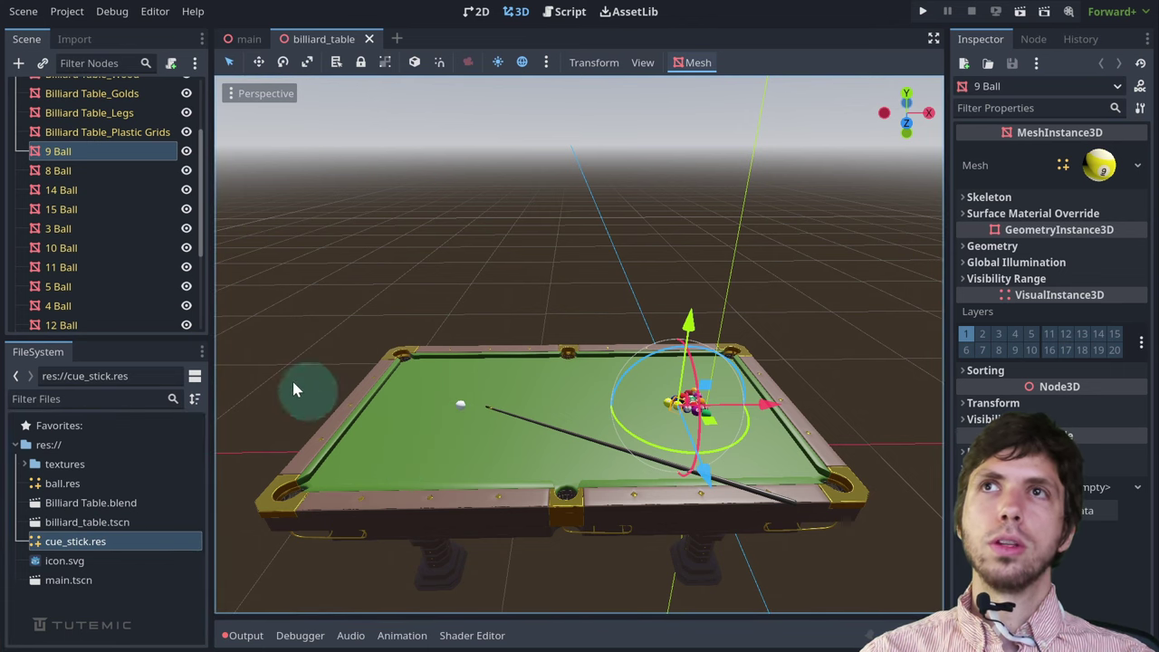
mouse_move(576, 334)
middle_mouse_down()
mouse_move(574, 317)
mouse_move(481, 365)
middle_mouse_up()
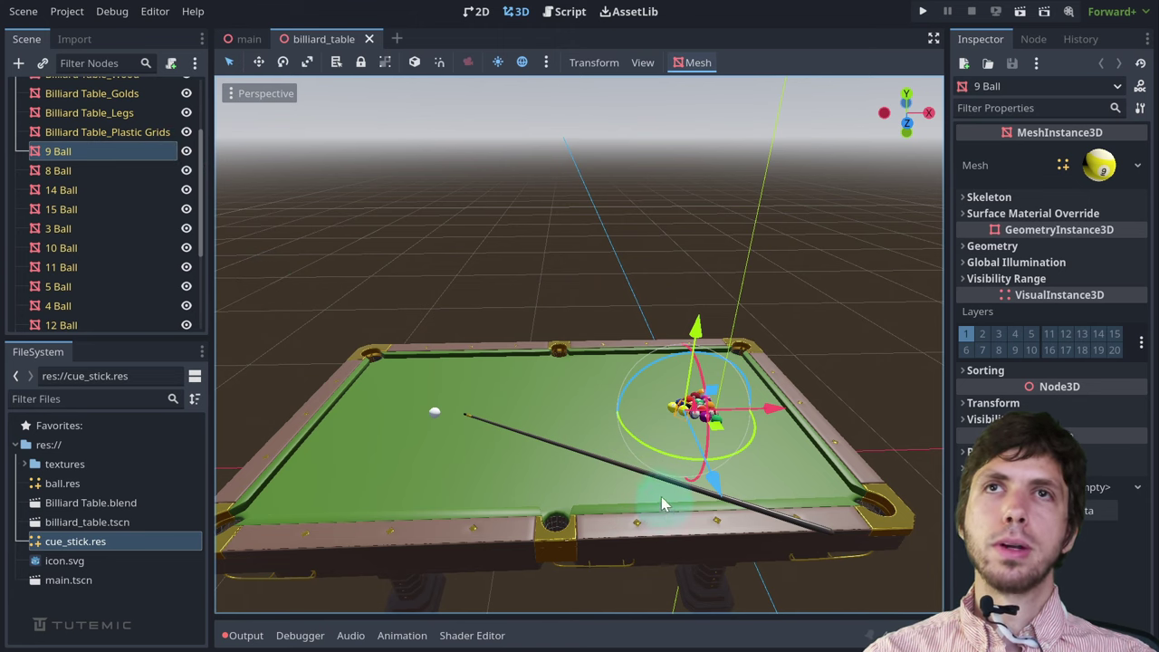
mouse_move(522, 382)
middle_mouse_down()
mouse_move(577, 322)
mouse_move(530, 388)
middle_mouse_up()
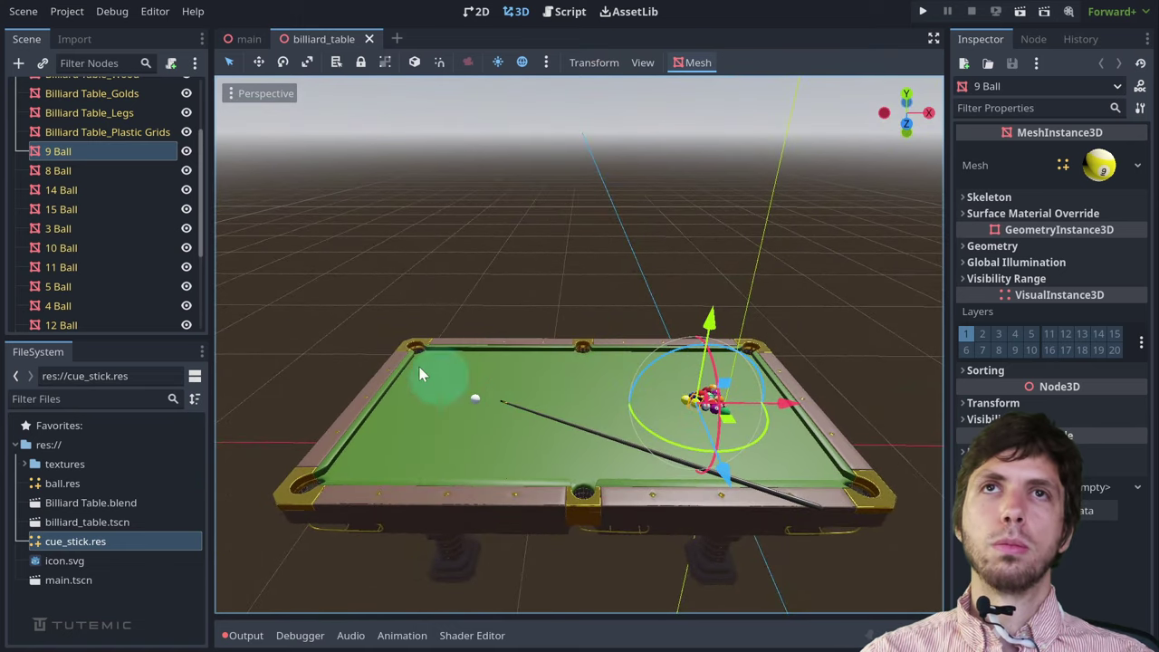
Hide all the ball nodes, including White, and the Cue 1 node in the billiard_table scene
left_click(186, 151)
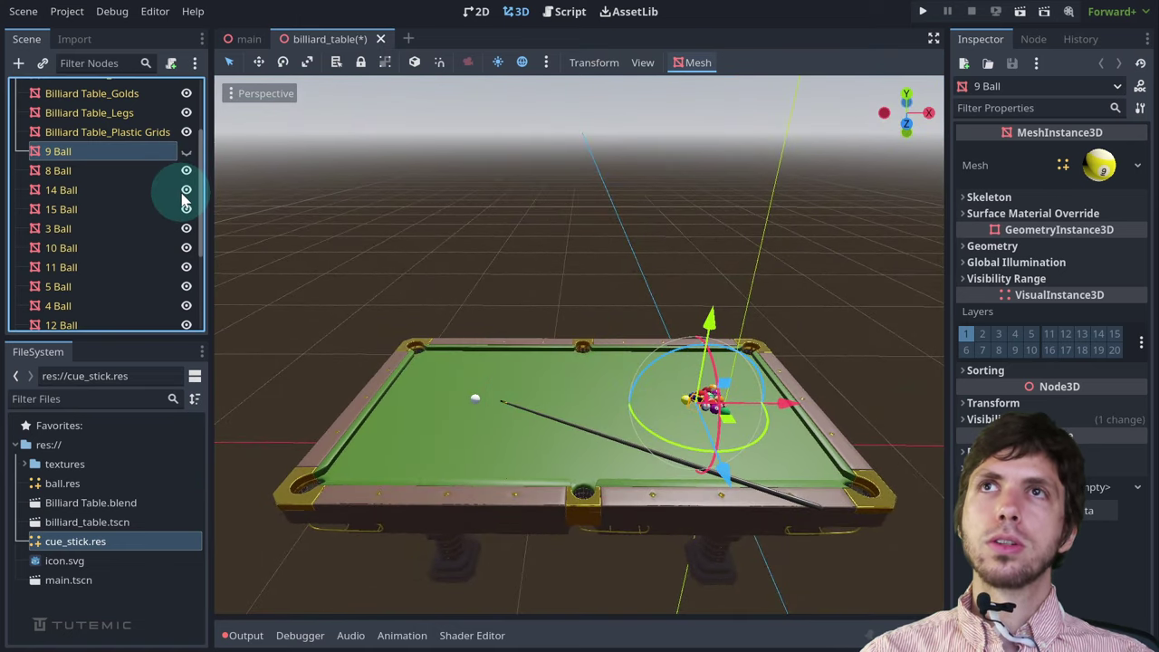
left_click(186, 171)
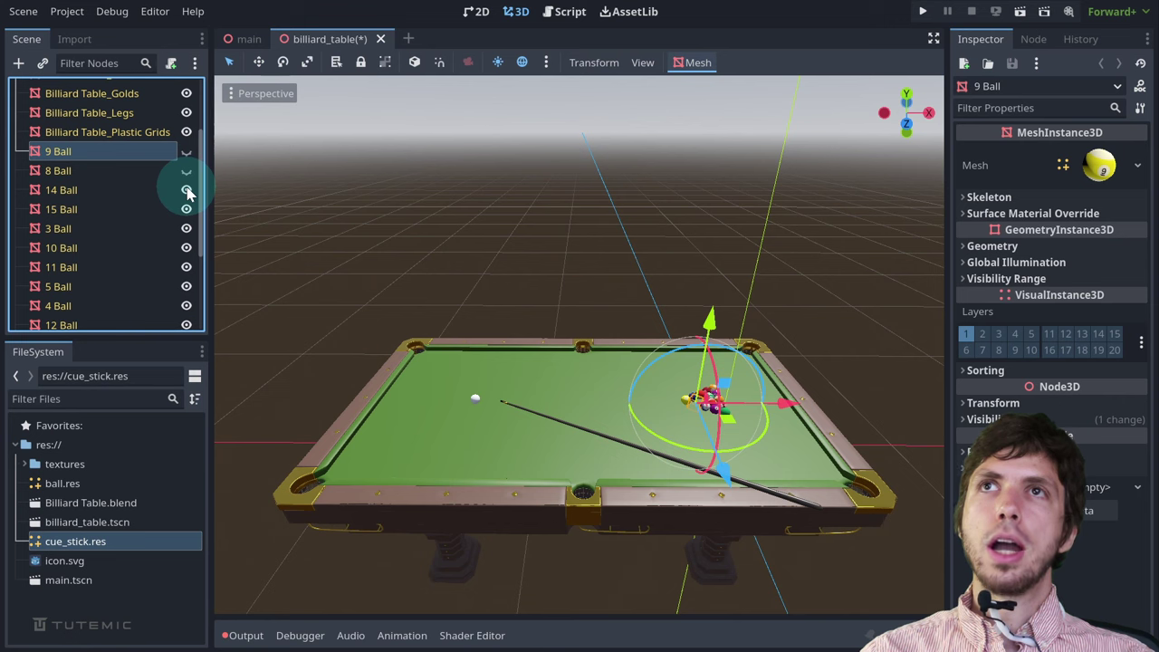
left_click(185, 209)
left_click(133, 229)
scroll(121, 232, "down", 3)
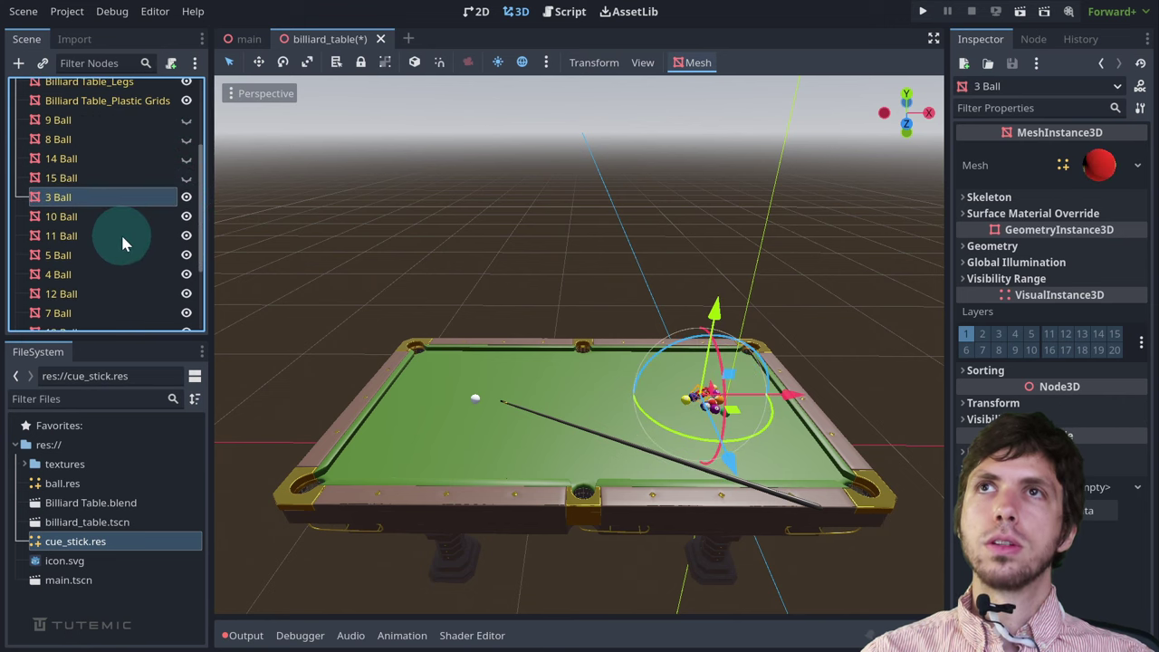
scroll(120, 232, "down", 2)
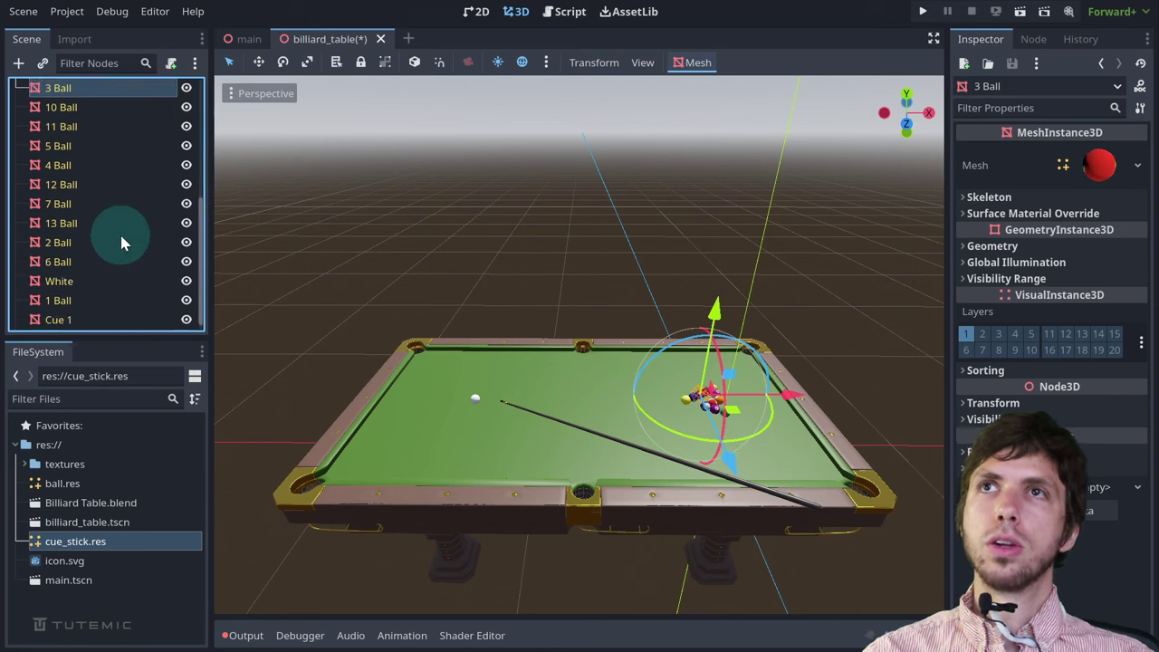
left_click(63, 319, "shift")
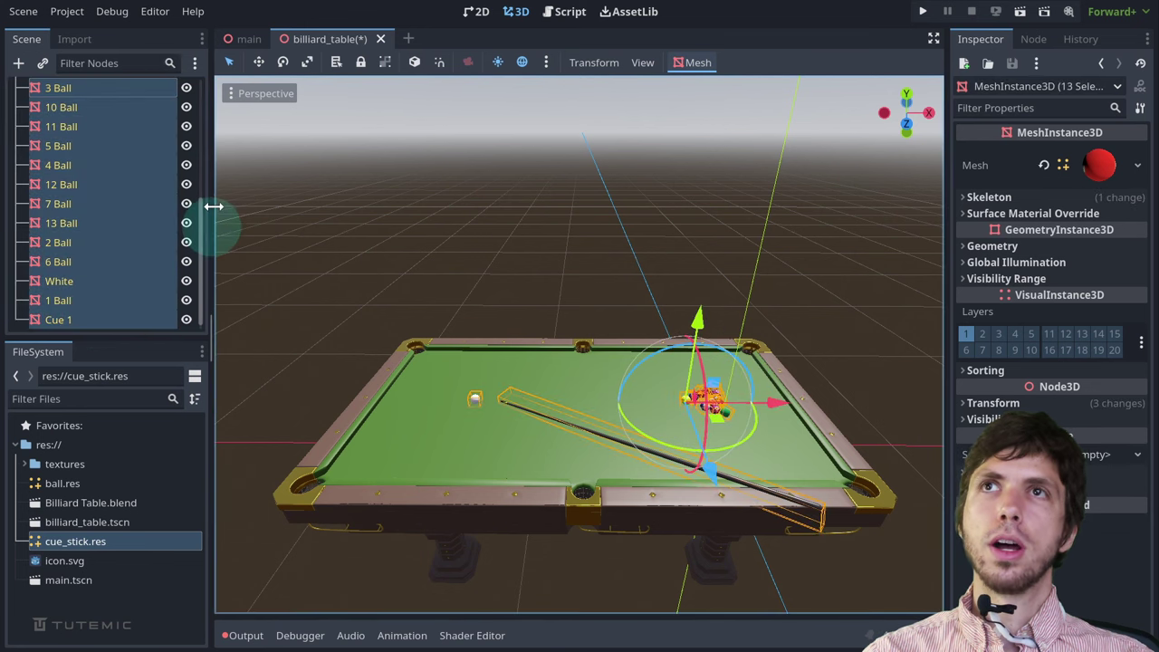
left_click(185, 96)
scroll(124, 263, "up", 2)
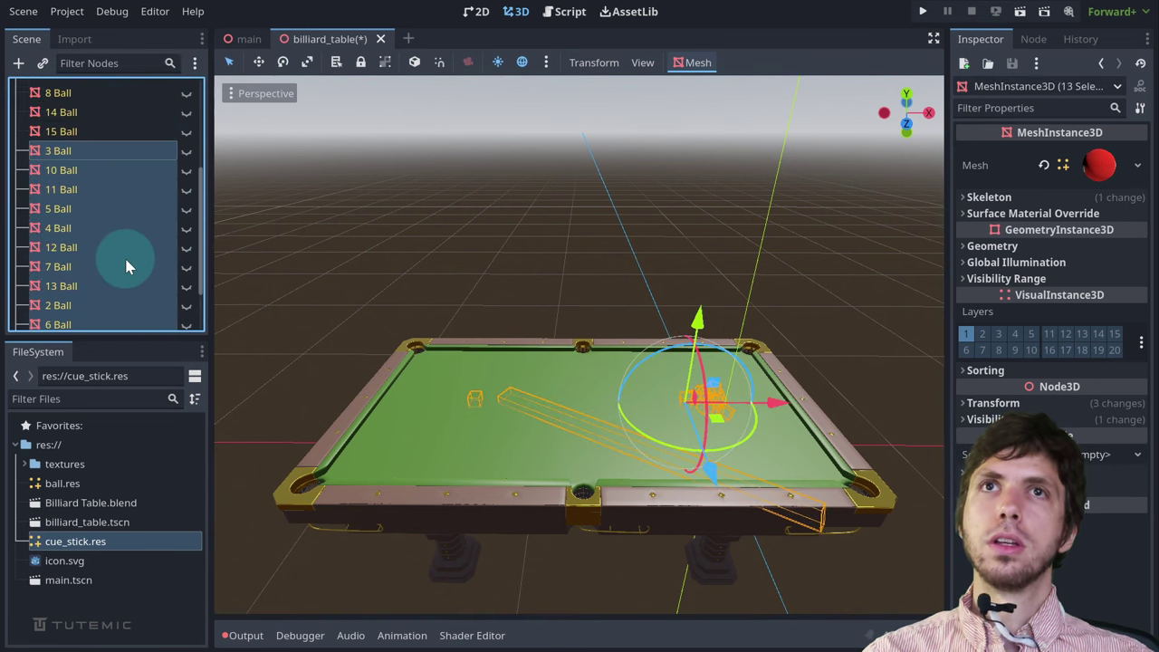
Save the billiard_table scene and view the emptied table in the main scene
left_click(556, 291)
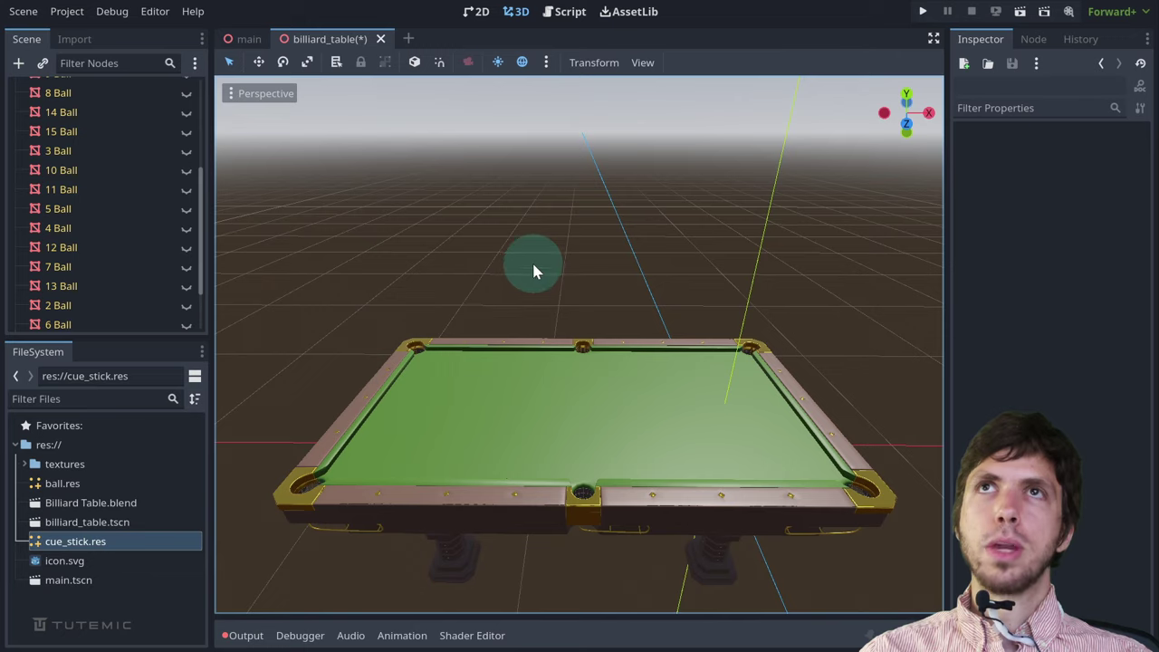
left_click(243, 39)
middle_click_drag(316, 201, 546, 326)
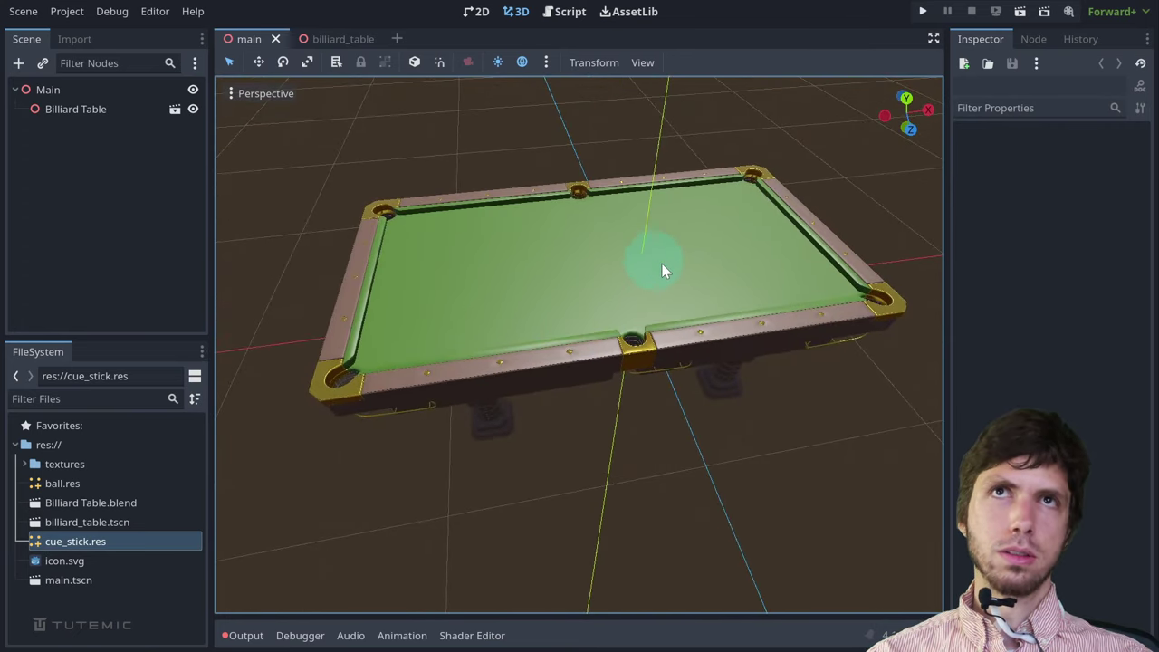
Examine the table's placement relative to the origin in the main scene and in the billiard_table scene
middle_click_drag(591, 322, 580, 319)
middle_click_drag(579, 328, 613, 173)
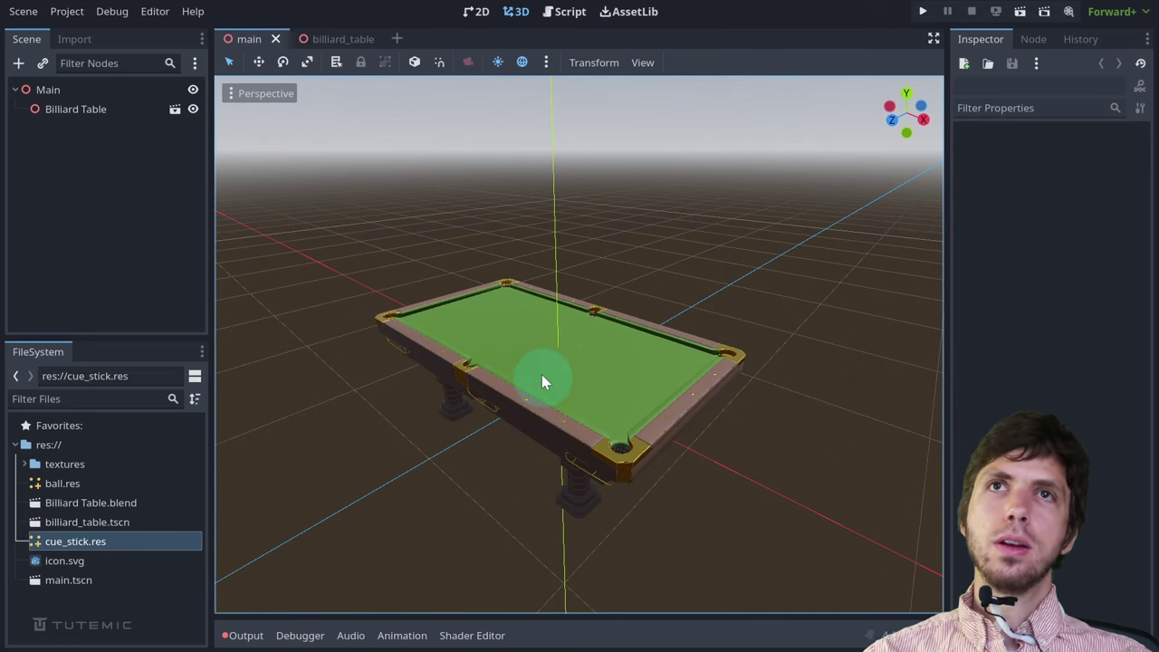
mouse_move(579, 330)
middle_mouse_down()
mouse_move(531, 298)
mouse_move(453, 408)
mouse_move(574, 316)
mouse_move(579, 324)
middle_mouse_up()
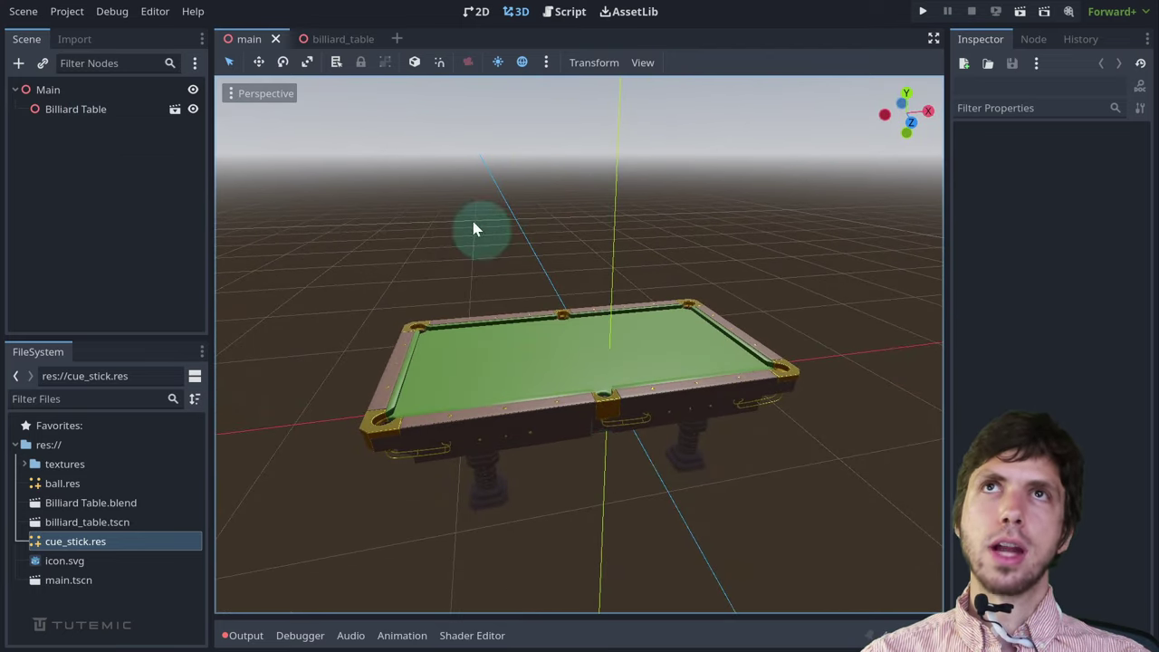
left_click(342, 39)
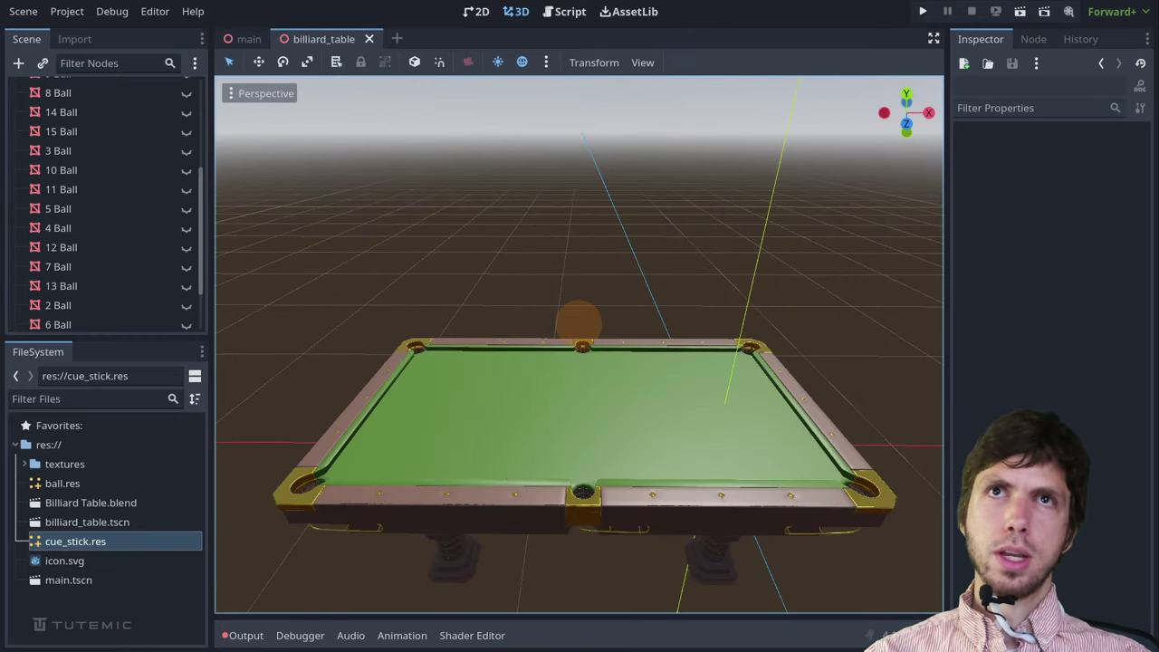
middle_click_drag(580, 326, 578, 324)
scroll(579, 344, "down", 5)
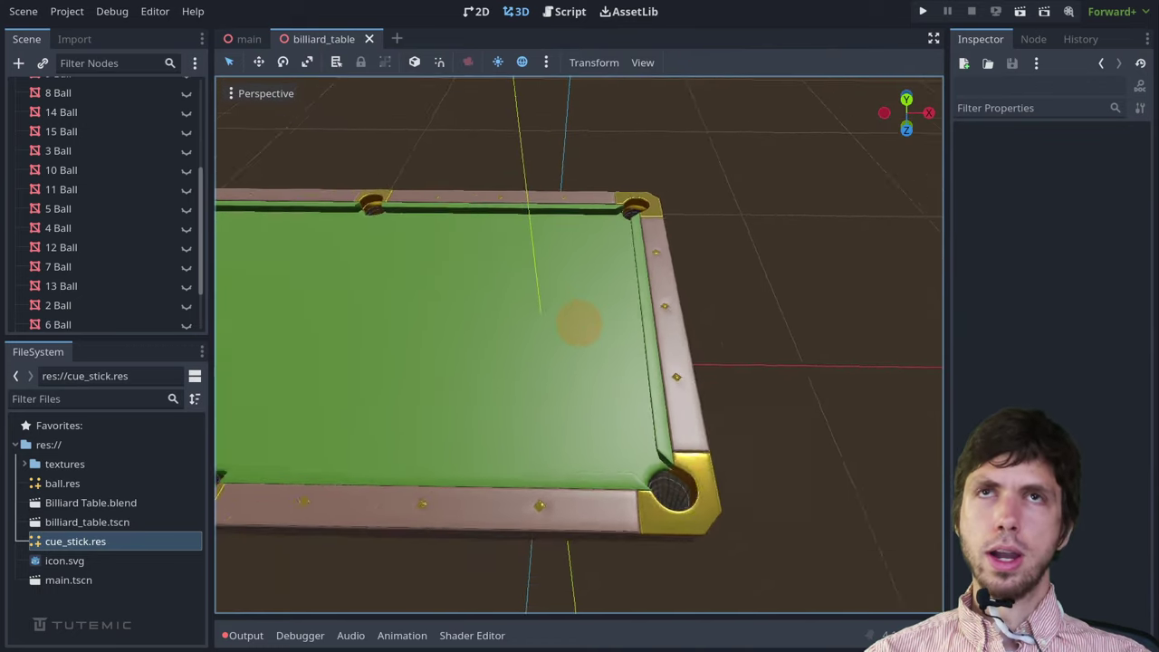
middle_click_drag(579, 323, 579, 322)
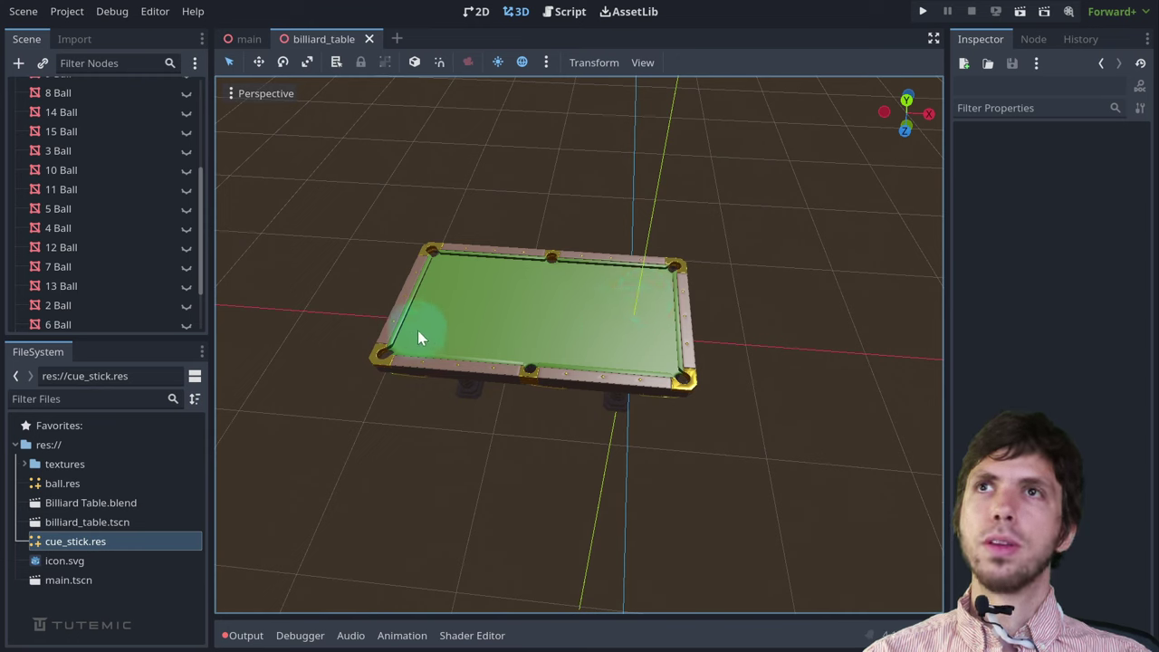
Reset the position of all seven table mesh nodes, from Billiard Table_Fabric to Billiard Table_Plastic Grids, to the origin in the billiard_table scene
scroll(77, 260, "up", 5)
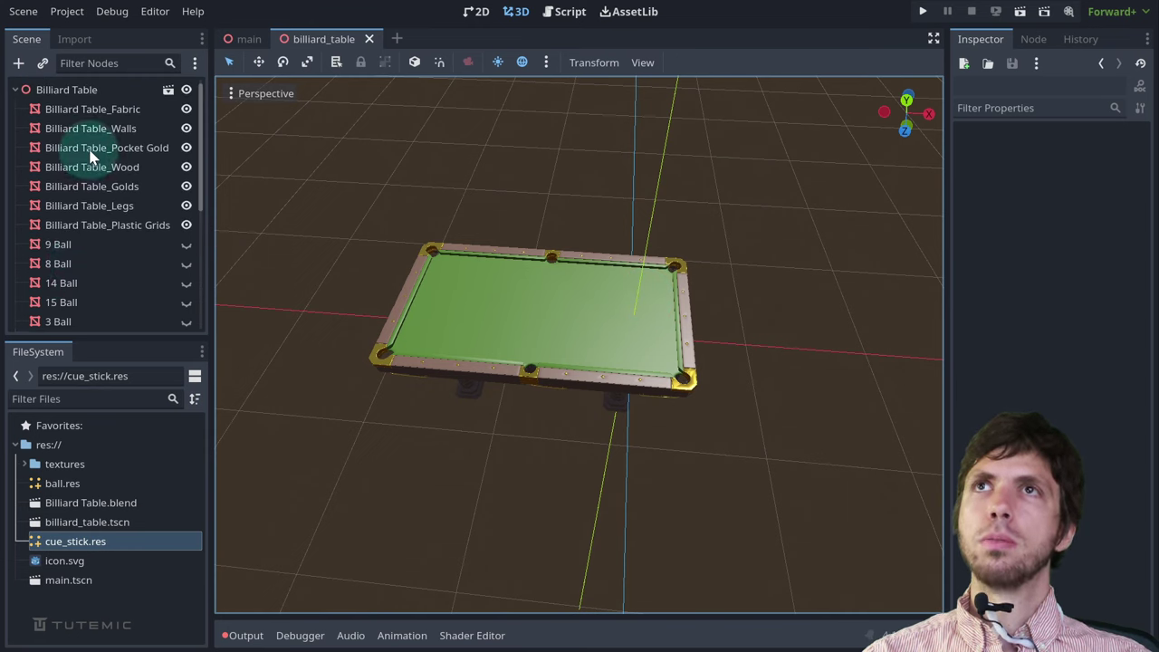
middle_click_drag(576, 322, 590, 324)
left_click(86, 110)
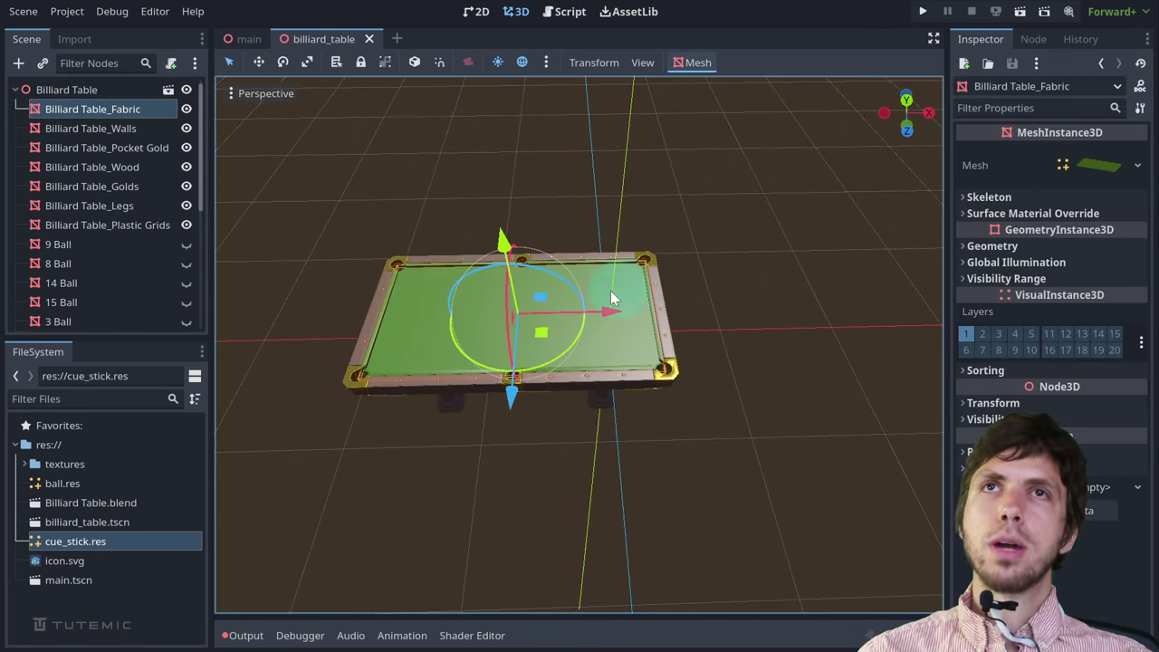
middle_click_drag(650, 363, 588, 367)
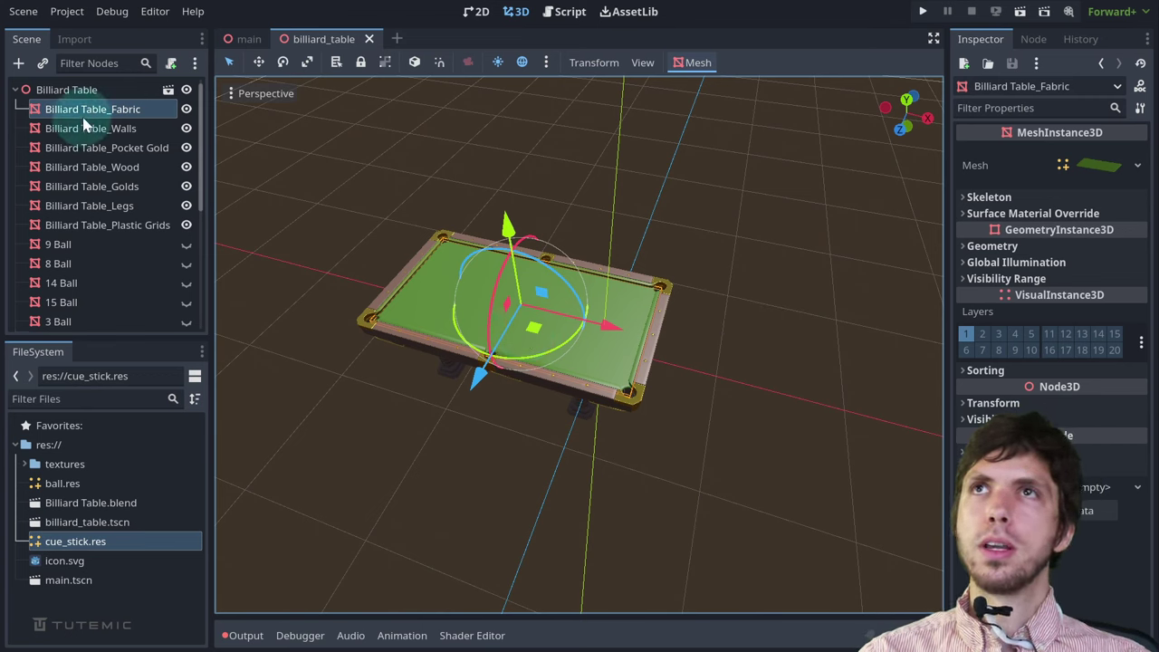
left_click(83, 225, "shift")
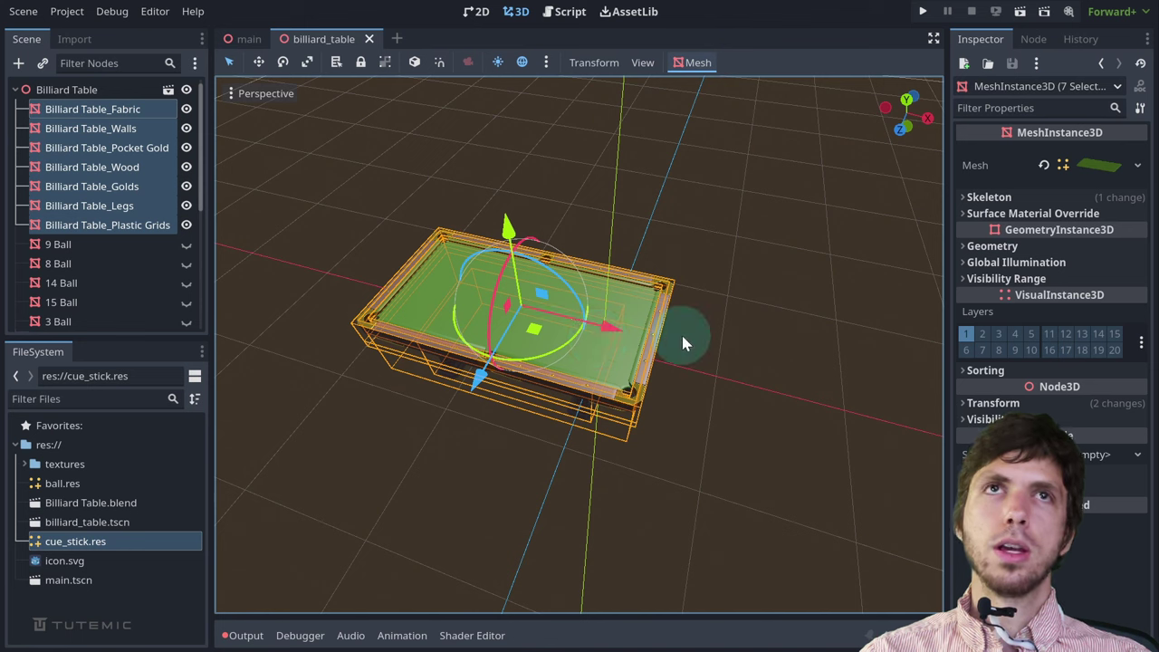
left_click(964, 404)
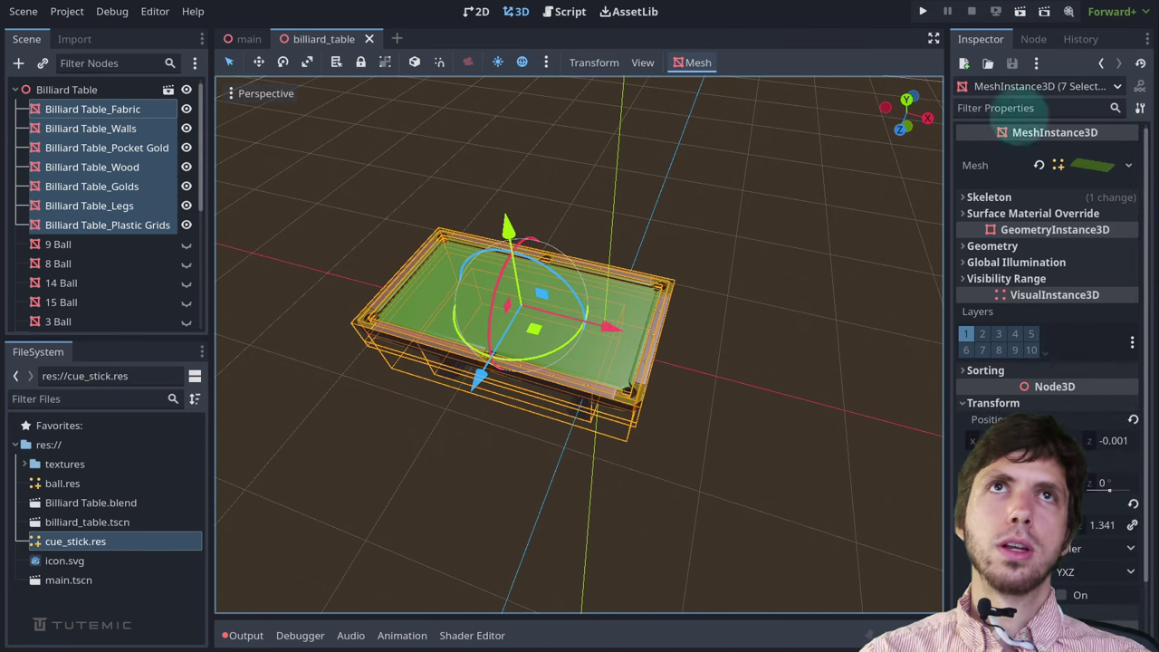
left_click(1133, 419)
right_click_drag(580, 344, 606, 334)
right_click_drag(634, 434, 664, 448)
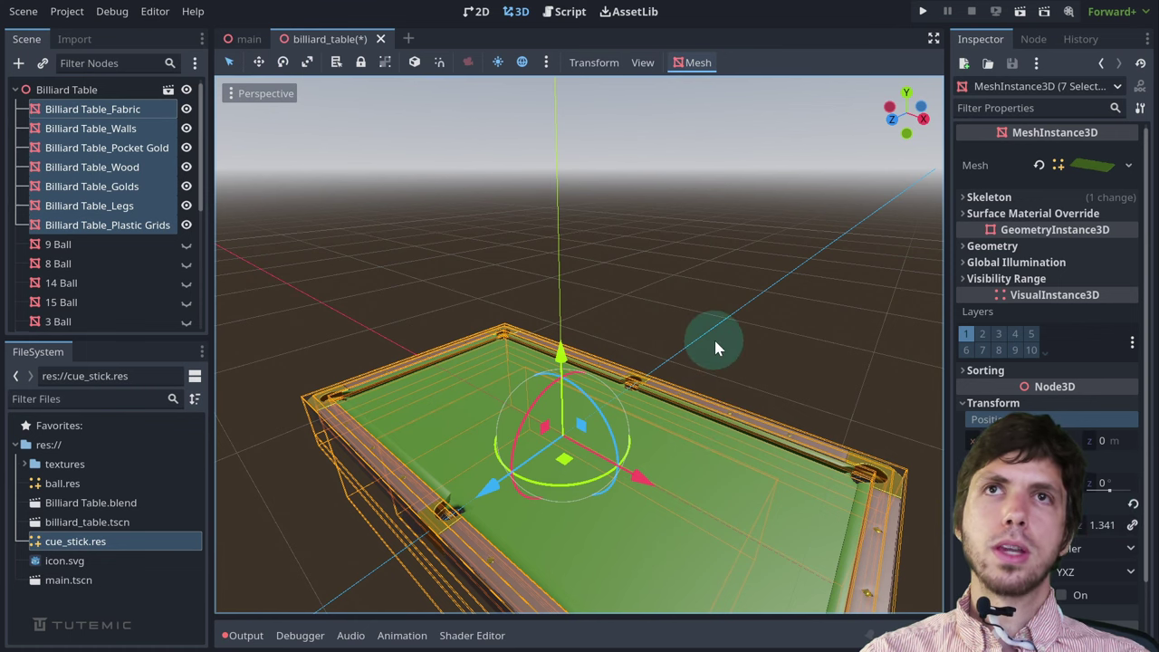
right_click_drag(713, 337, 718, 361)
Save the billiard_table scene and check the table's placement in the main scene
key("ctrl+s")
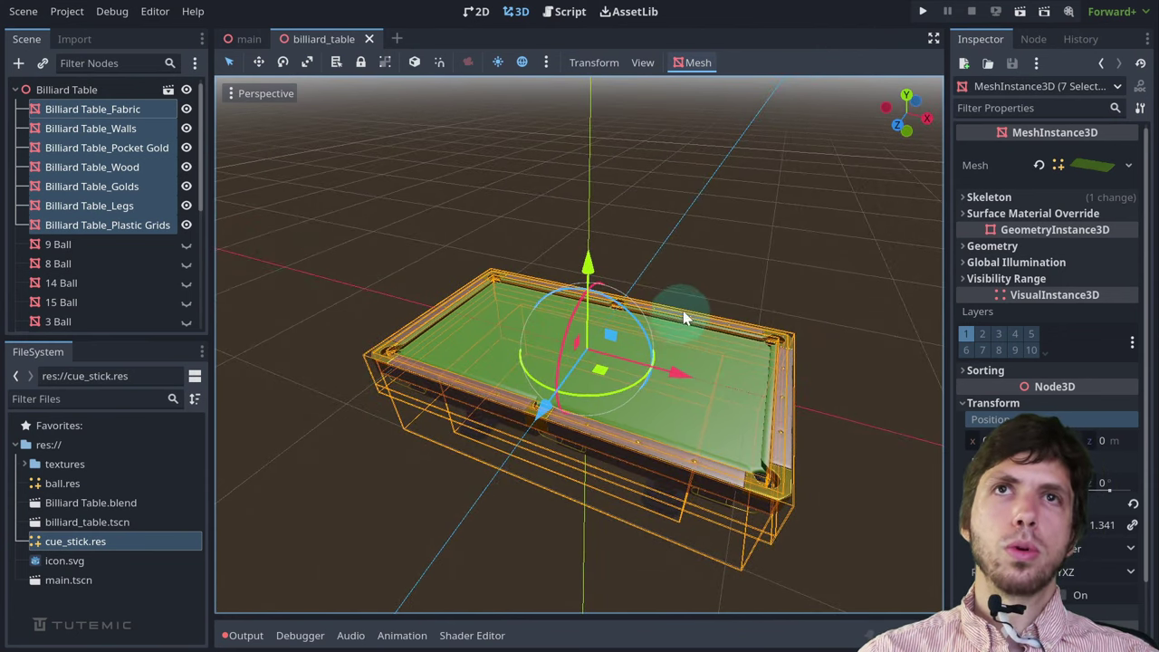
right_click_drag(683, 310, 701, 271)
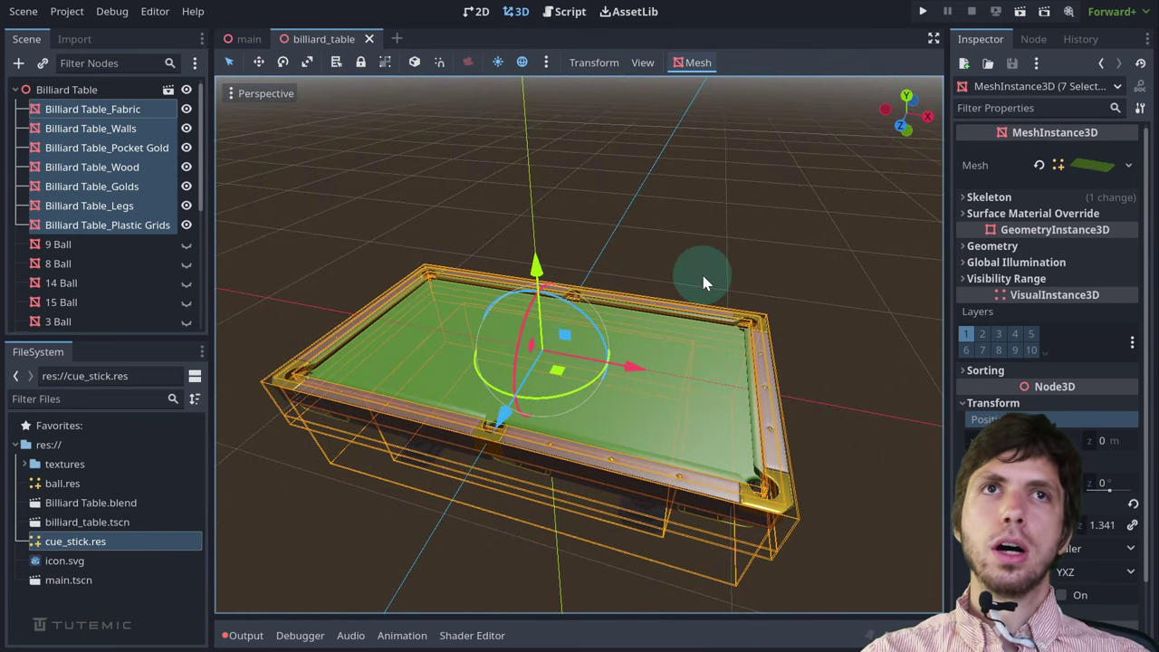
key("ctrl+s")
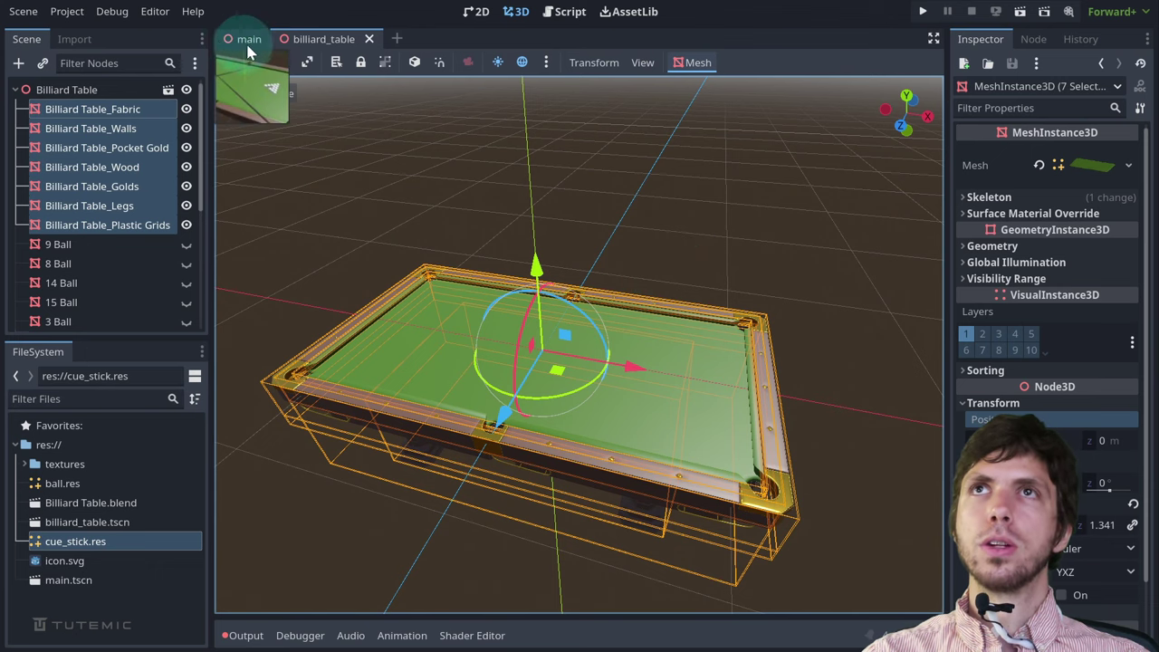
left_click(249, 39)
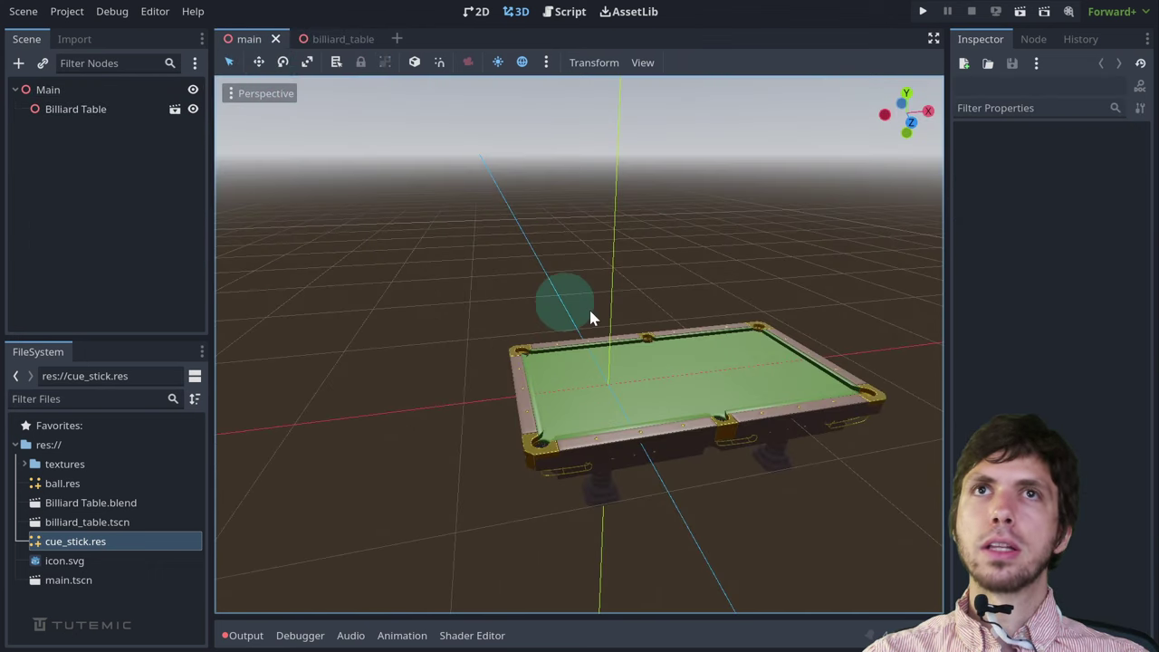
right_click_drag(588, 307, 739, 377)
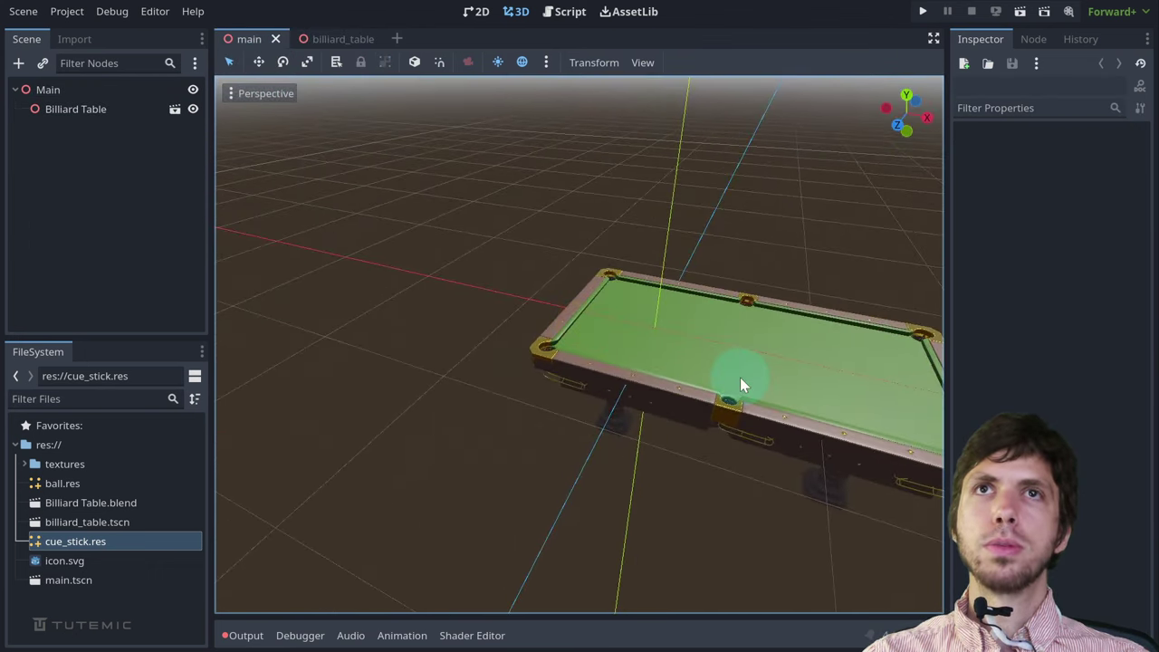
middle_click_drag(694, 371, 722, 361)
Reset the Billiard Table node's position to 0, 0, 0 in the main scene and save the scene
left_click(690, 363)
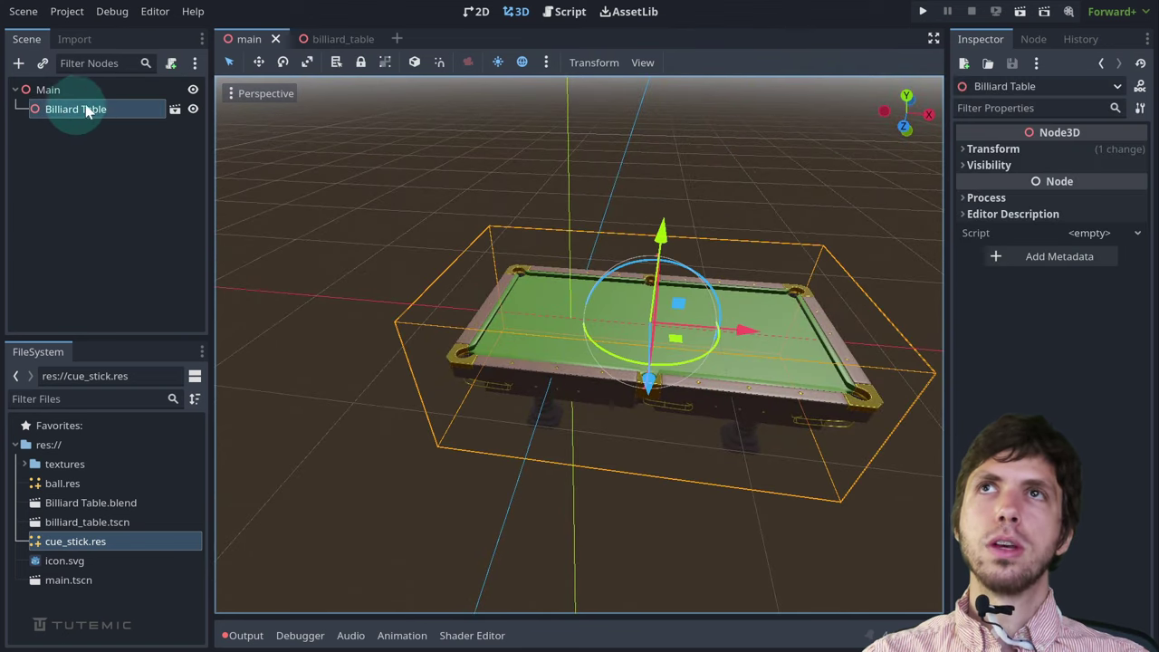
left_click(976, 145)
mouse_move(351, 41)
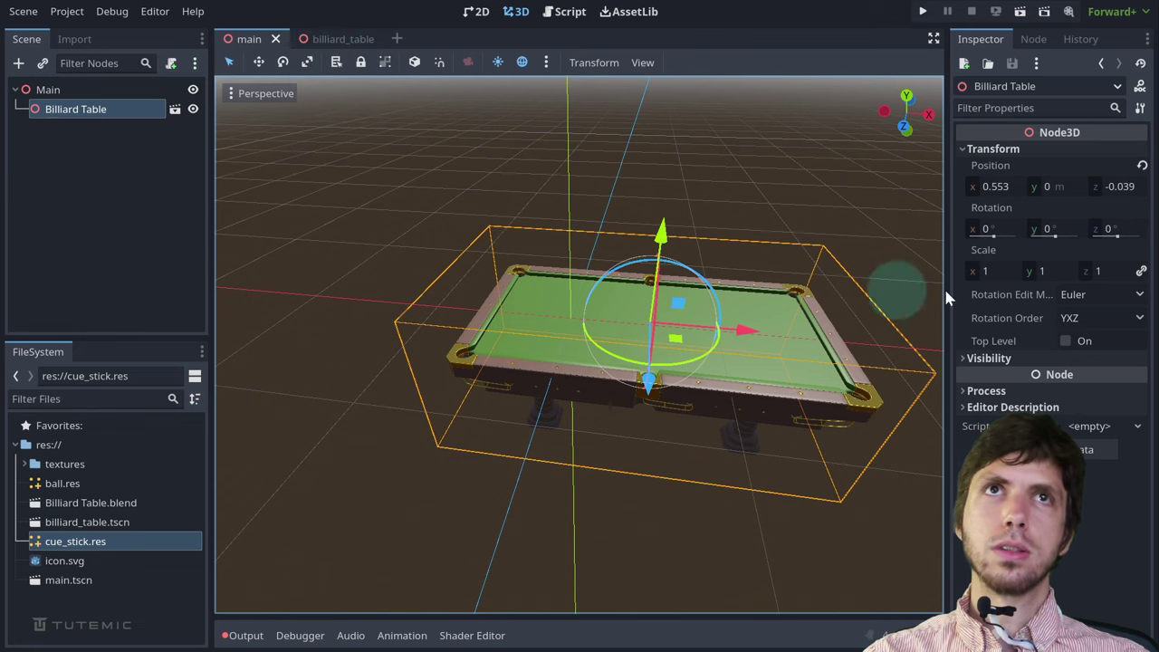
left_click(1142, 169)
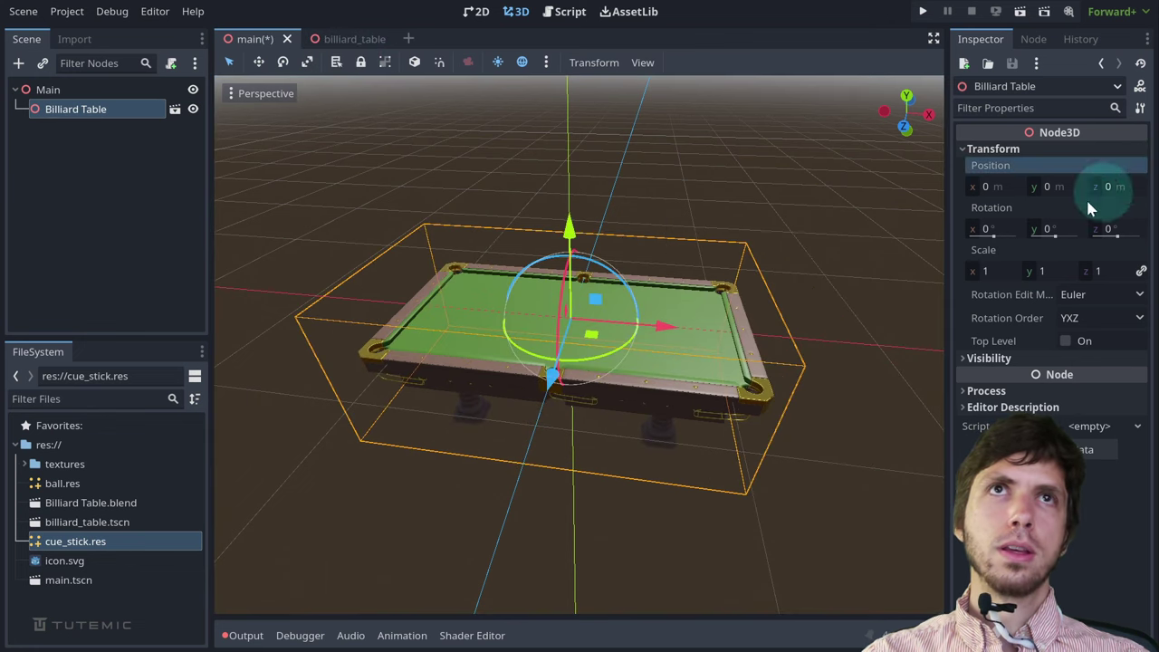
left_click(74, 109)
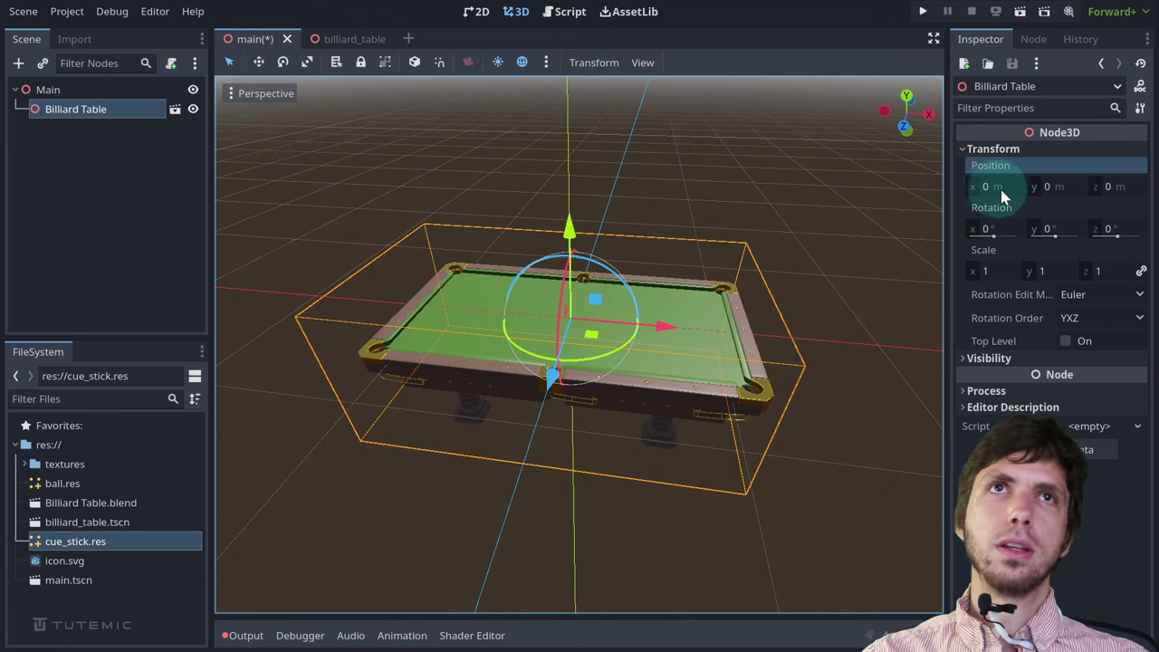
left_click(365, 46)
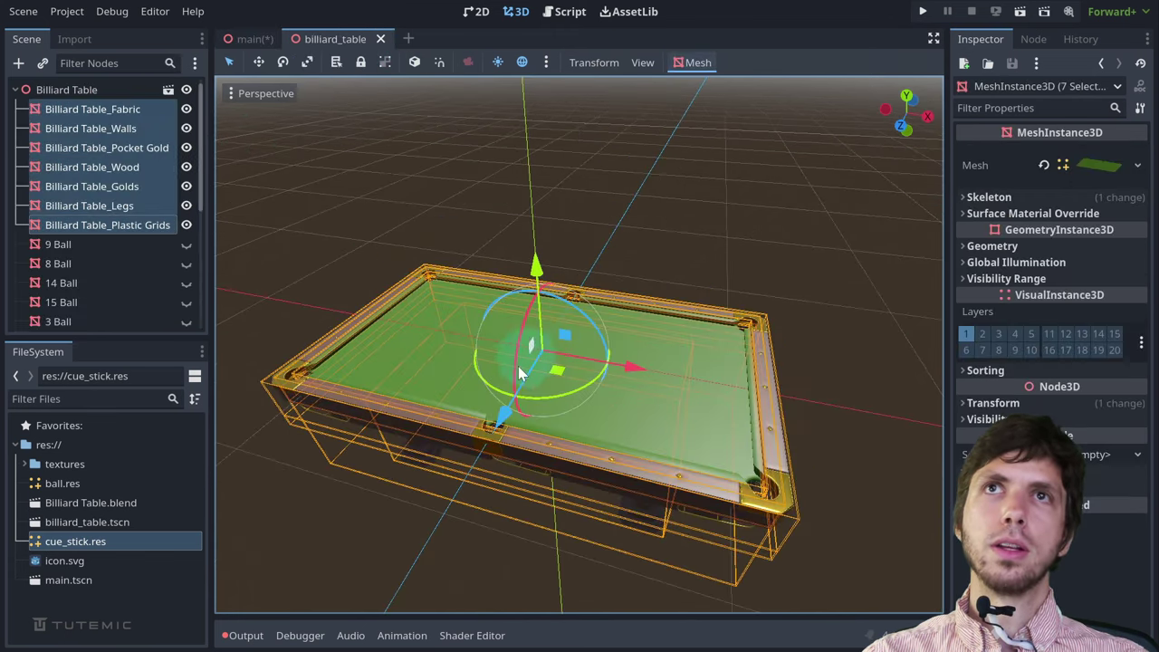
left_click(254, 47)
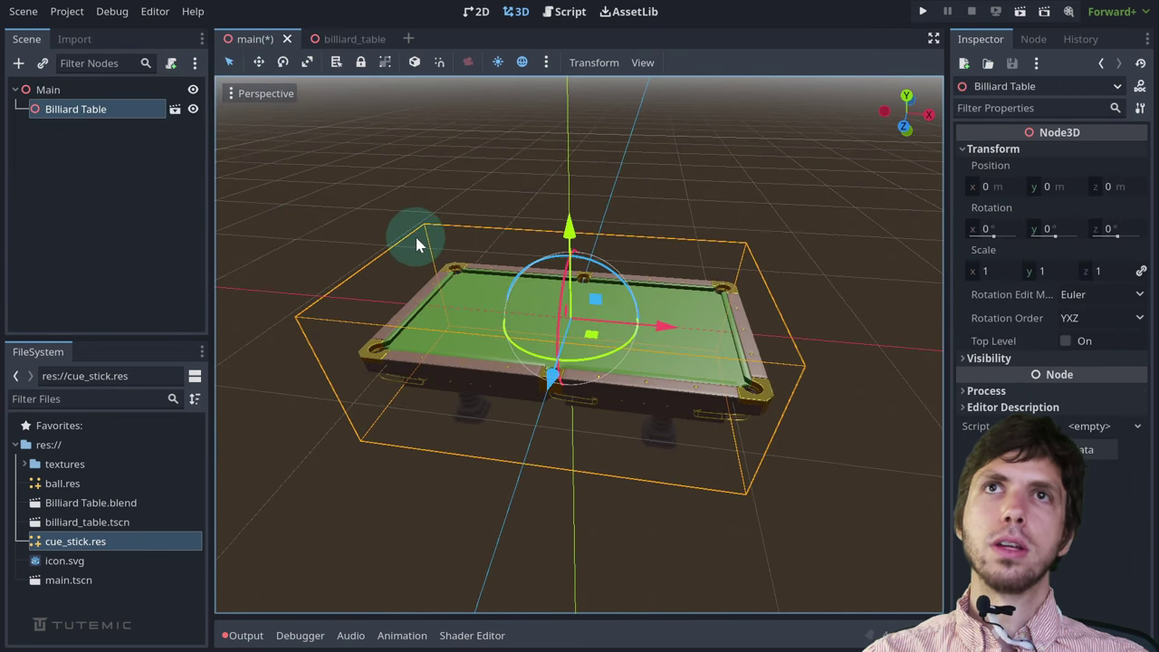
mouse_move(466, 251)
middle_mouse_down()
mouse_move(434, 258)
mouse_move(466, 254)
middle_mouse_up()
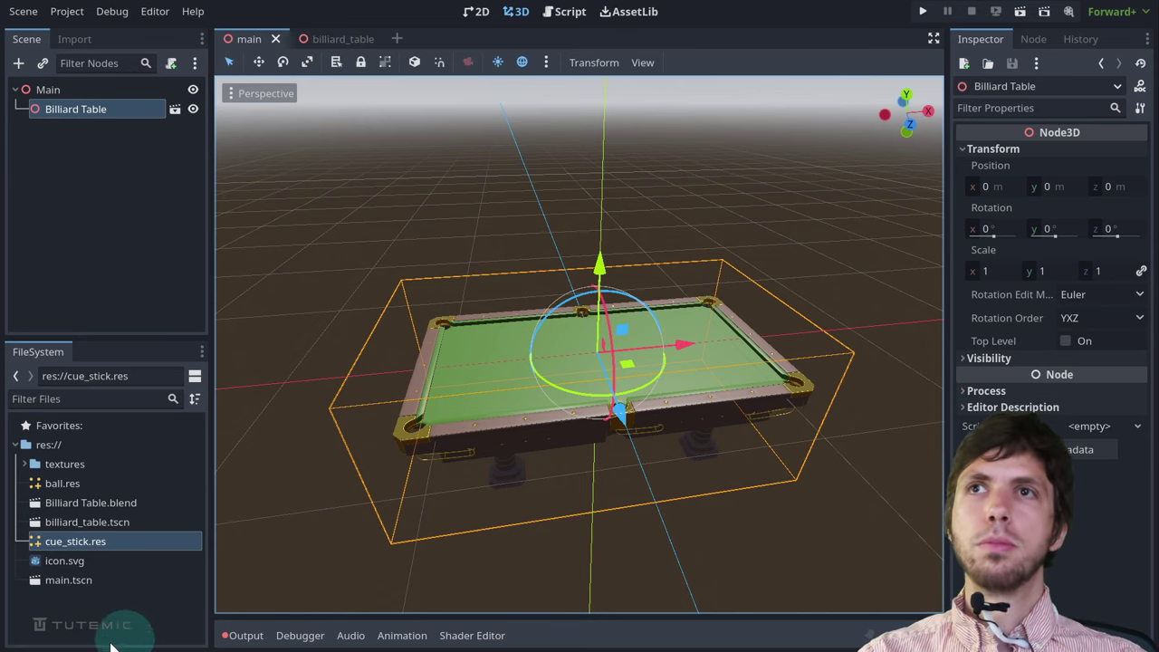
Create a folder named assets in the project root res://
left_click(52, 624)
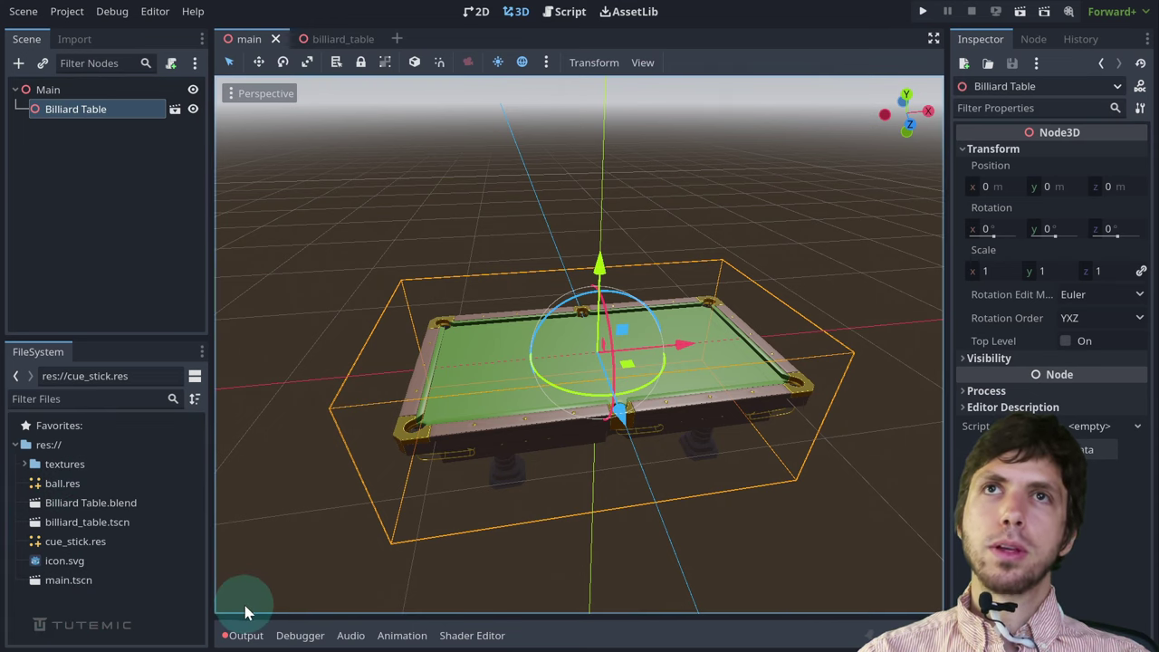
middle_click_drag(284, 535, 575, 317)
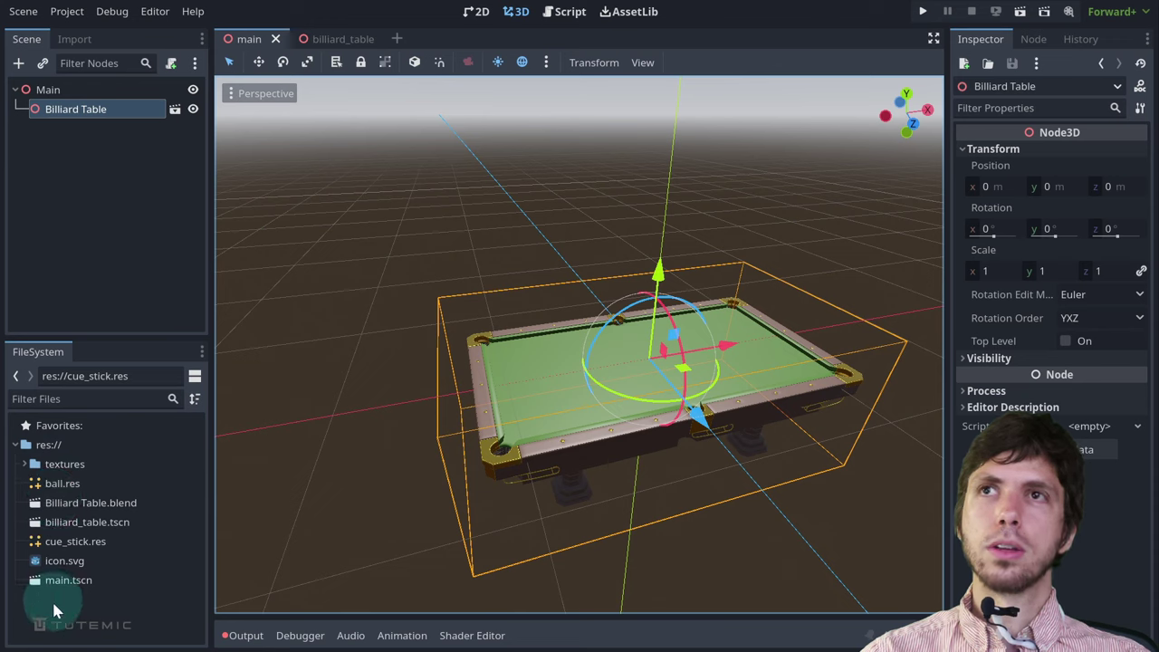
right_click(52, 445)
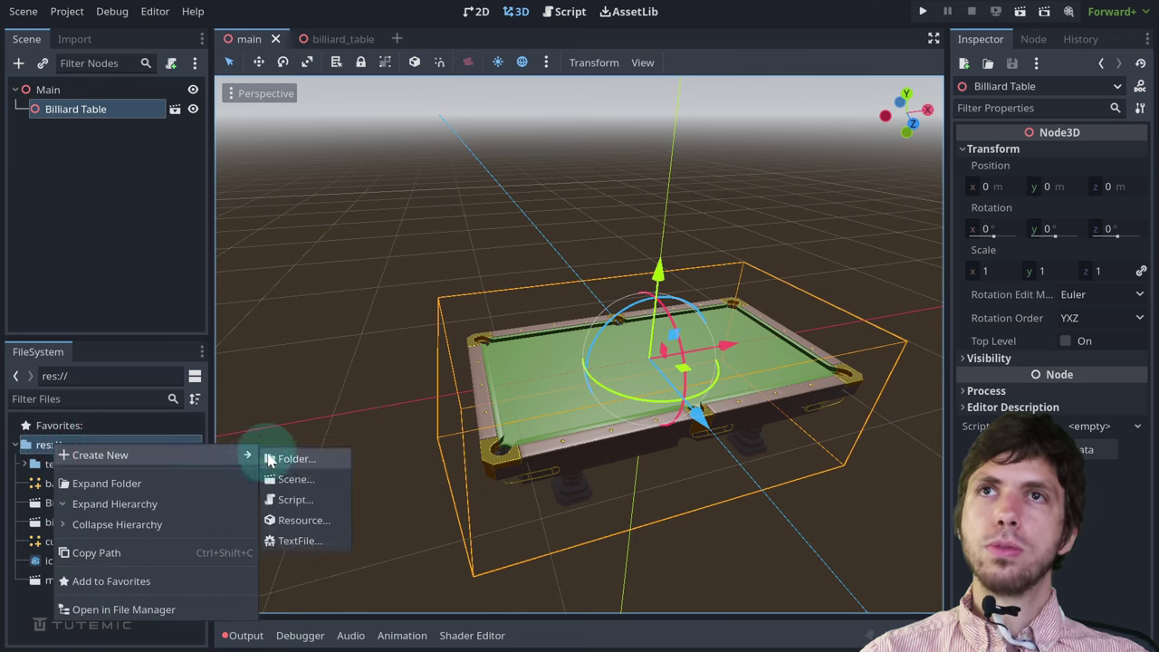
left_click(268, 458)
type("asset")
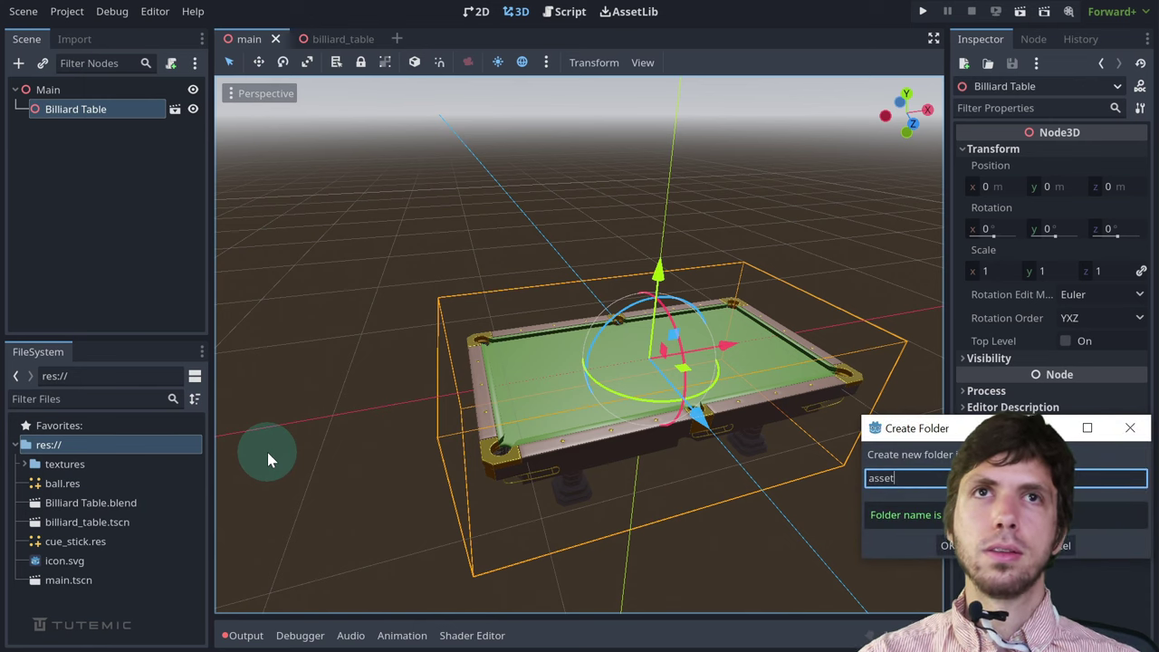
type("s")
key("Return")
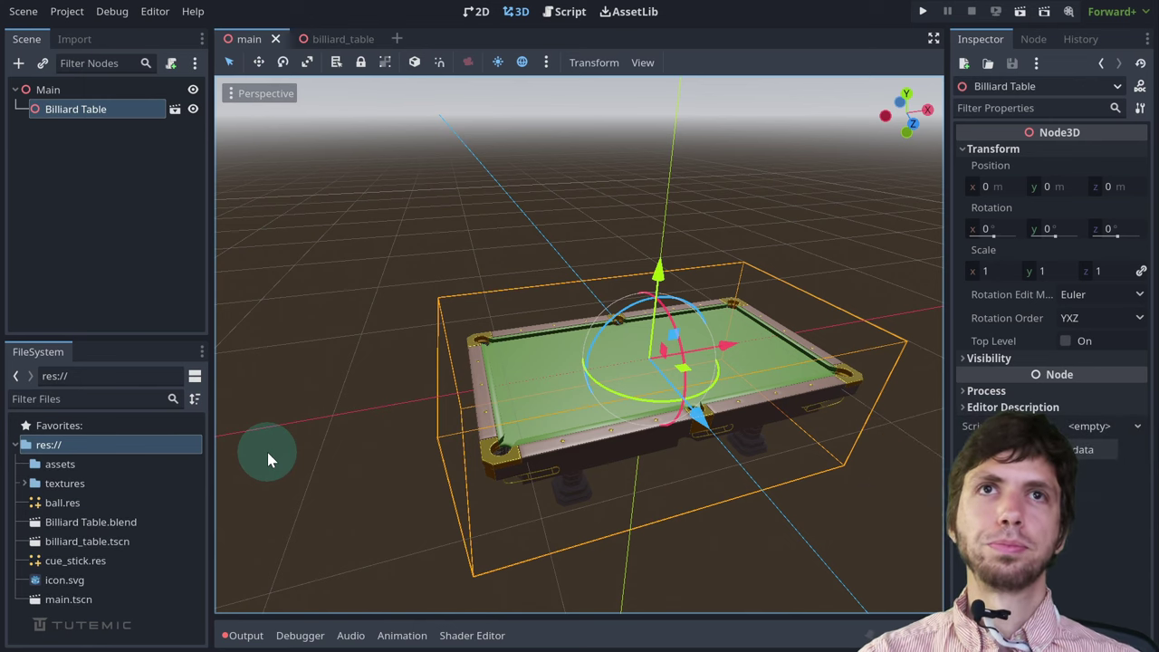
Create a folder named scenes in the project root res://
right_click(47, 448)
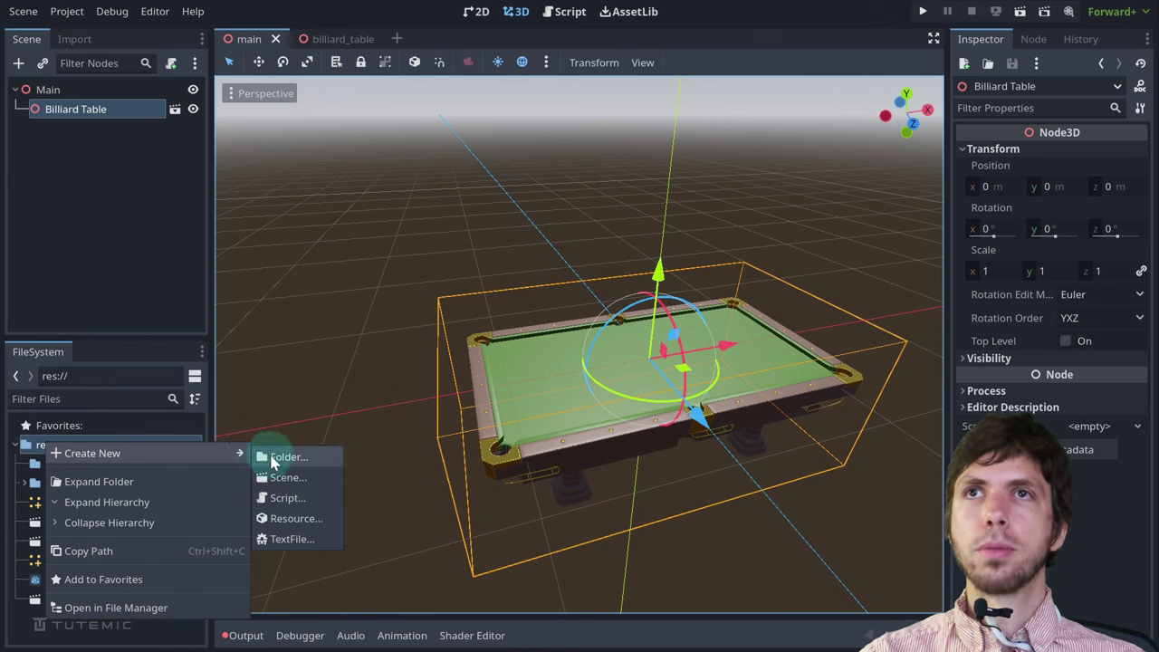
left_click(273, 458)
type("scenes")
key("Return")
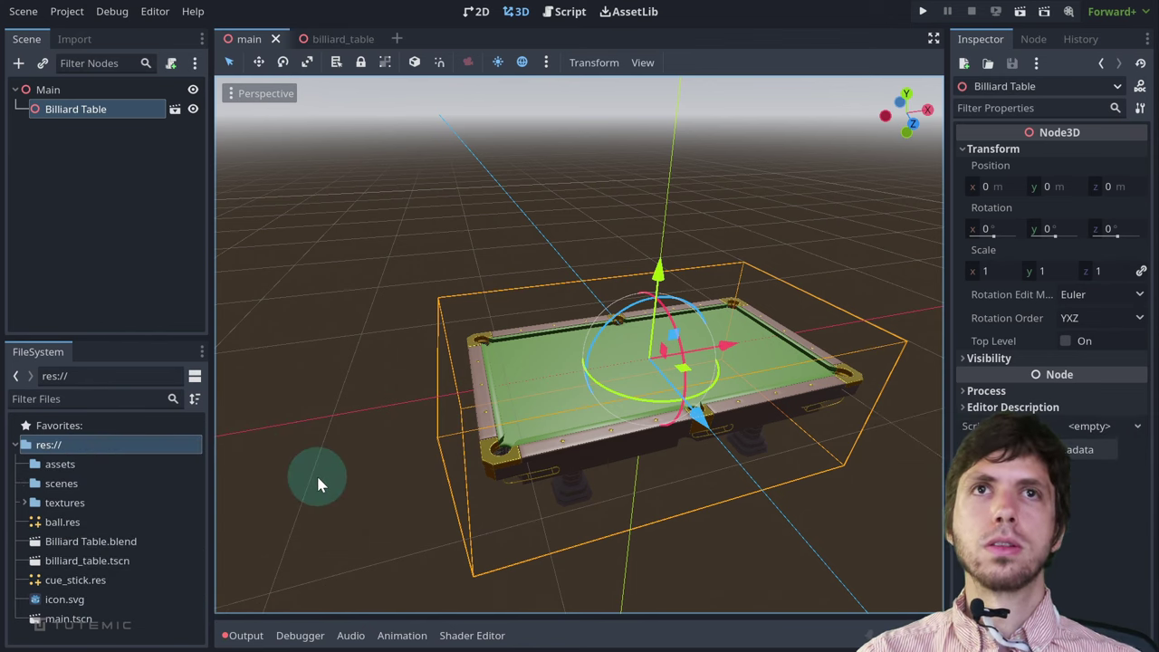
Move the textures folder, ball.res, Billiard Table.blend, cue_stick.res and icon.svg into the assets folder
left_click(65, 504)
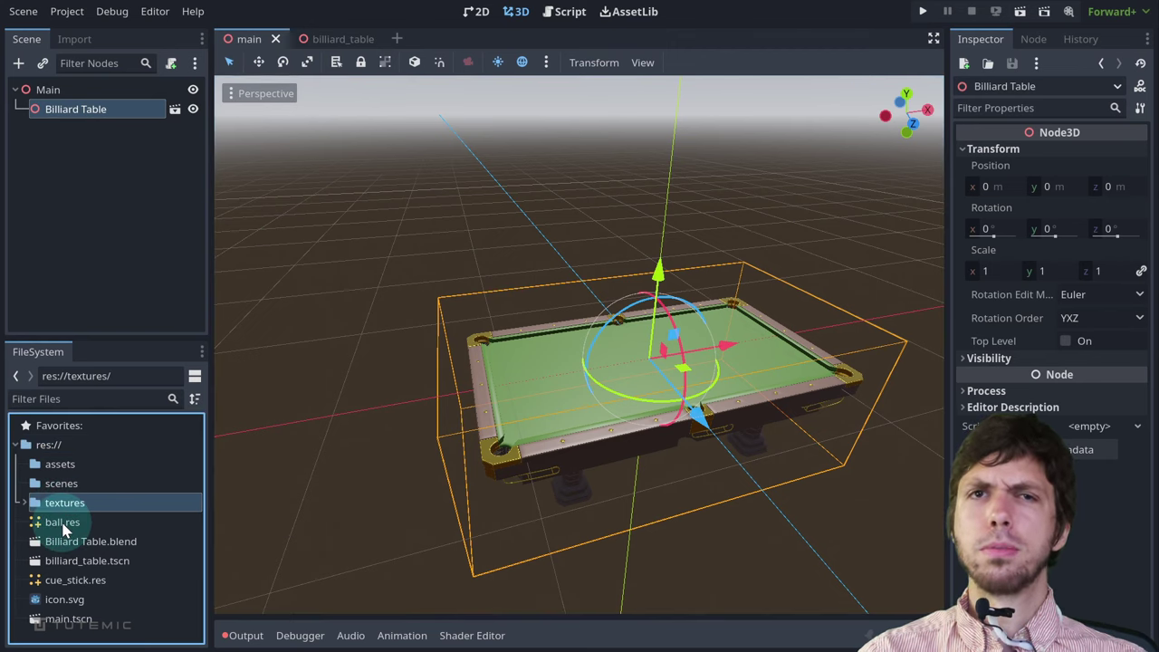
left_click(57, 523)
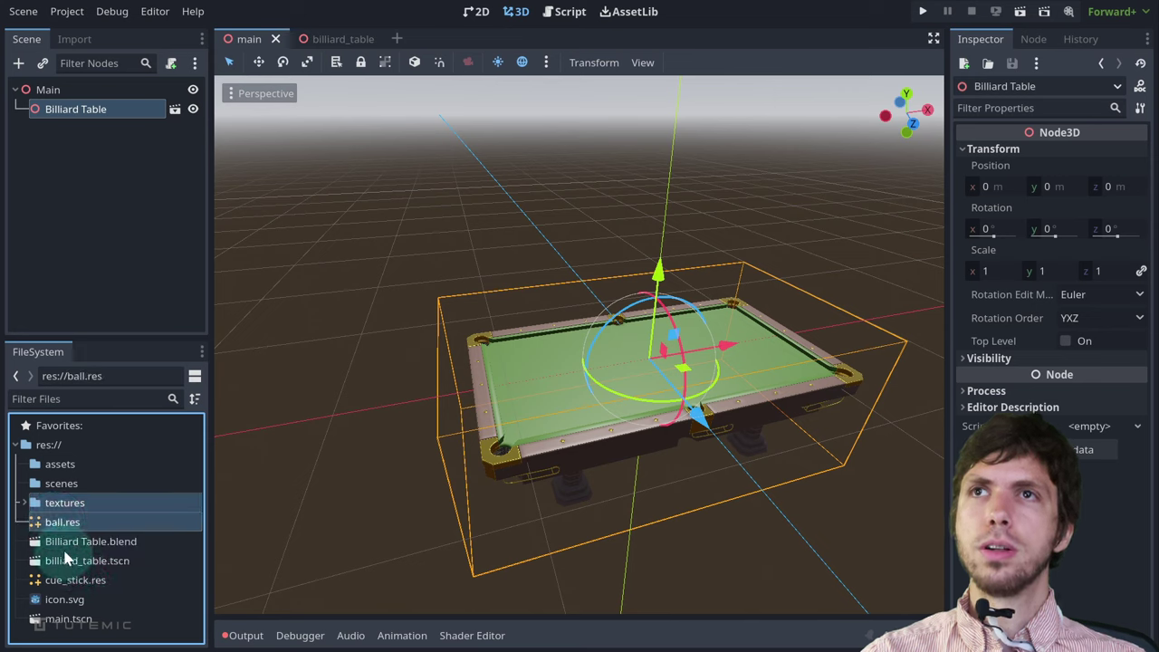
left_click(67, 545)
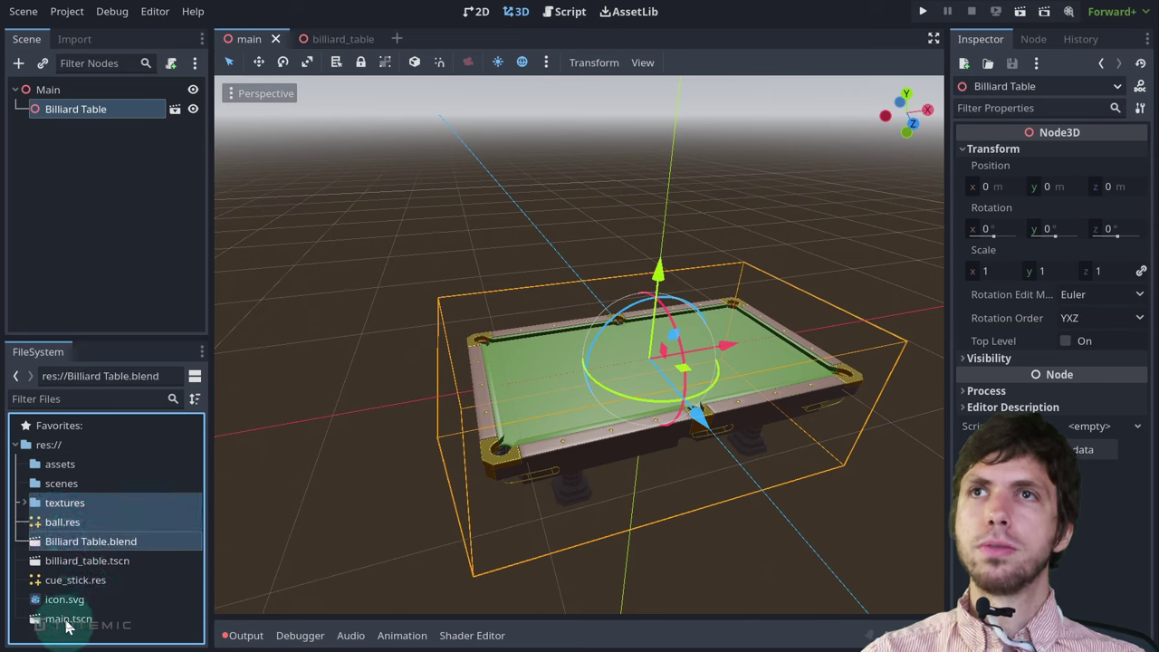
left_click(67, 584, "ctrl")
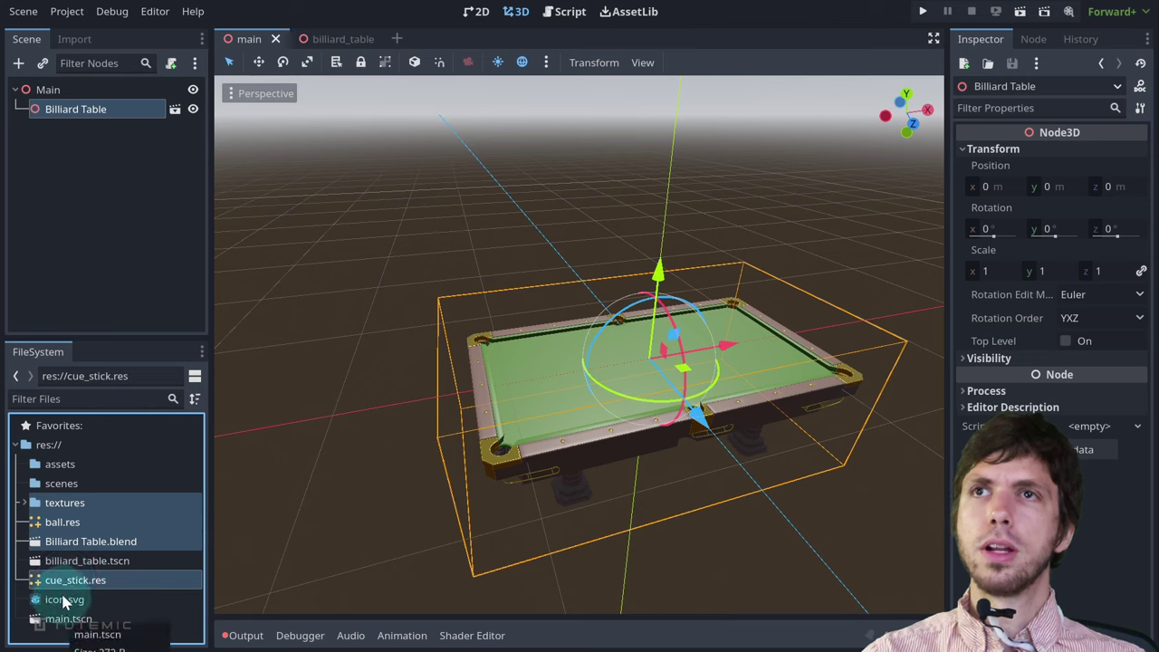
left_click(59, 601, "ctrl")
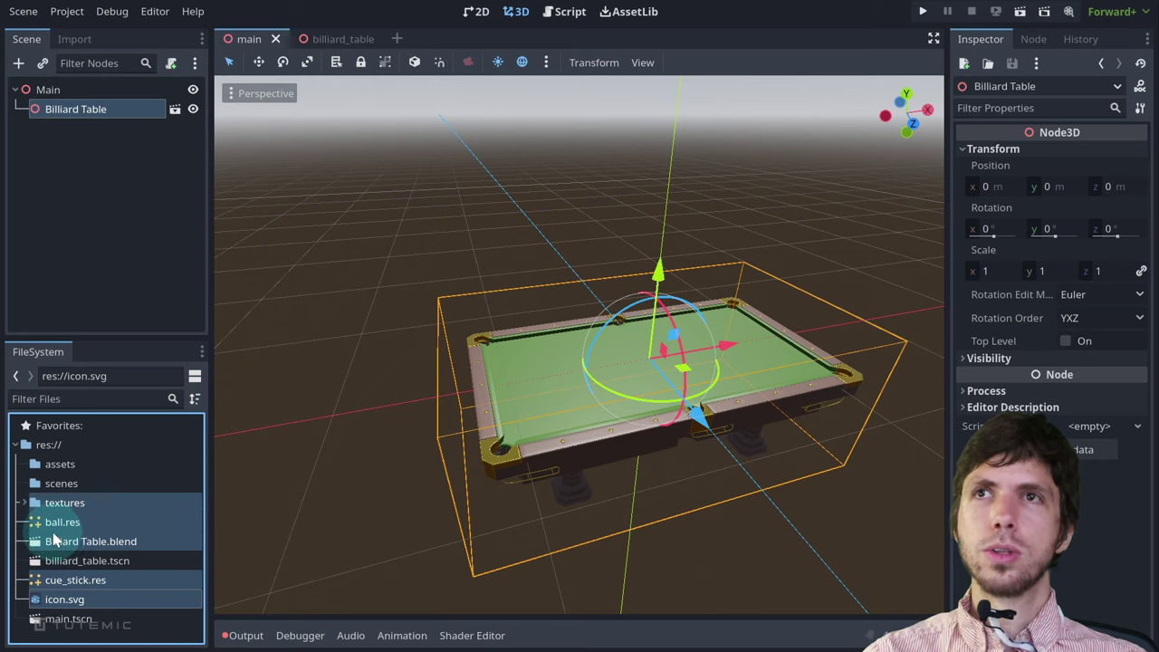
left_click_drag(57, 465, 60, 465)
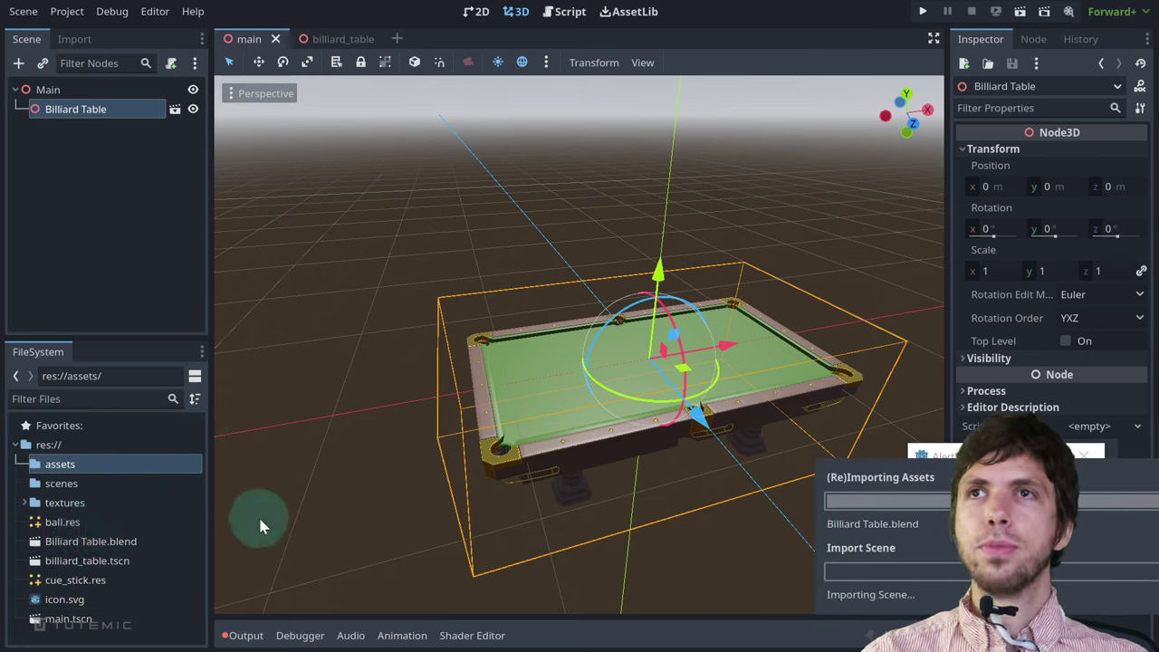